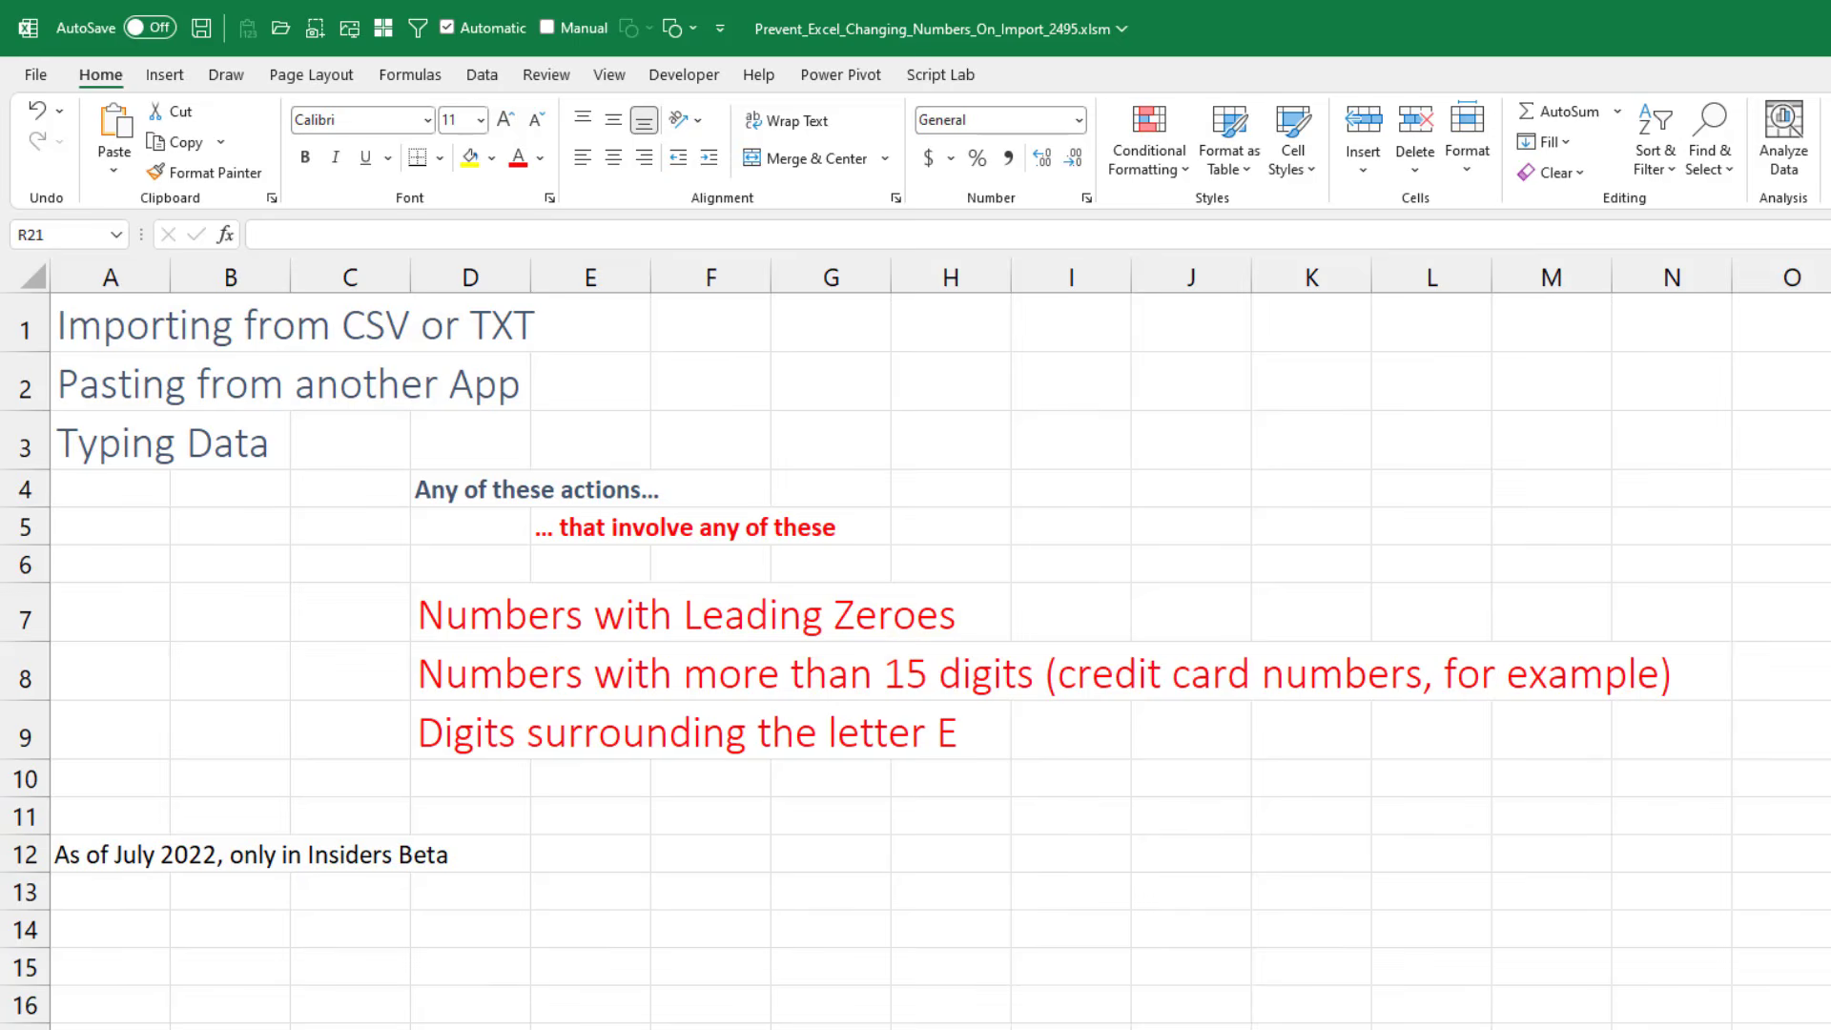
# Import ProblemWithLongNumbers.txt as delimited text with the wizard's default settings, declining the conversion of large numbers
pyautogui.hotkey('ctrl', 'pagedown')
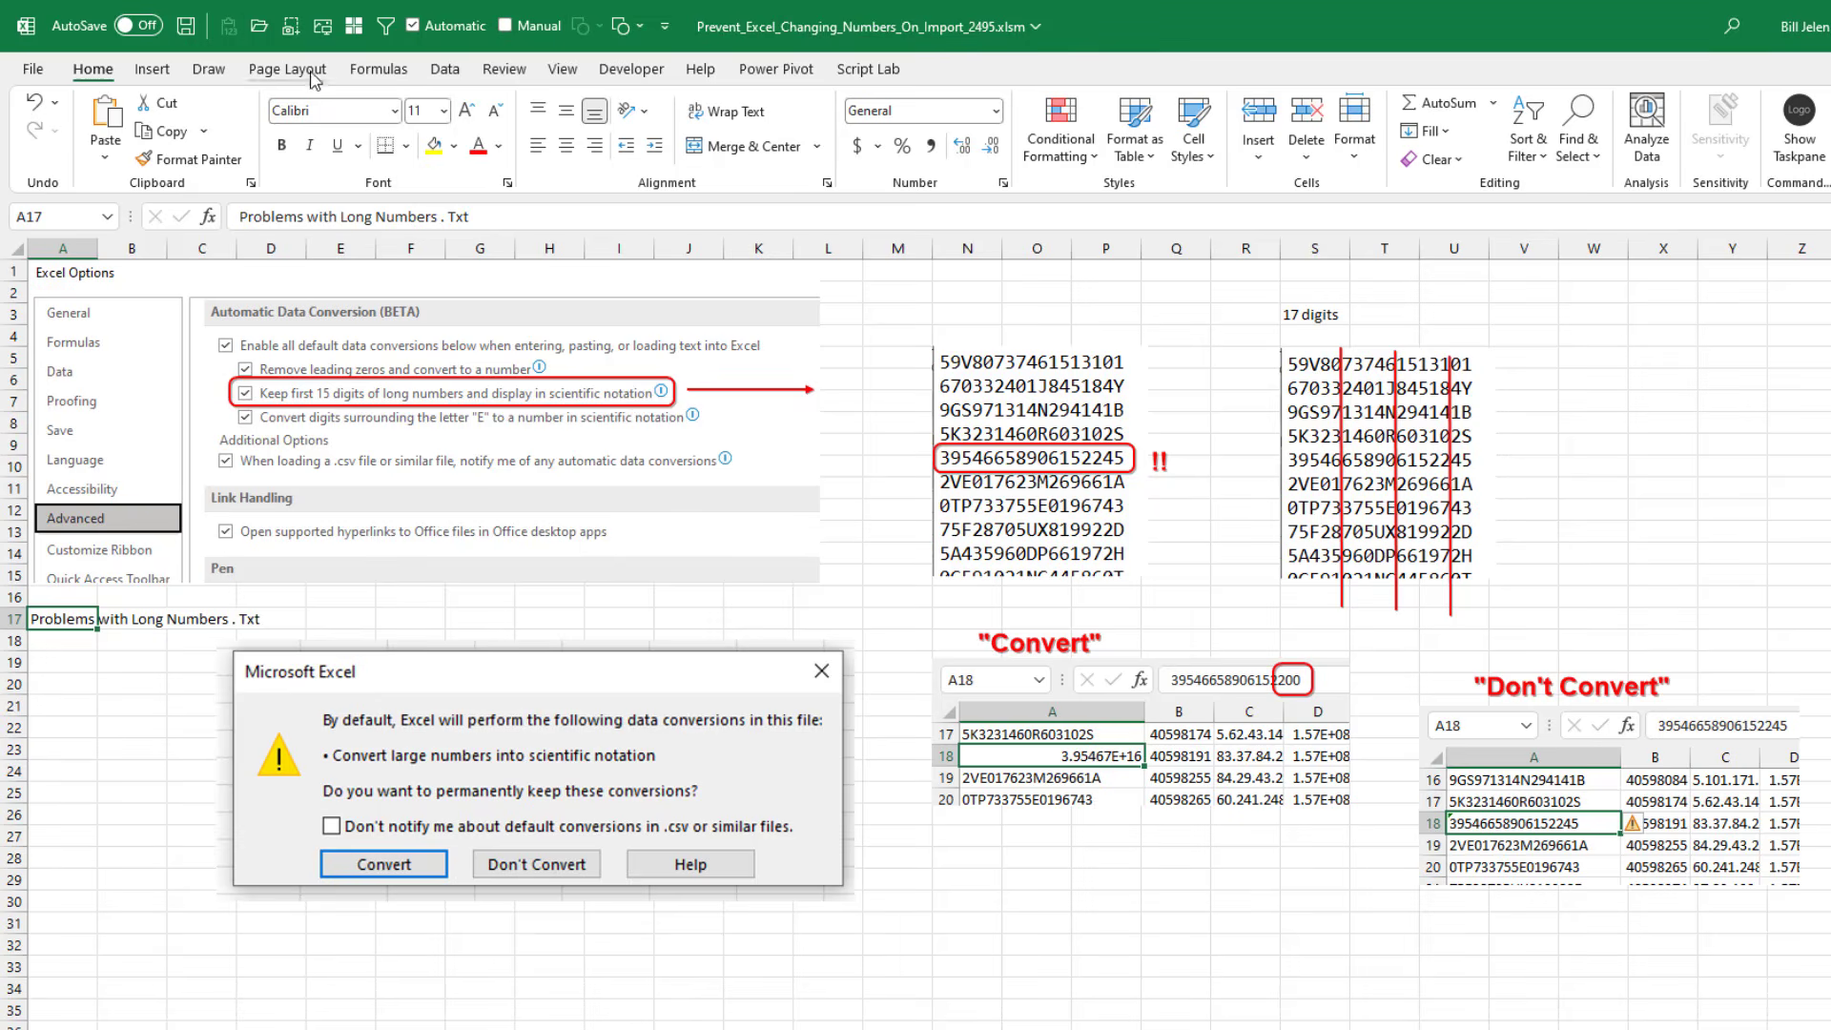
pyautogui.click(260, 36)
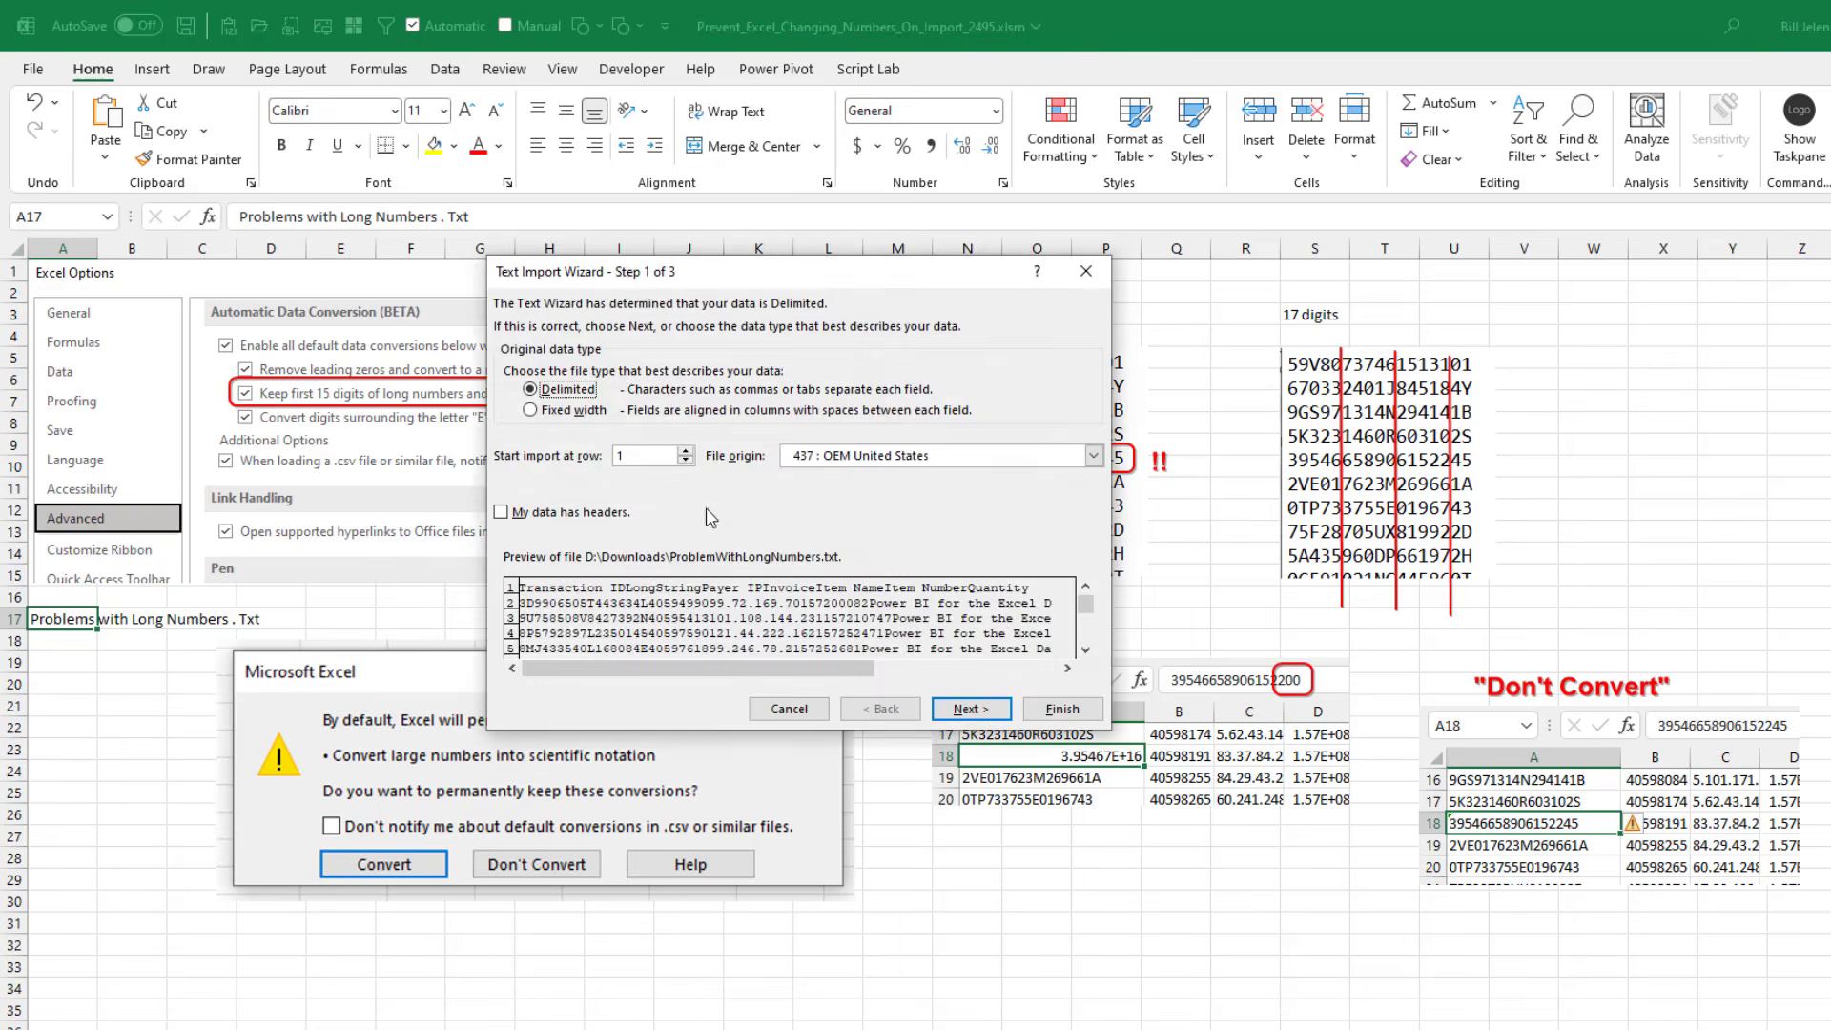
pyautogui.click(1054, 711)
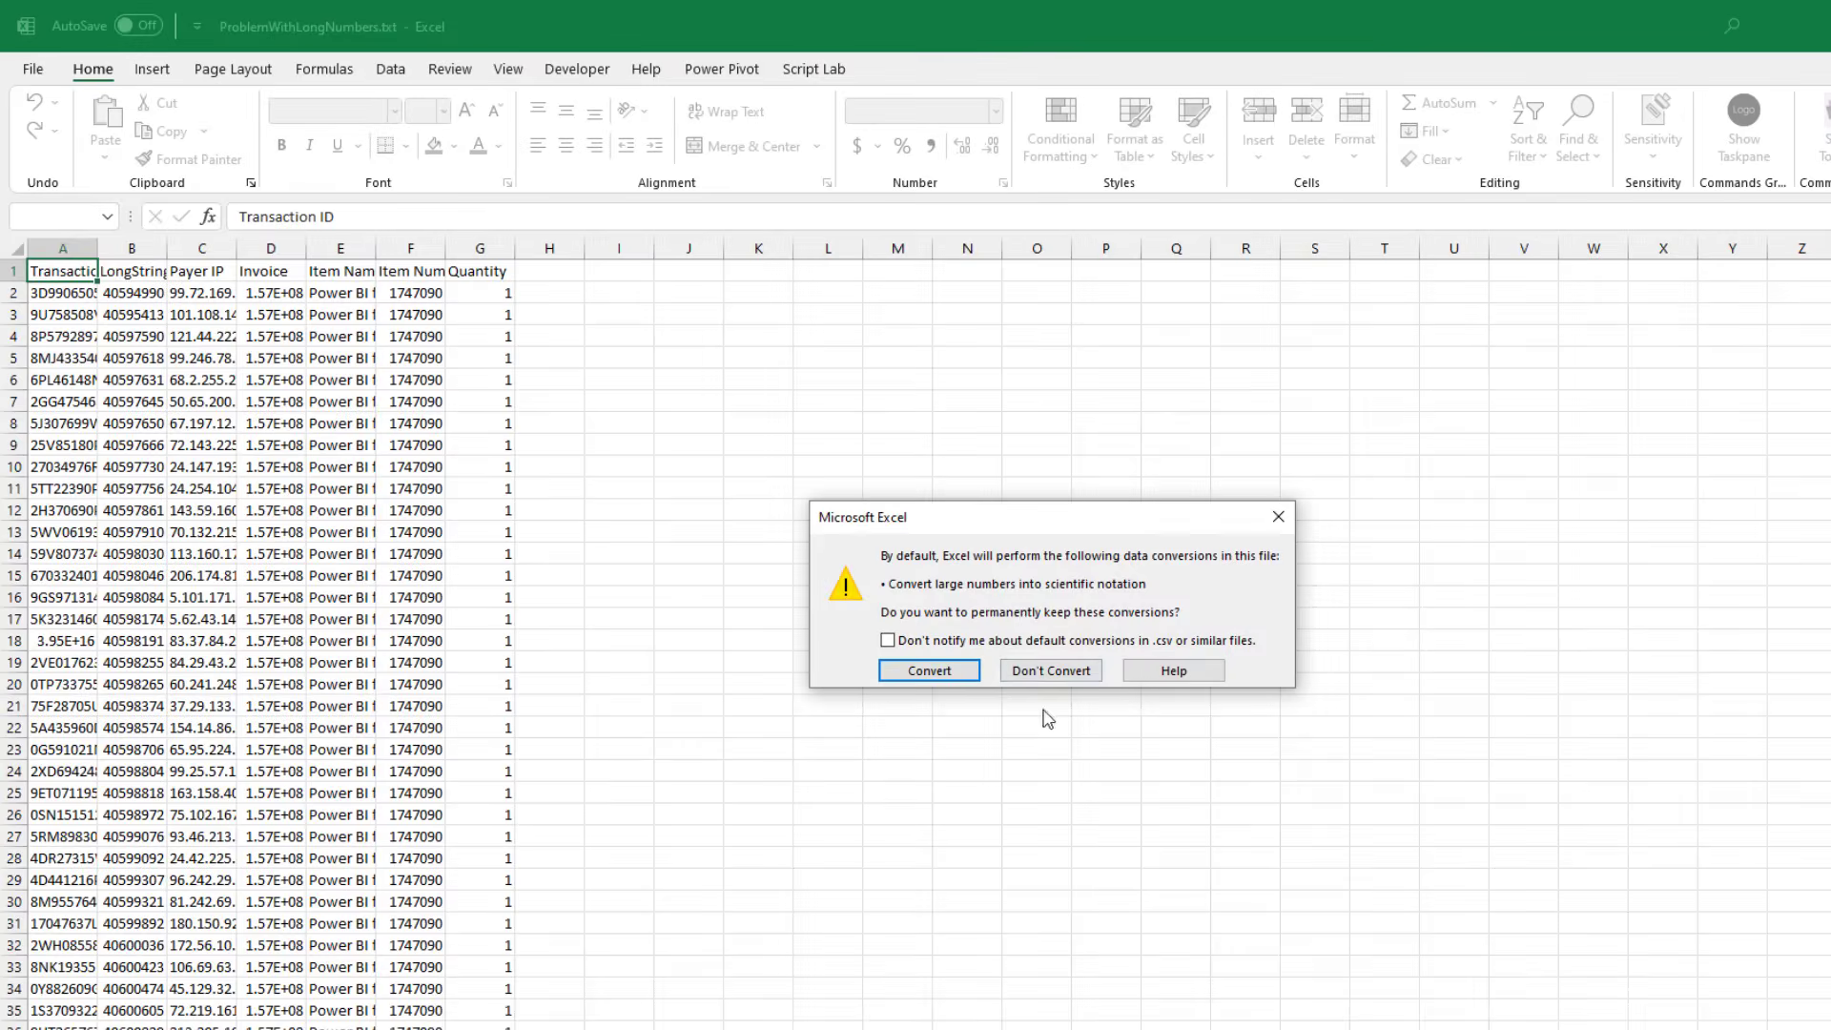
pyautogui.moveTo(1043, 520); pyautogui.dragTo(289, 398)
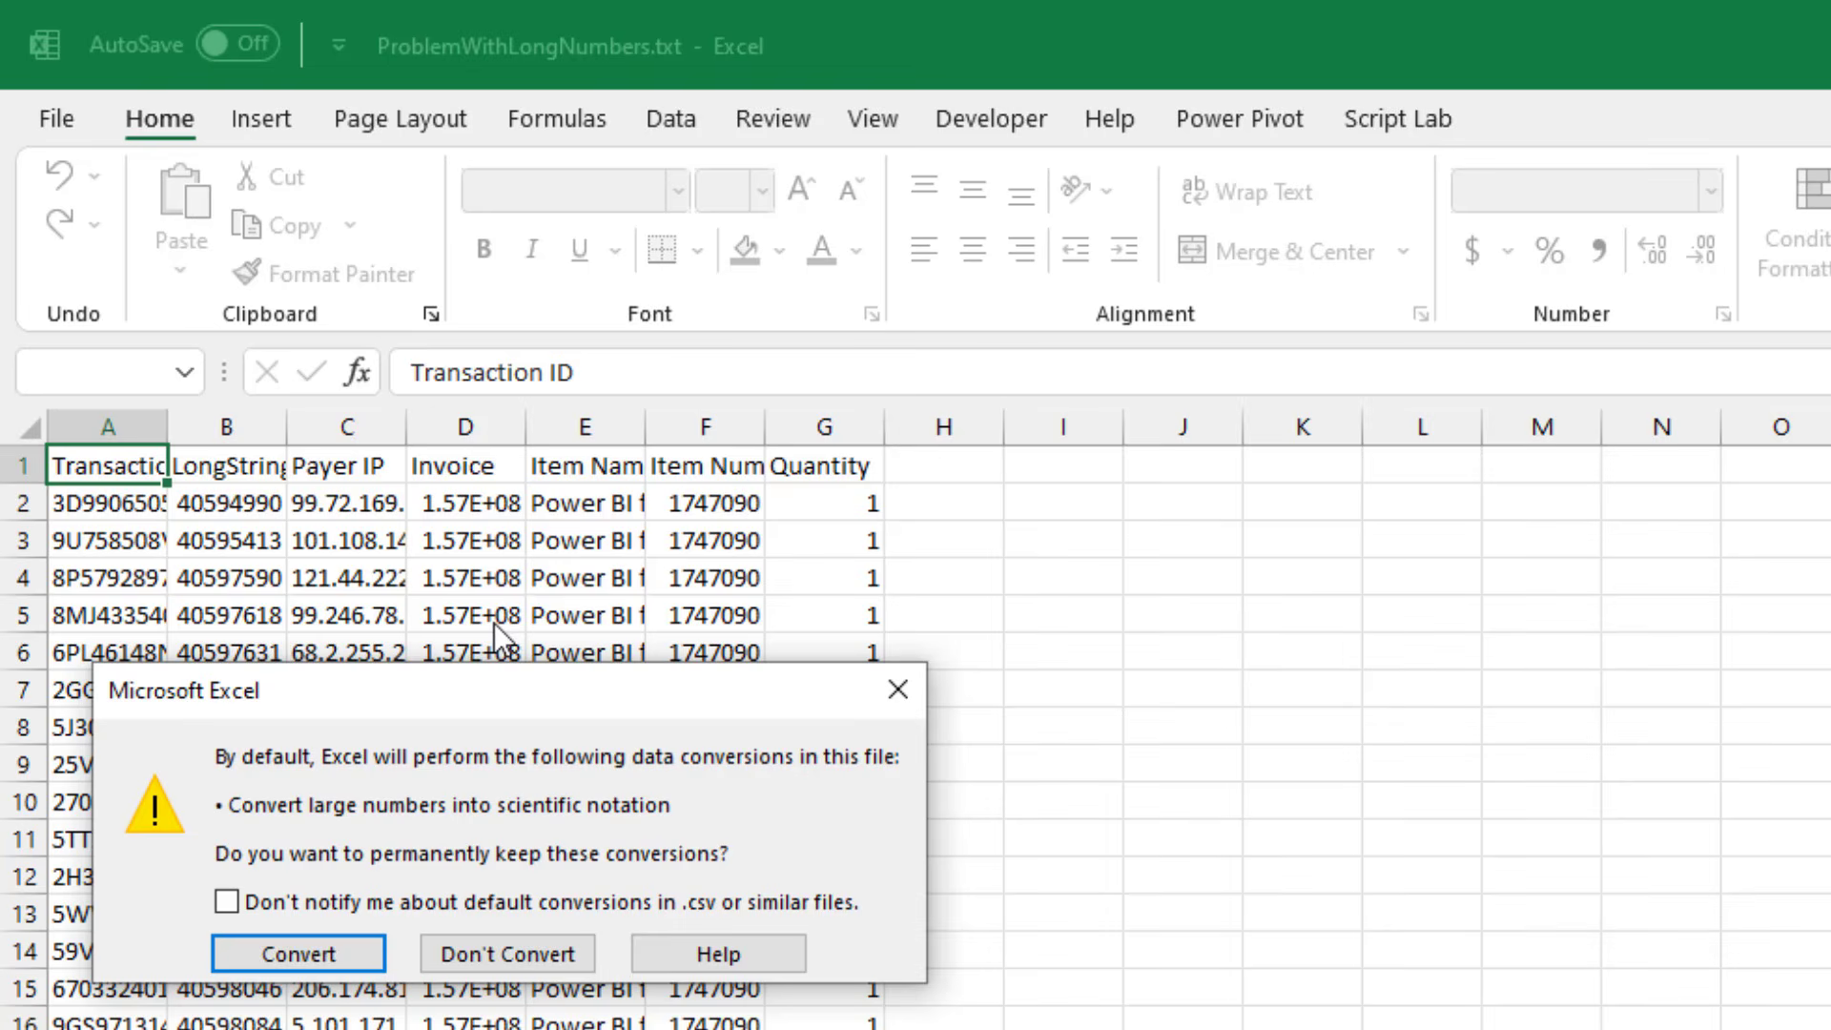
pyautogui.click(522, 958)
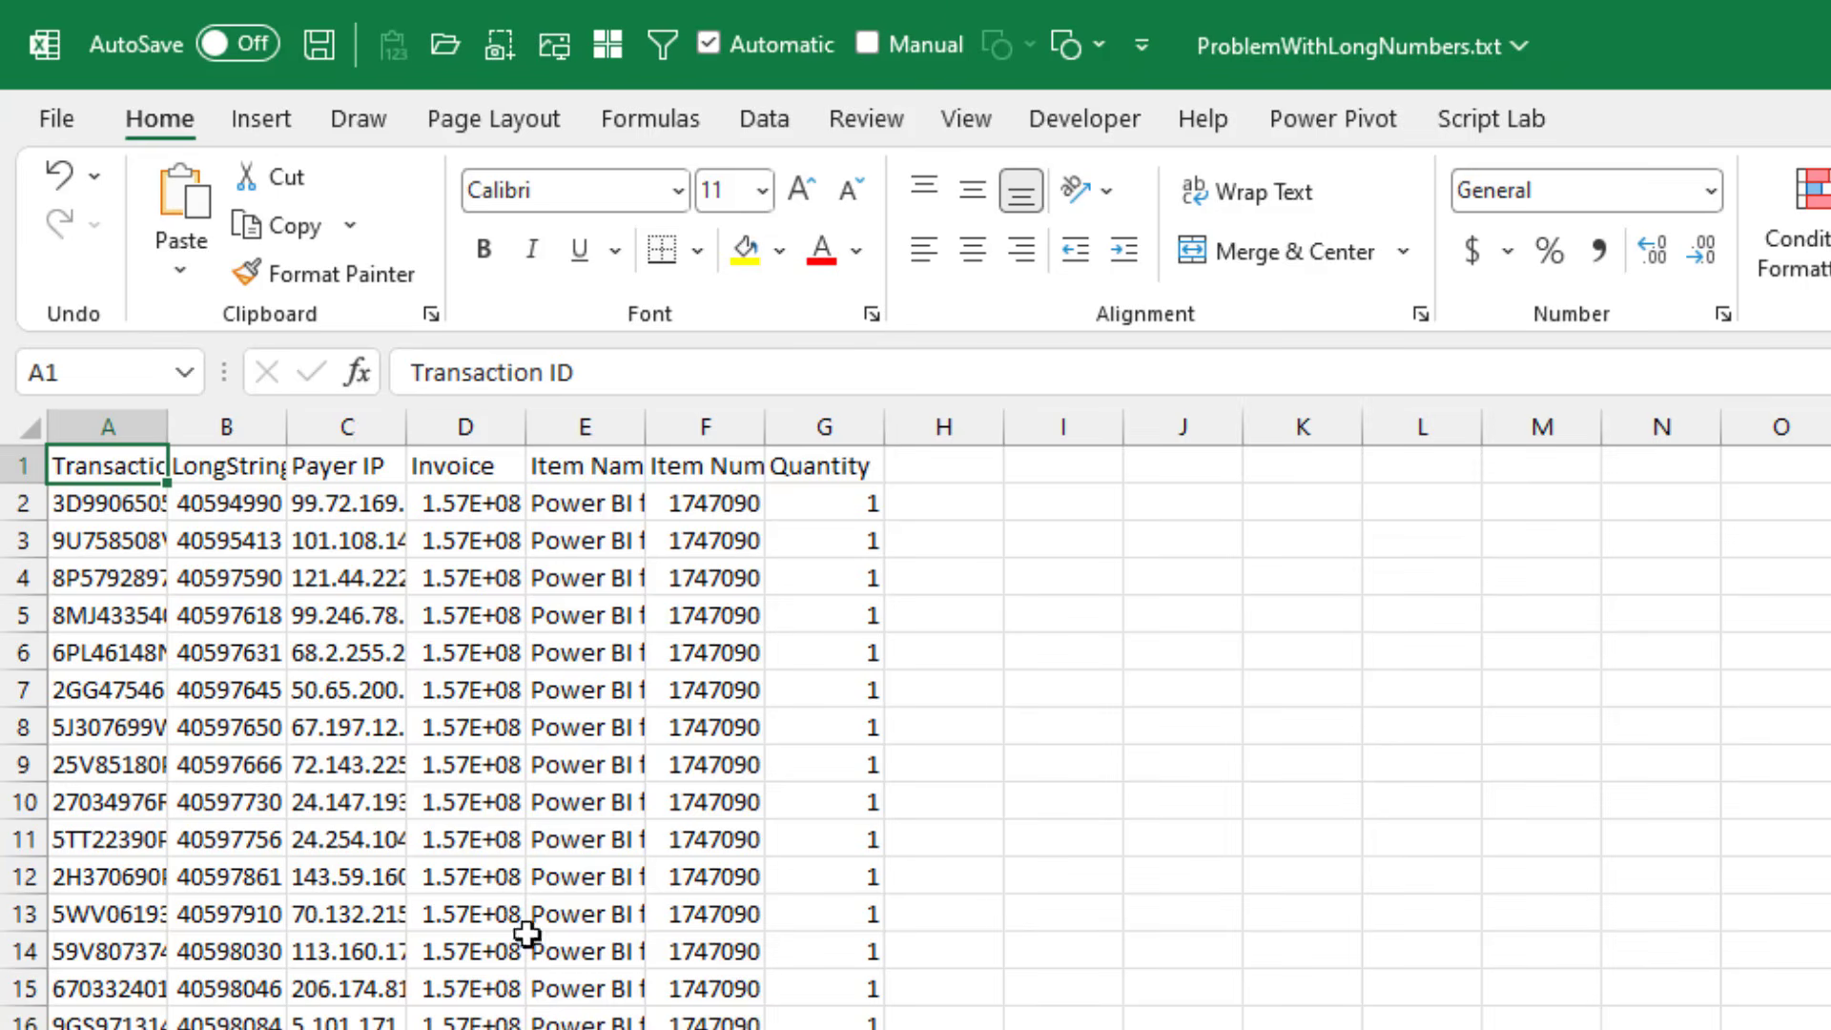
# Widen the Invoice and Transaction ID columns so their full values fit
pyautogui.click(468, 507)
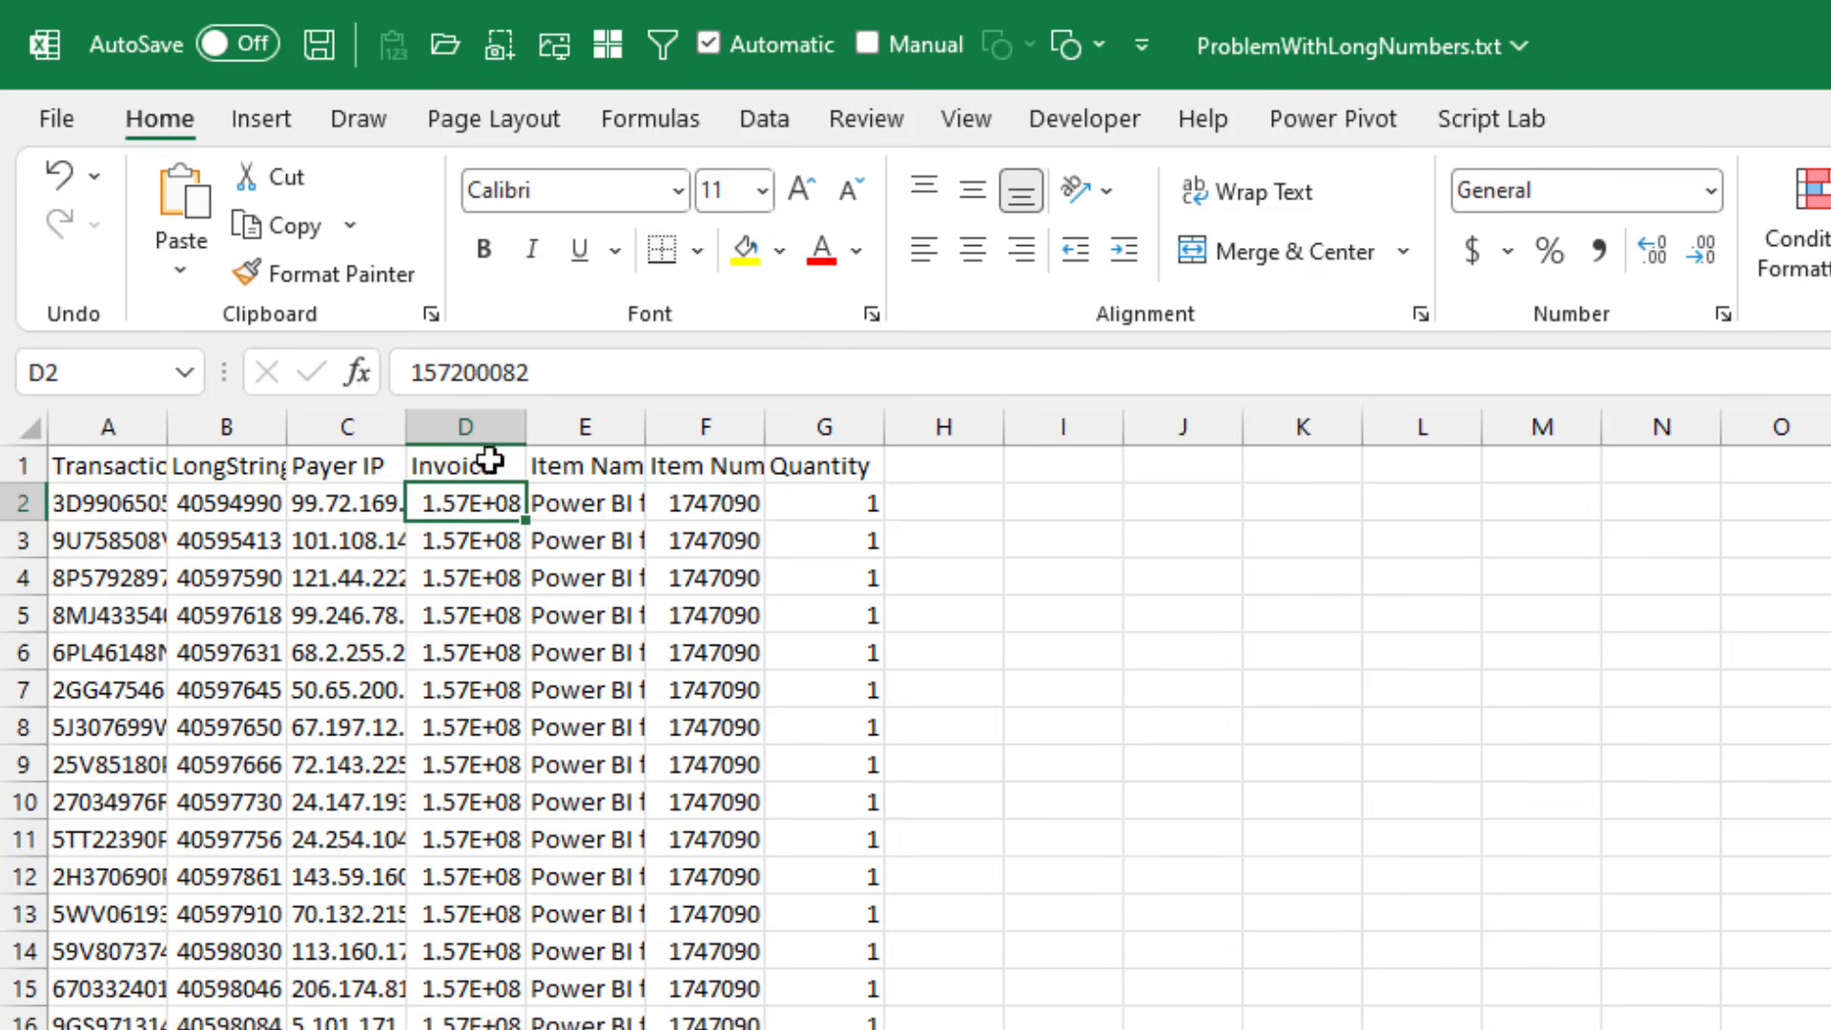
pyautogui.moveTo(526, 427); pyautogui.dragTo(681, 418)
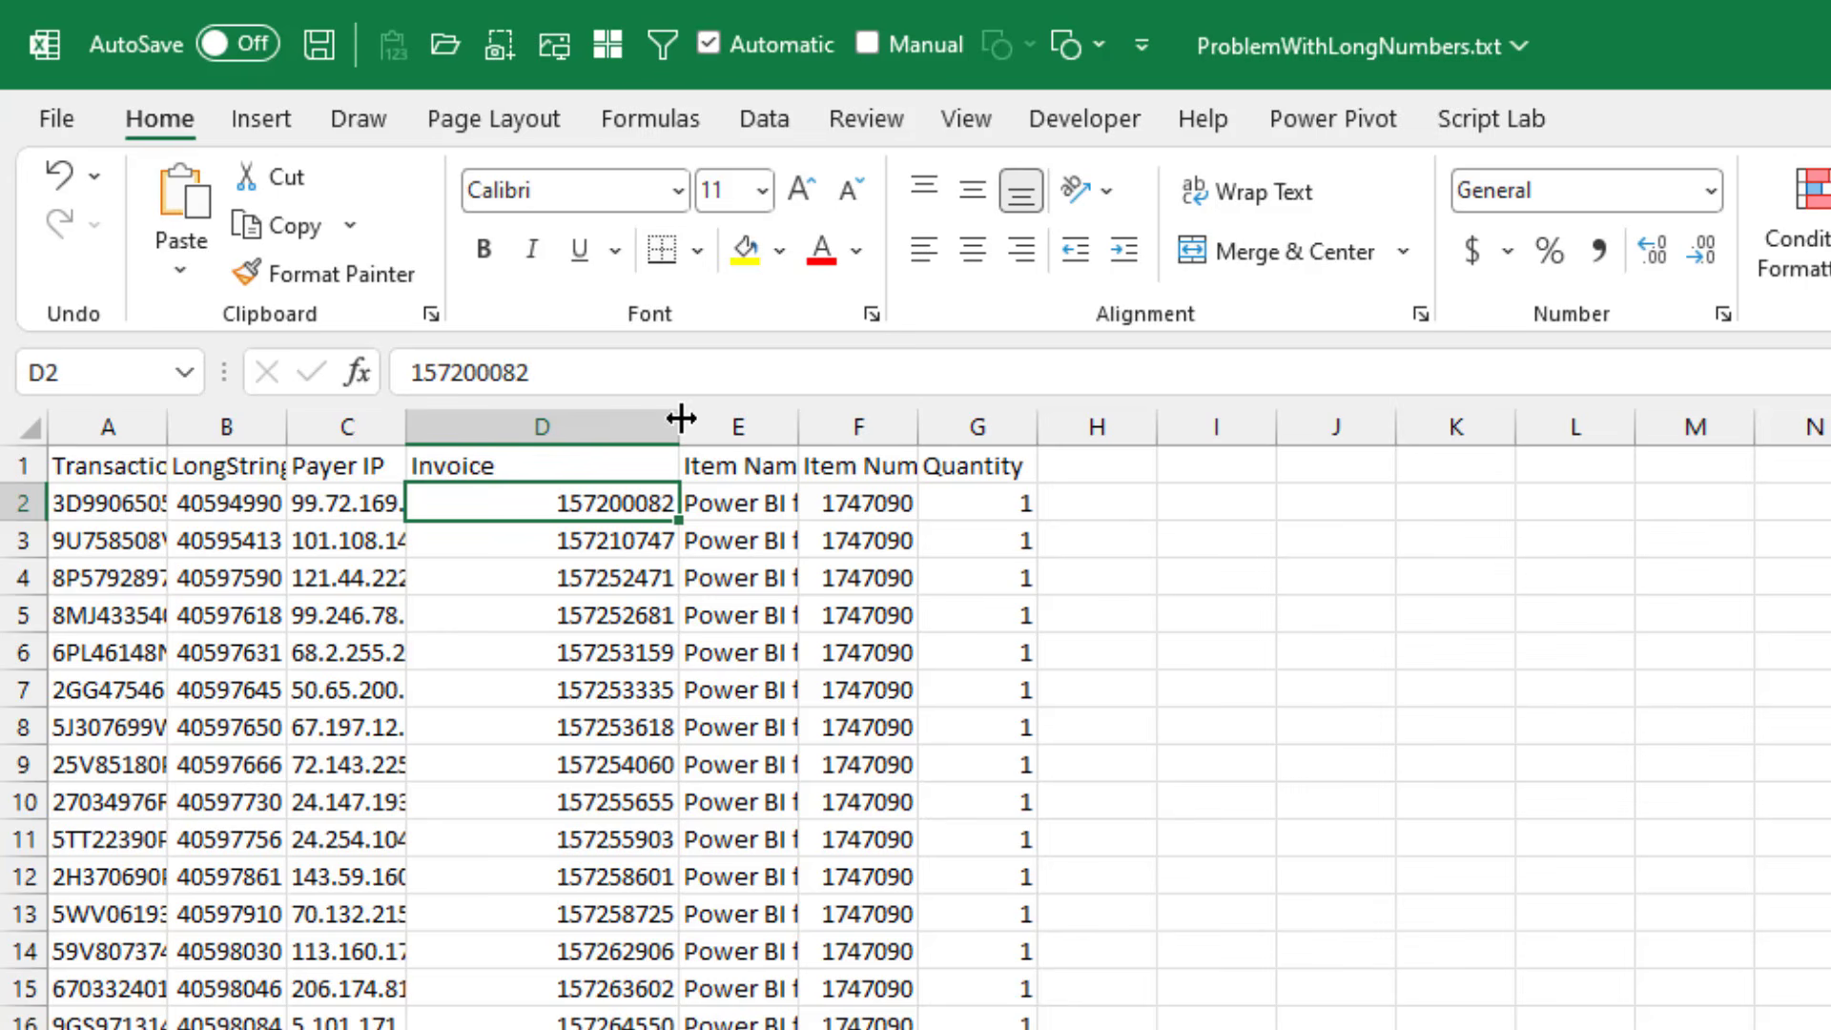
pyautogui.moveTo(169, 435); pyautogui.dragTo(425, 425)
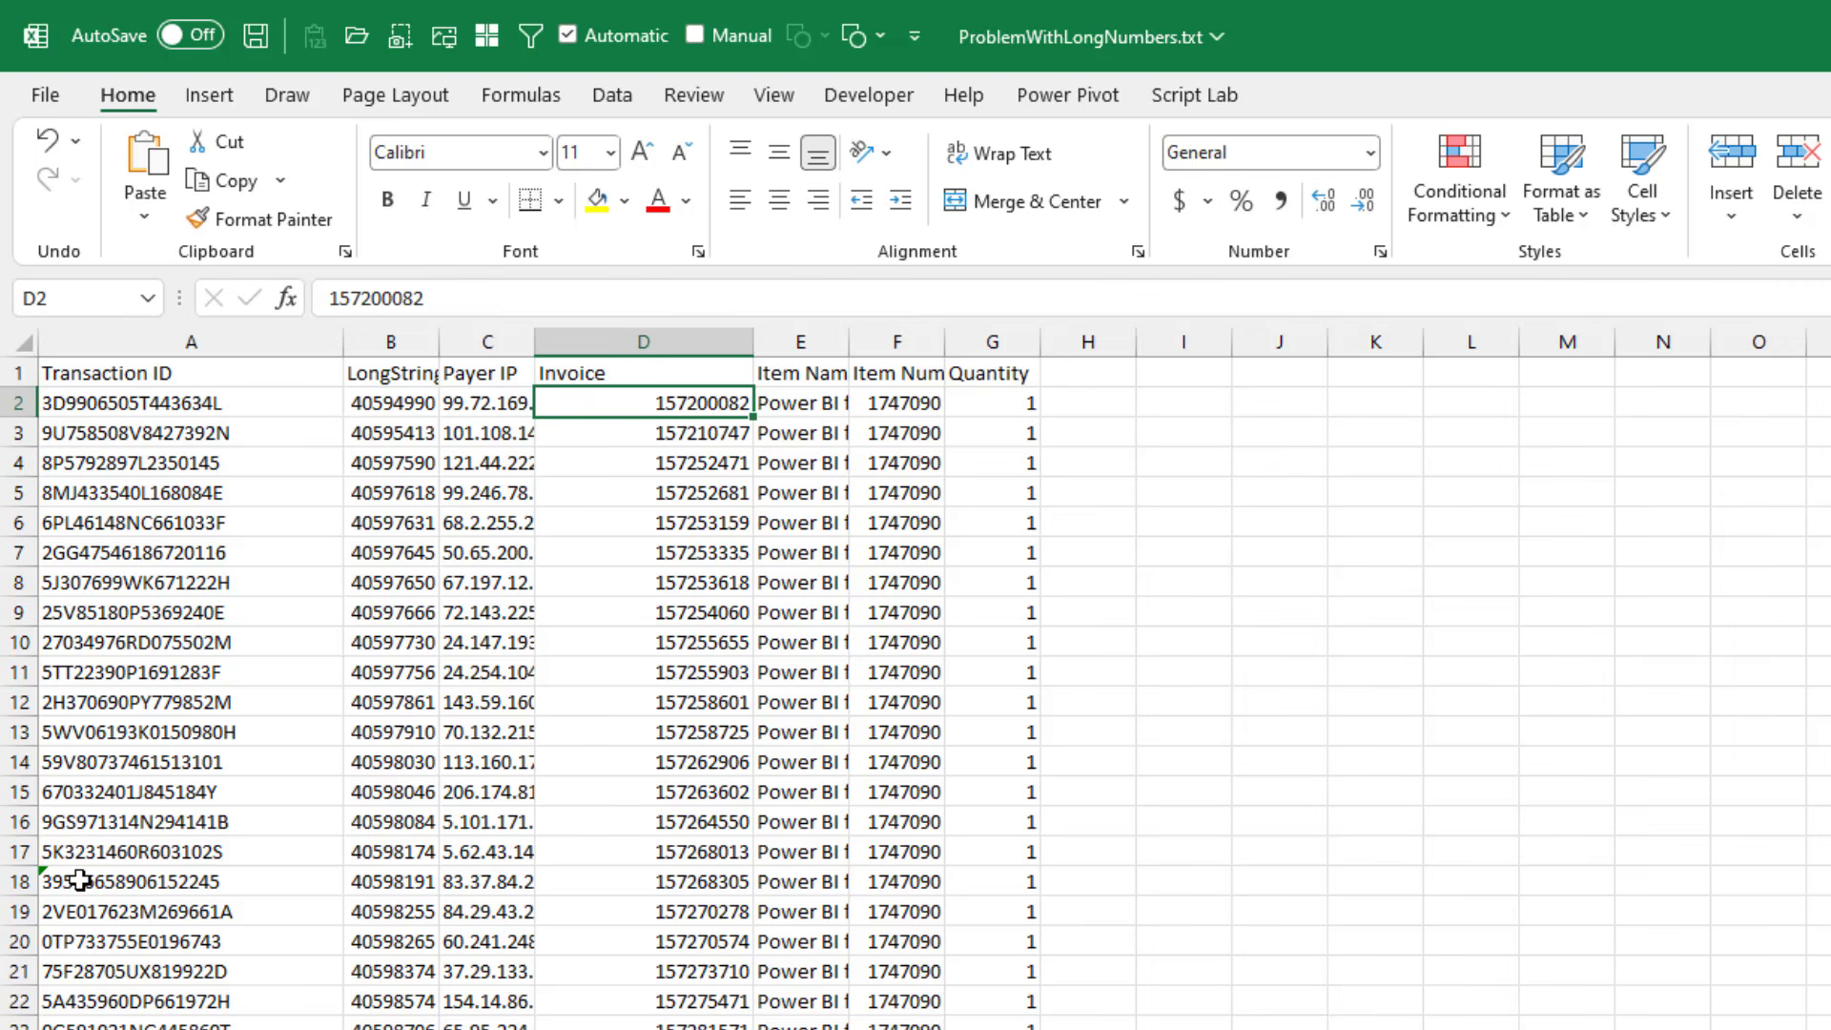
# Close the file, reopen ProblemWithLongNumbers.txt accepting the scientific notation conversion, and widen the Transaction ID column to check A18
pyautogui.hotkey('alt', 'f')
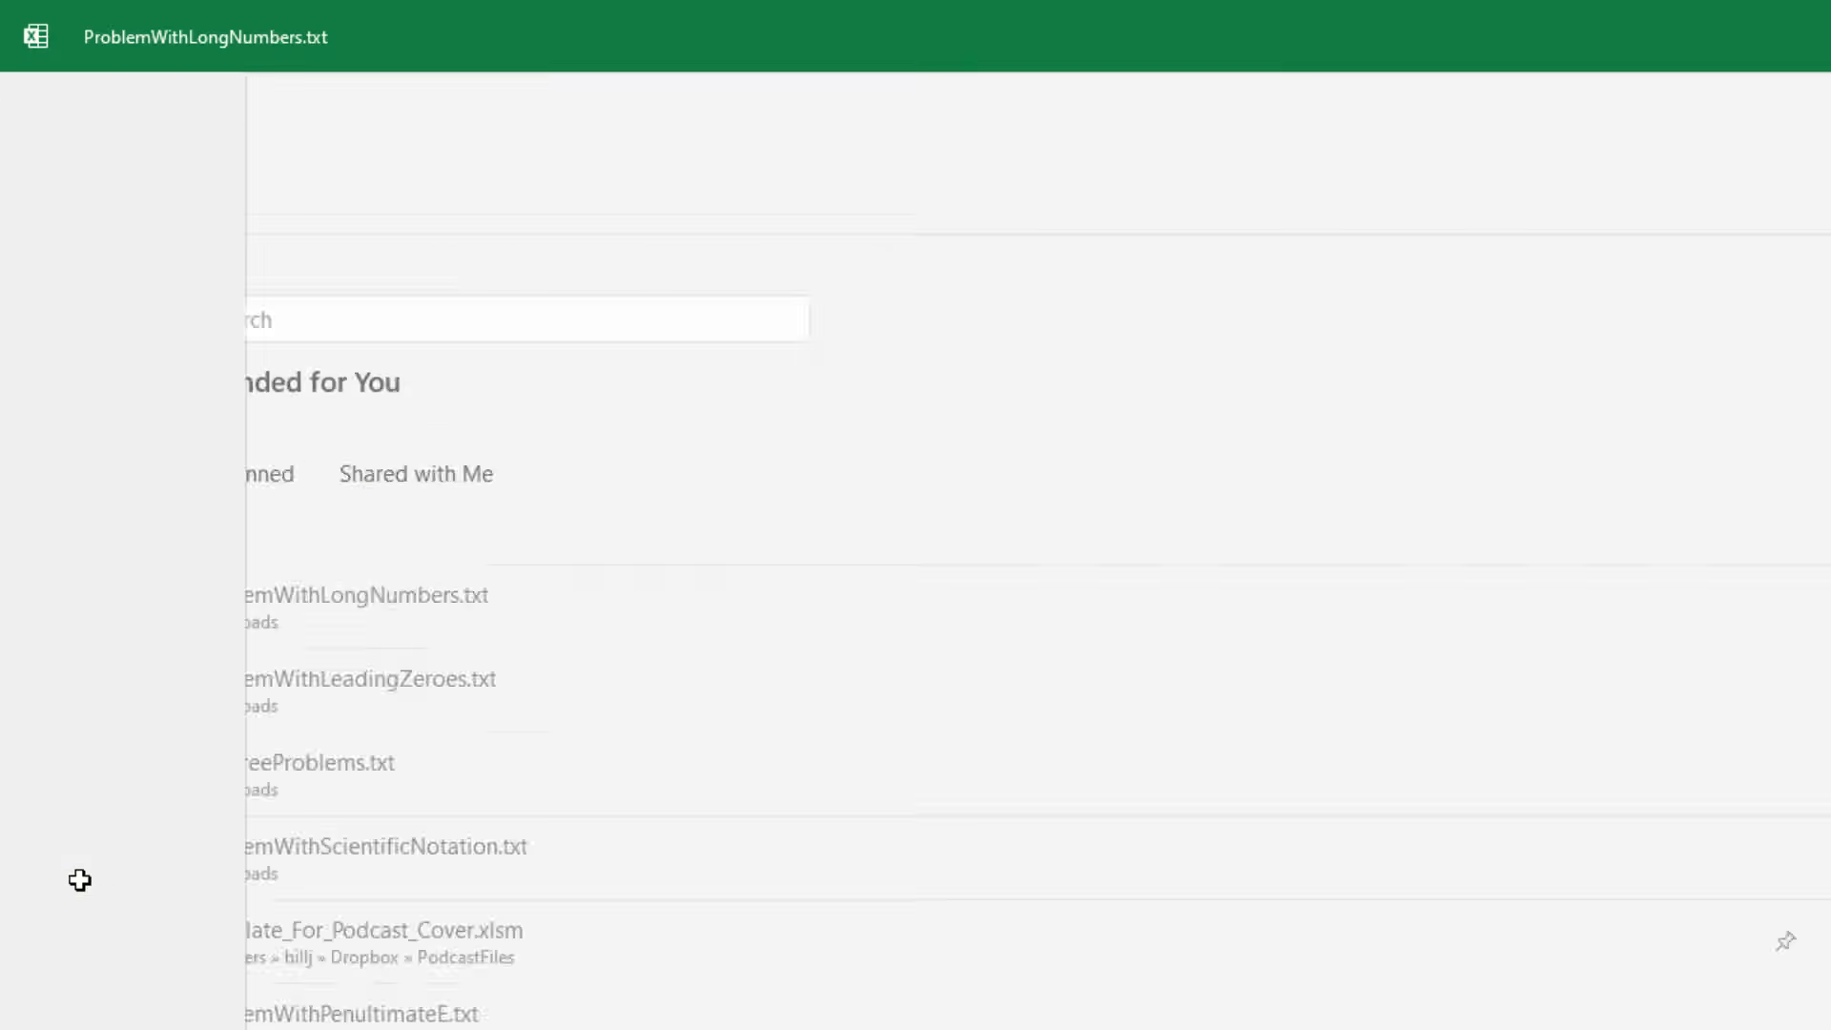
pyautogui.press('c')
pyautogui.click(1435, 828)
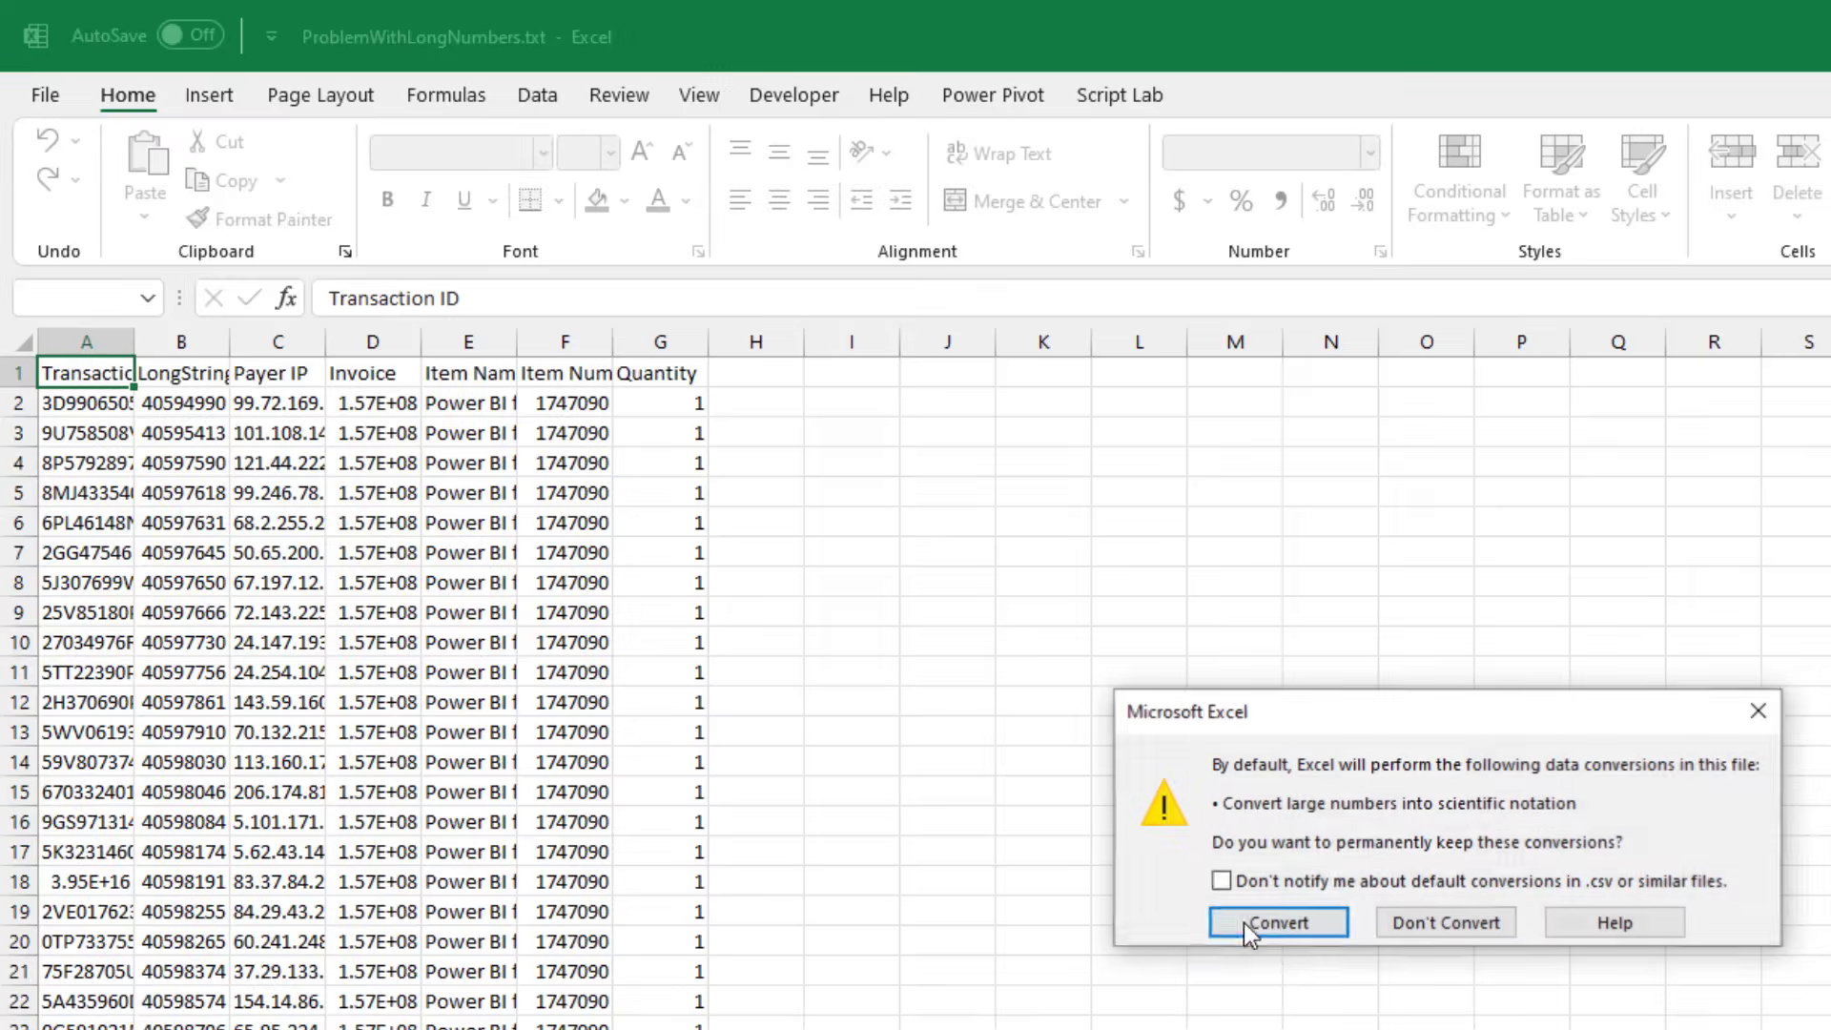
pyautogui.click(1256, 930)
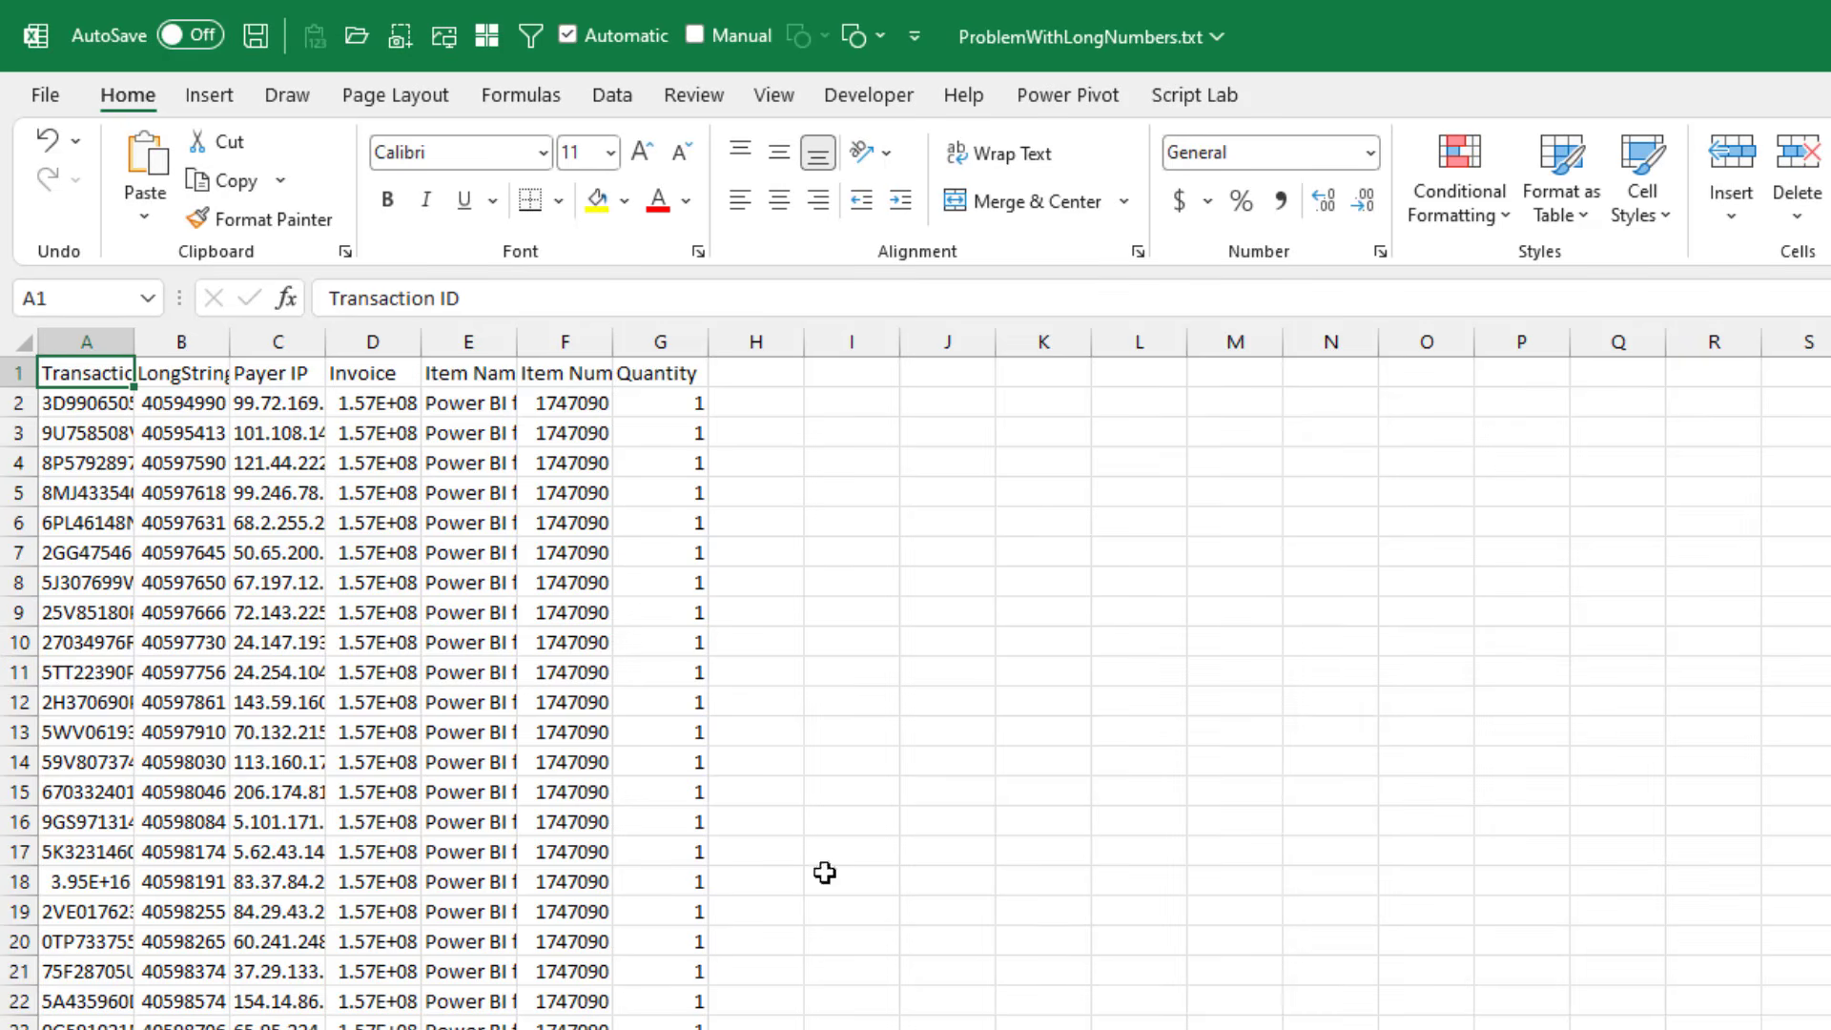
pyautogui.click(70, 879)
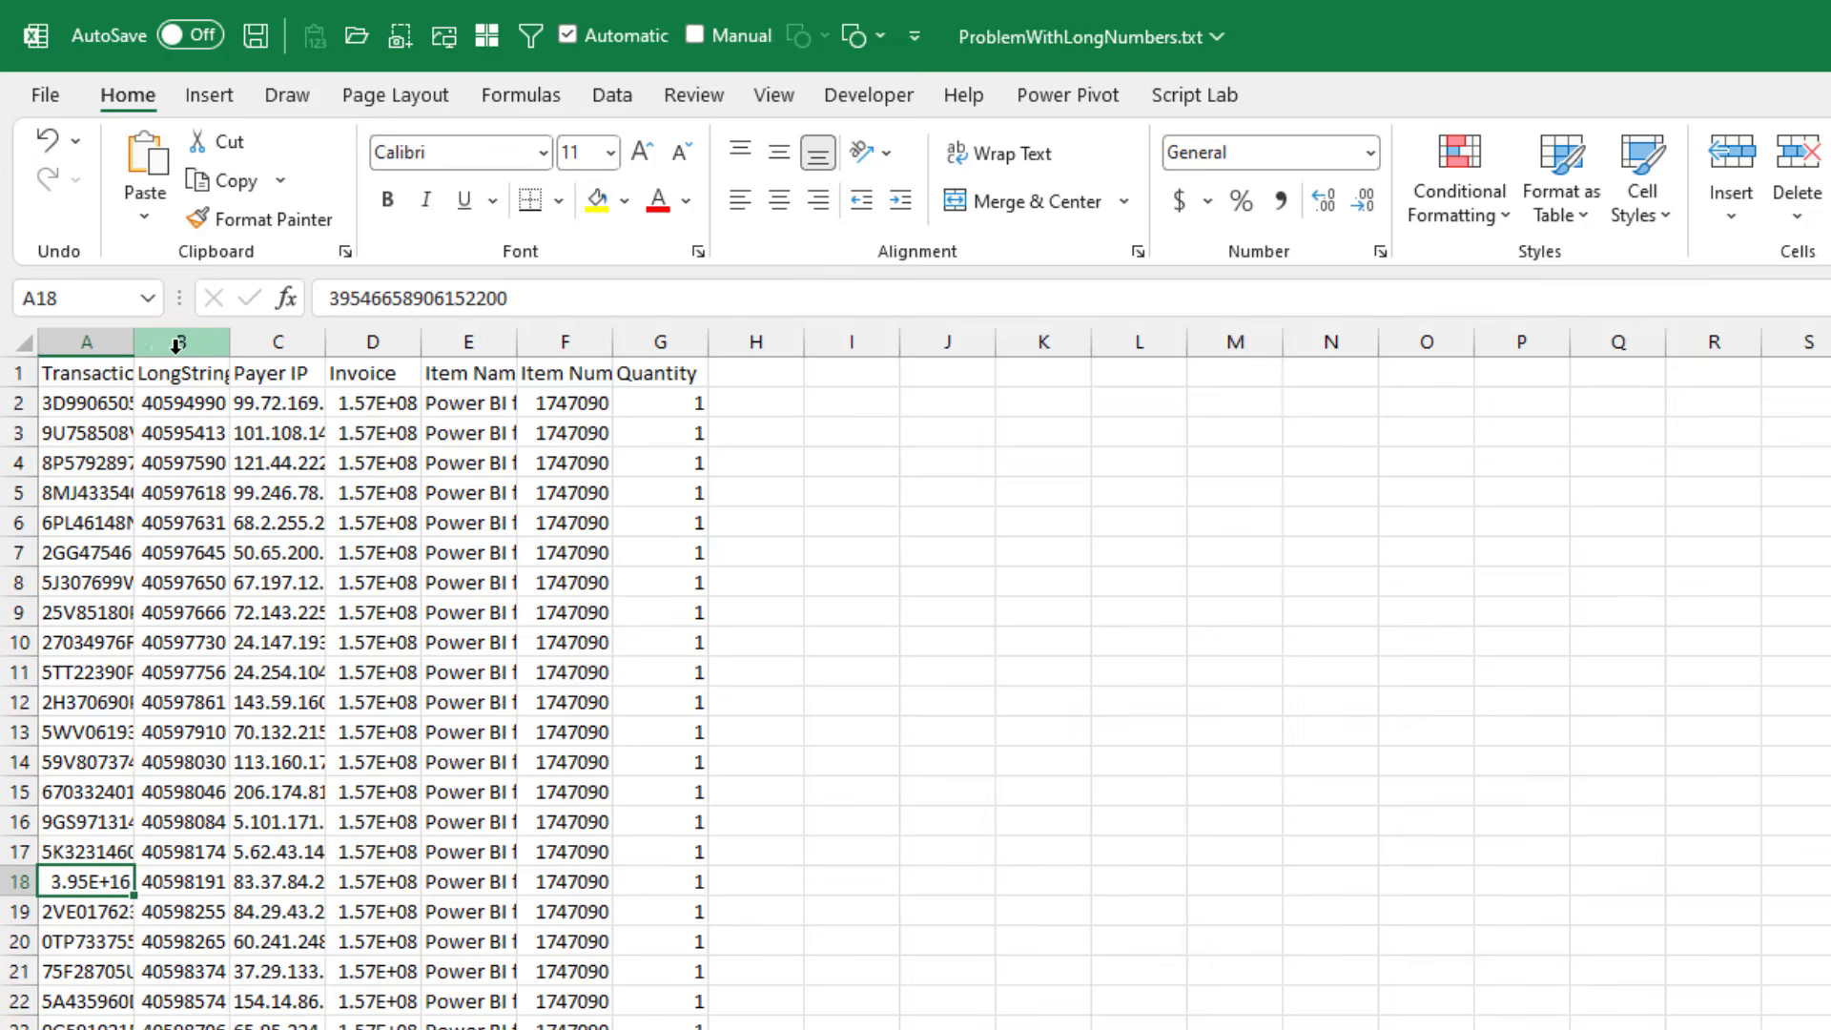
pyautogui.moveTo(133, 348); pyautogui.dragTo(384, 348)
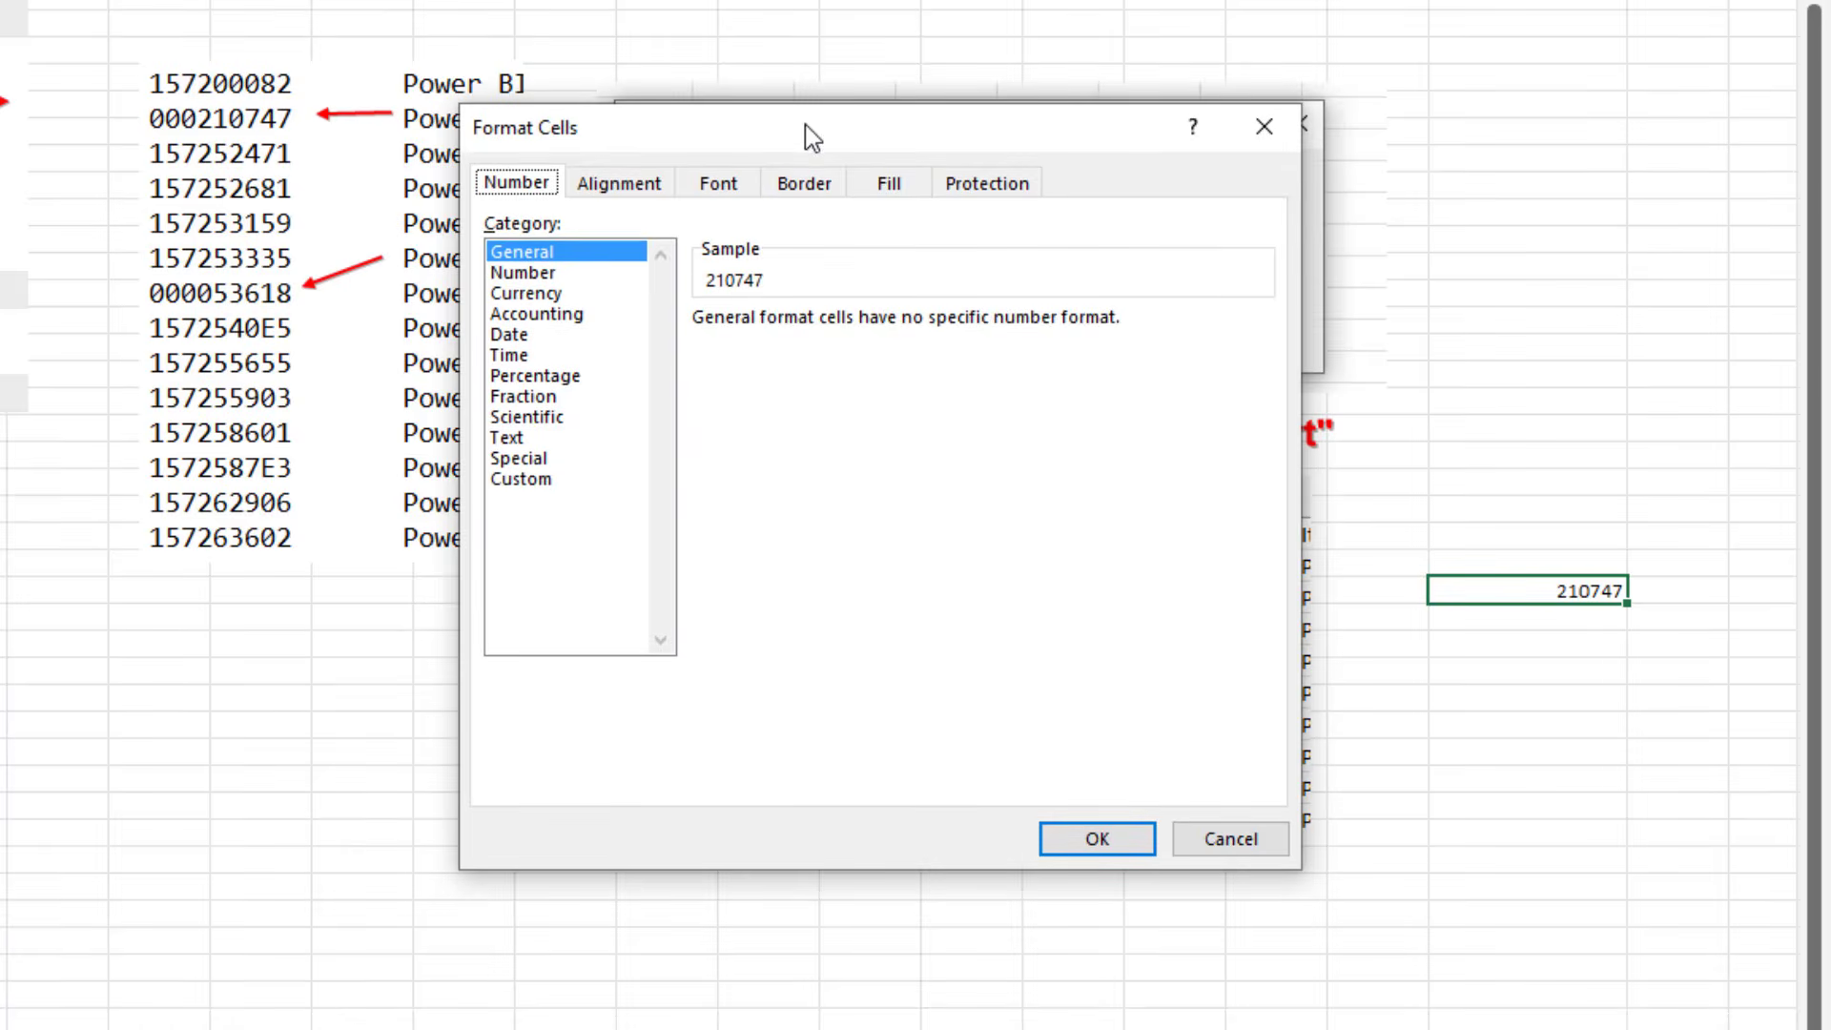
# Apply the custom number format 000000000 to the selected number cell
pyautogui.click(523, 478)
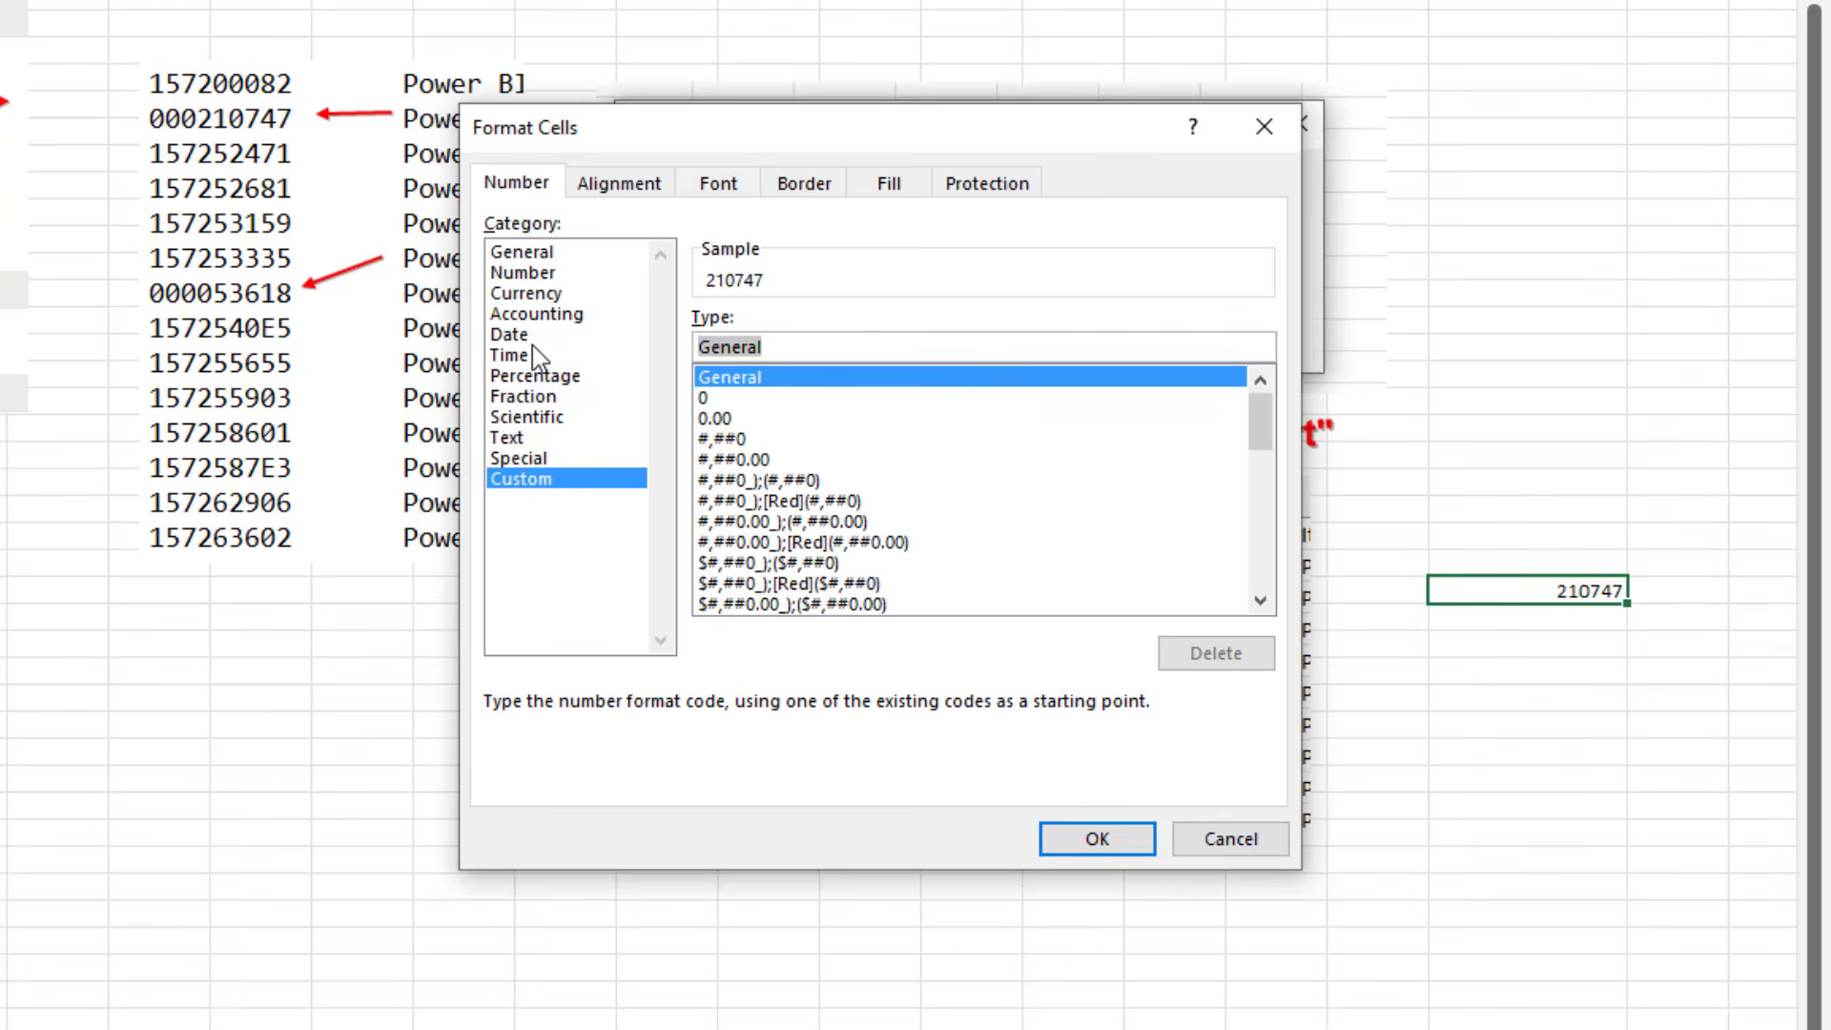
pyautogui.write('0000000')
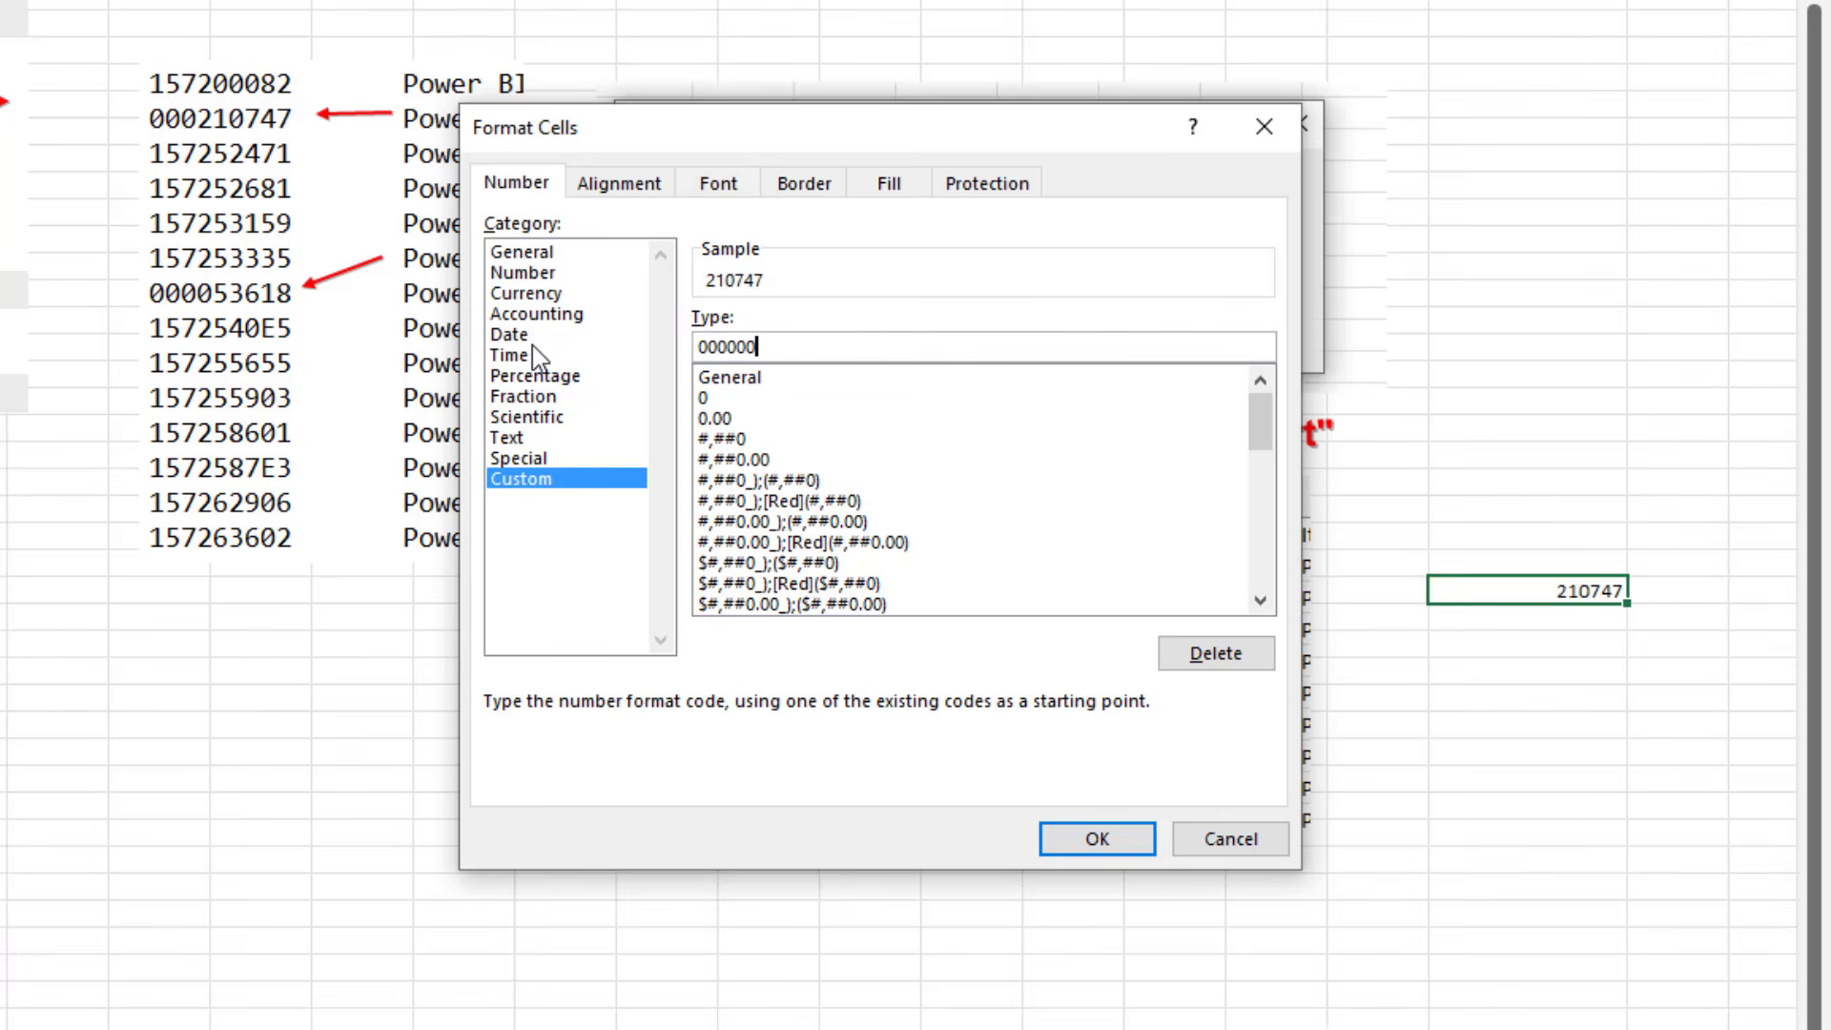
pyautogui.write('00')
pyautogui.click(1097, 838)
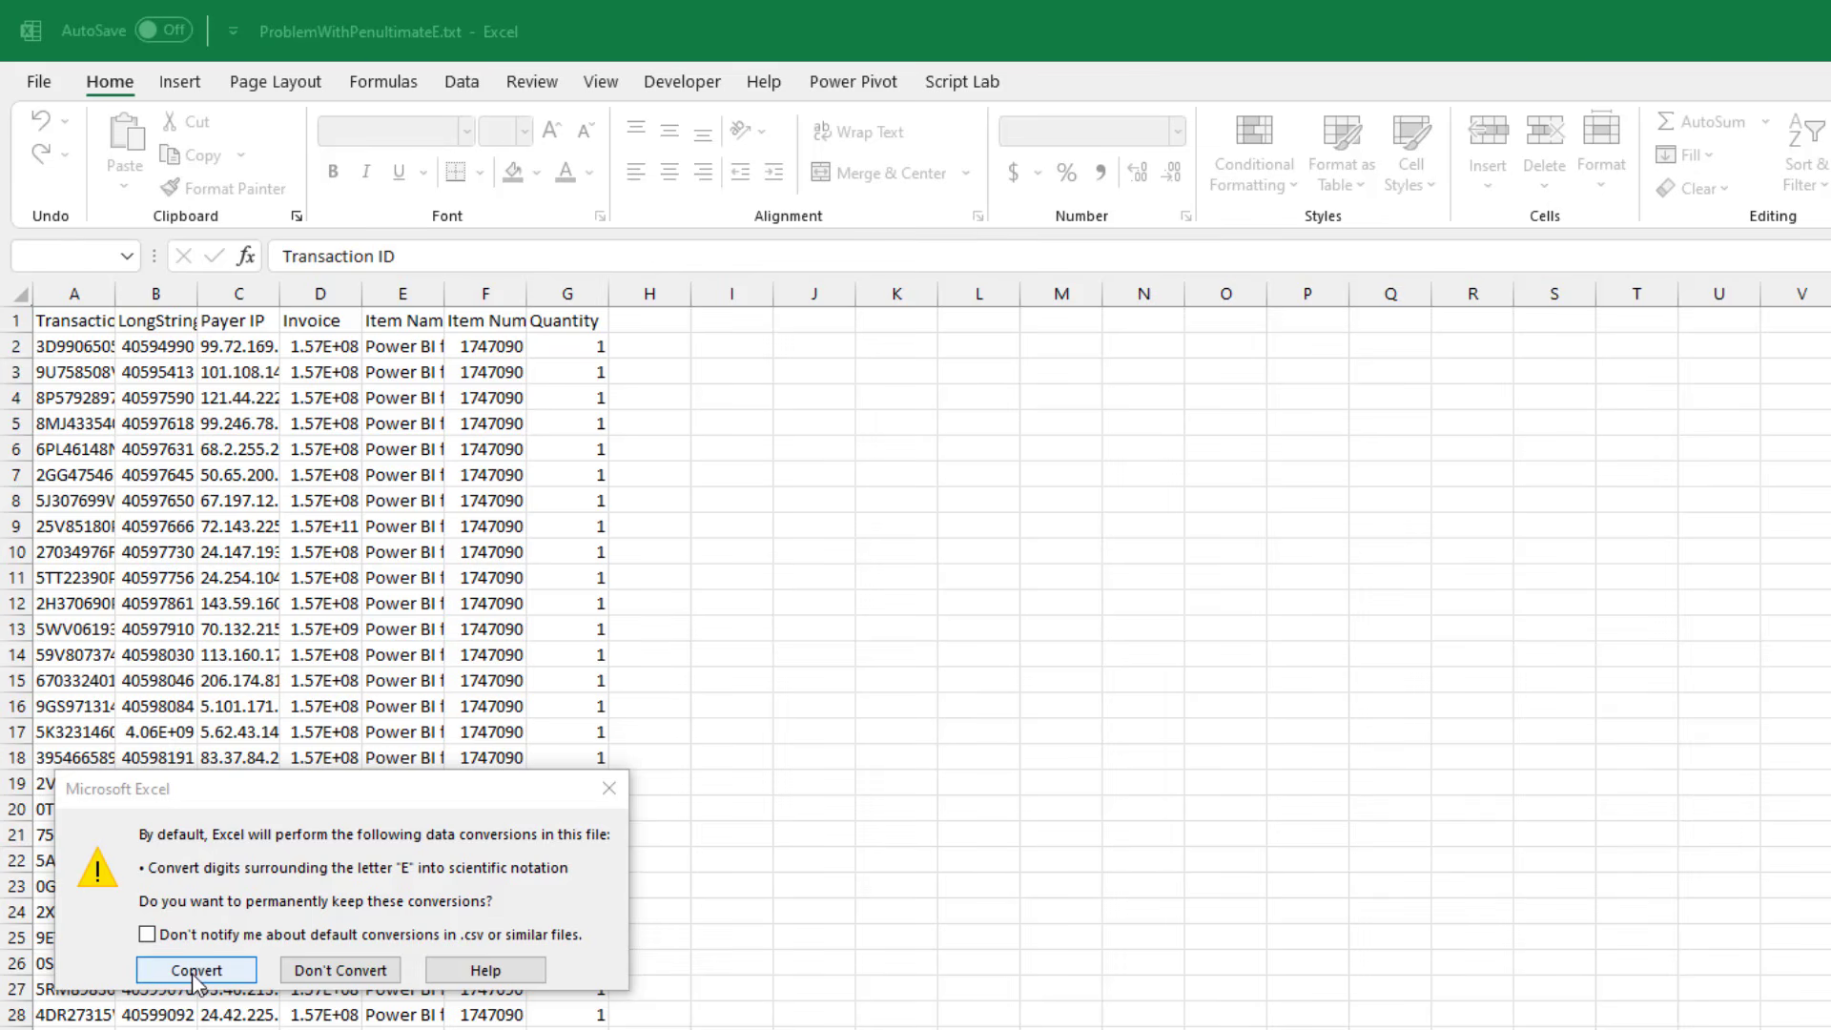
# Load ProblemWithPenultimateE.txt without converting digits around the letter E, then check B17 and autofit the LongString column
pyautogui.click(357, 974)
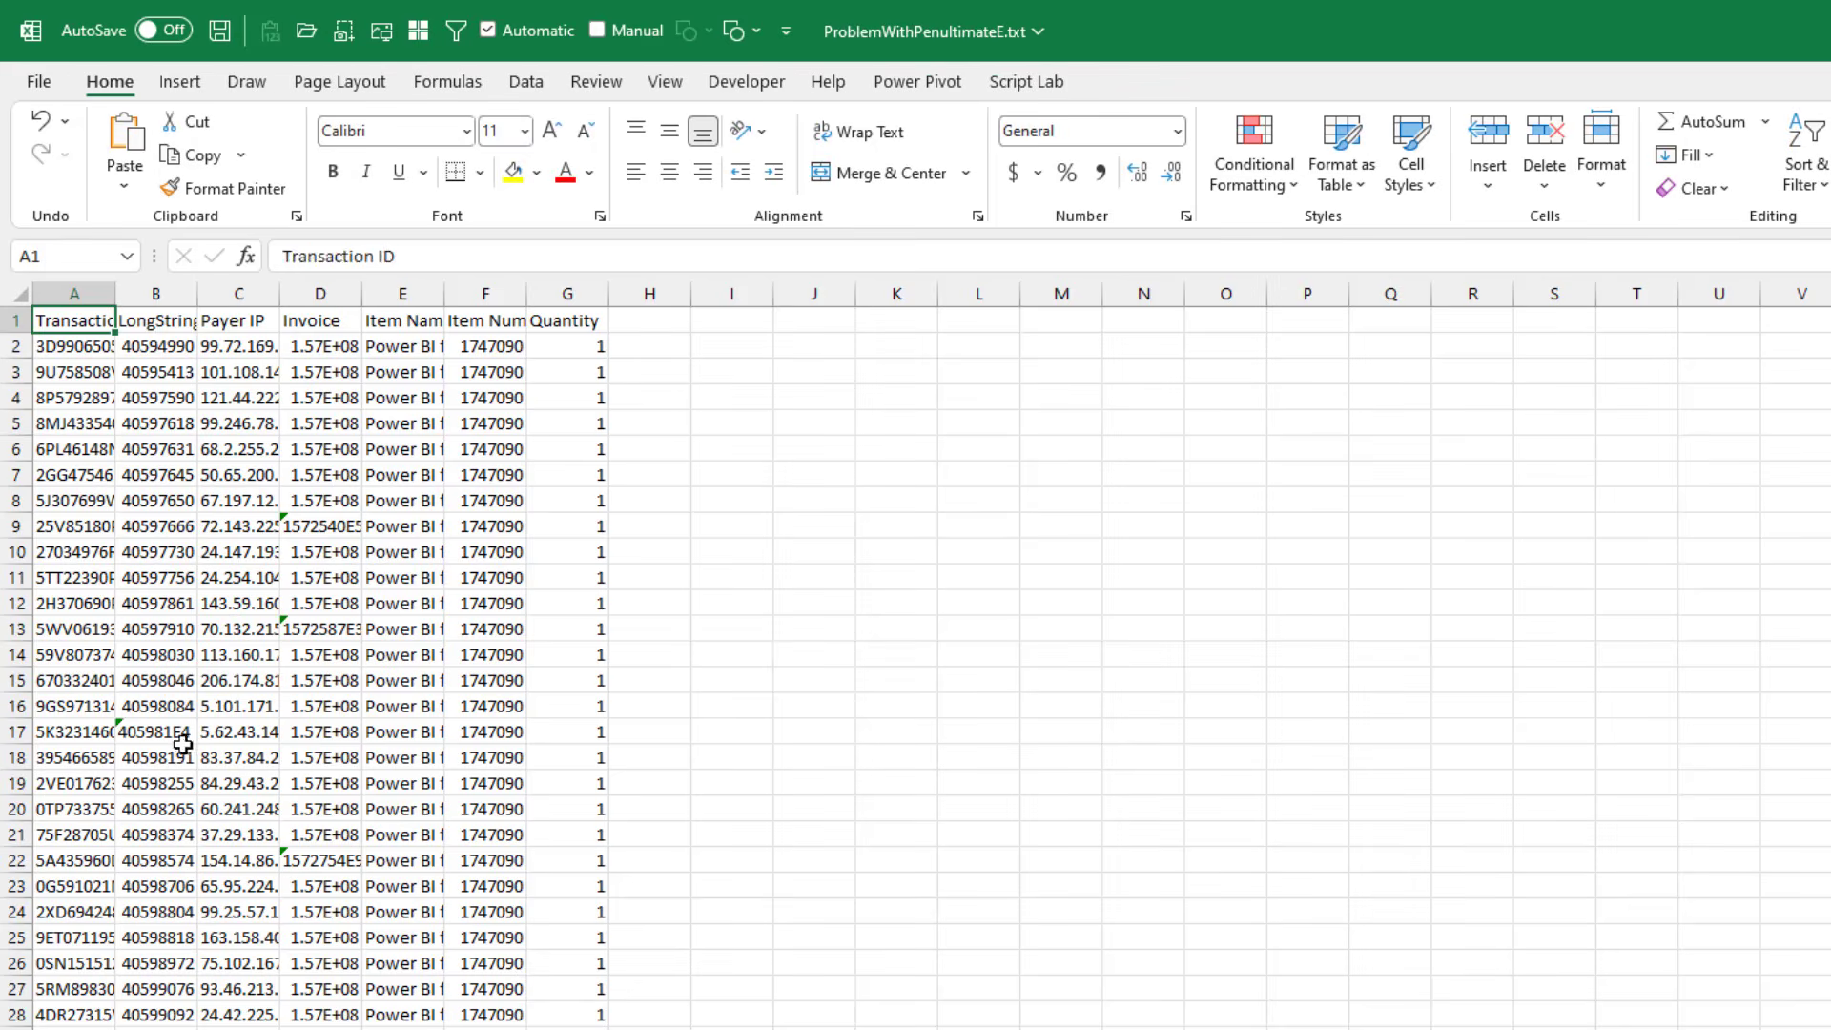
pyautogui.click(173, 732)
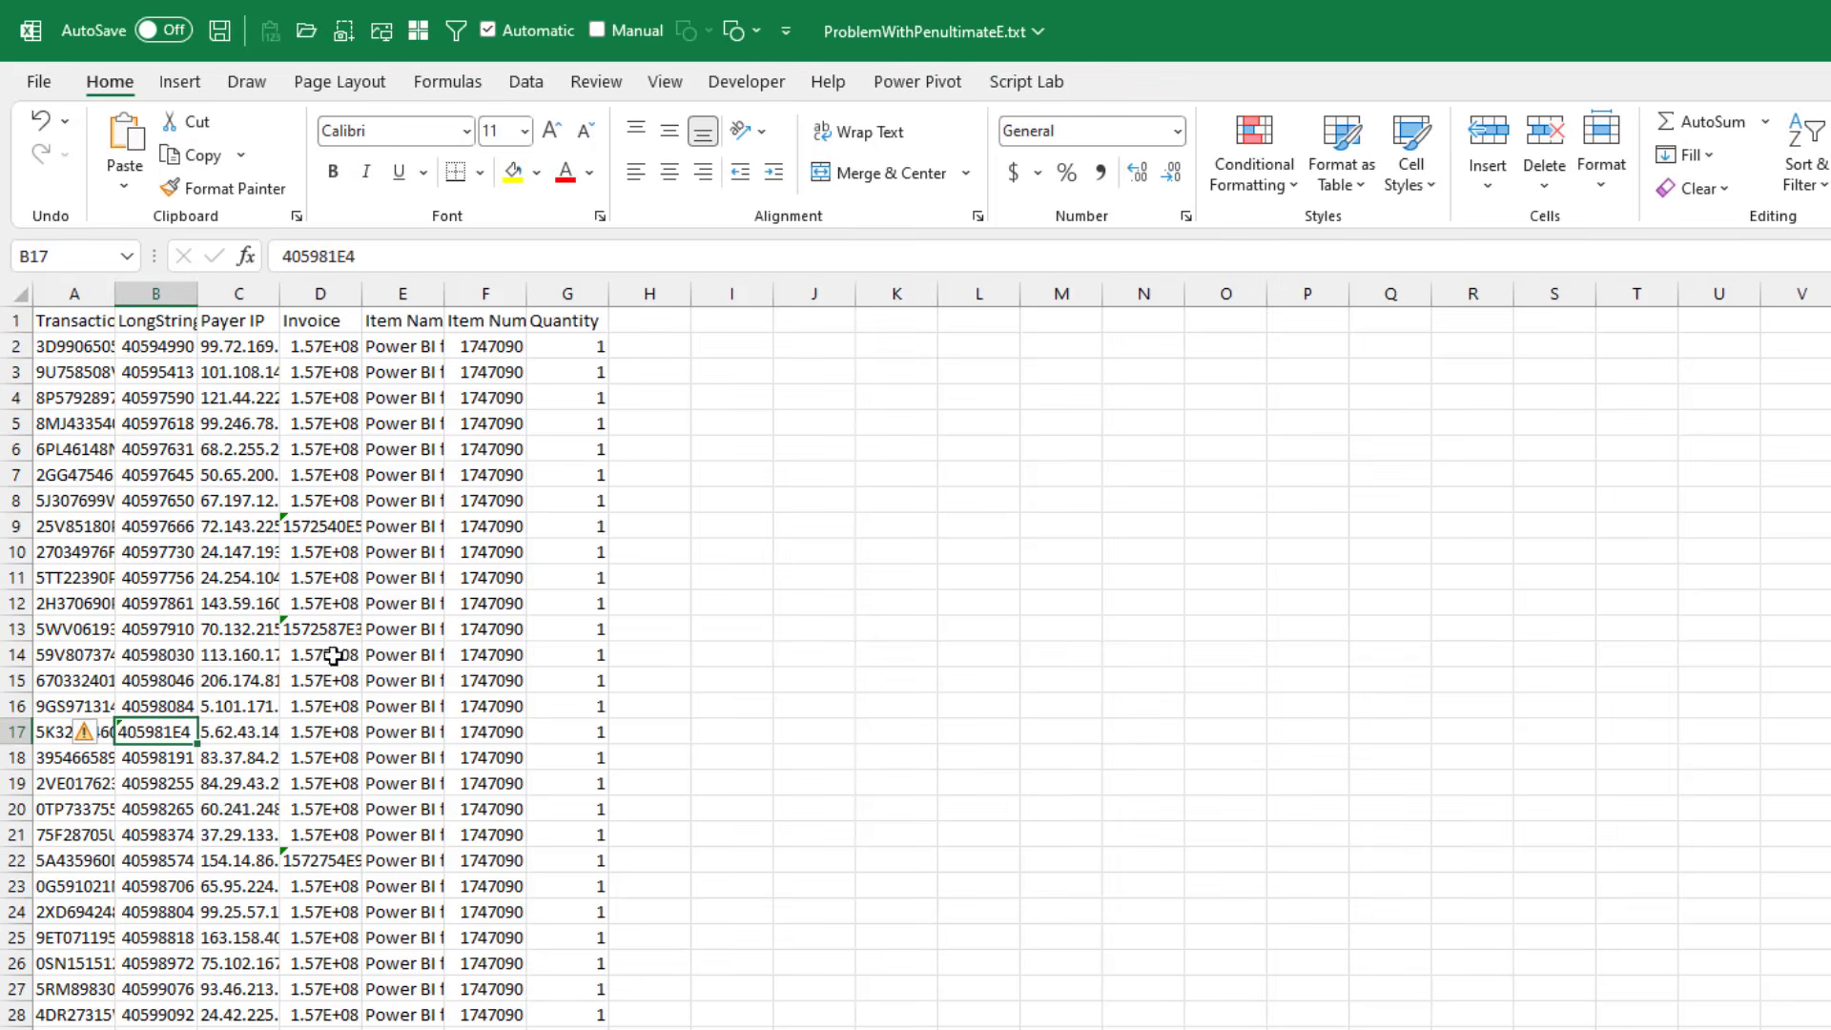
pyautogui.doubleClick(201, 297)
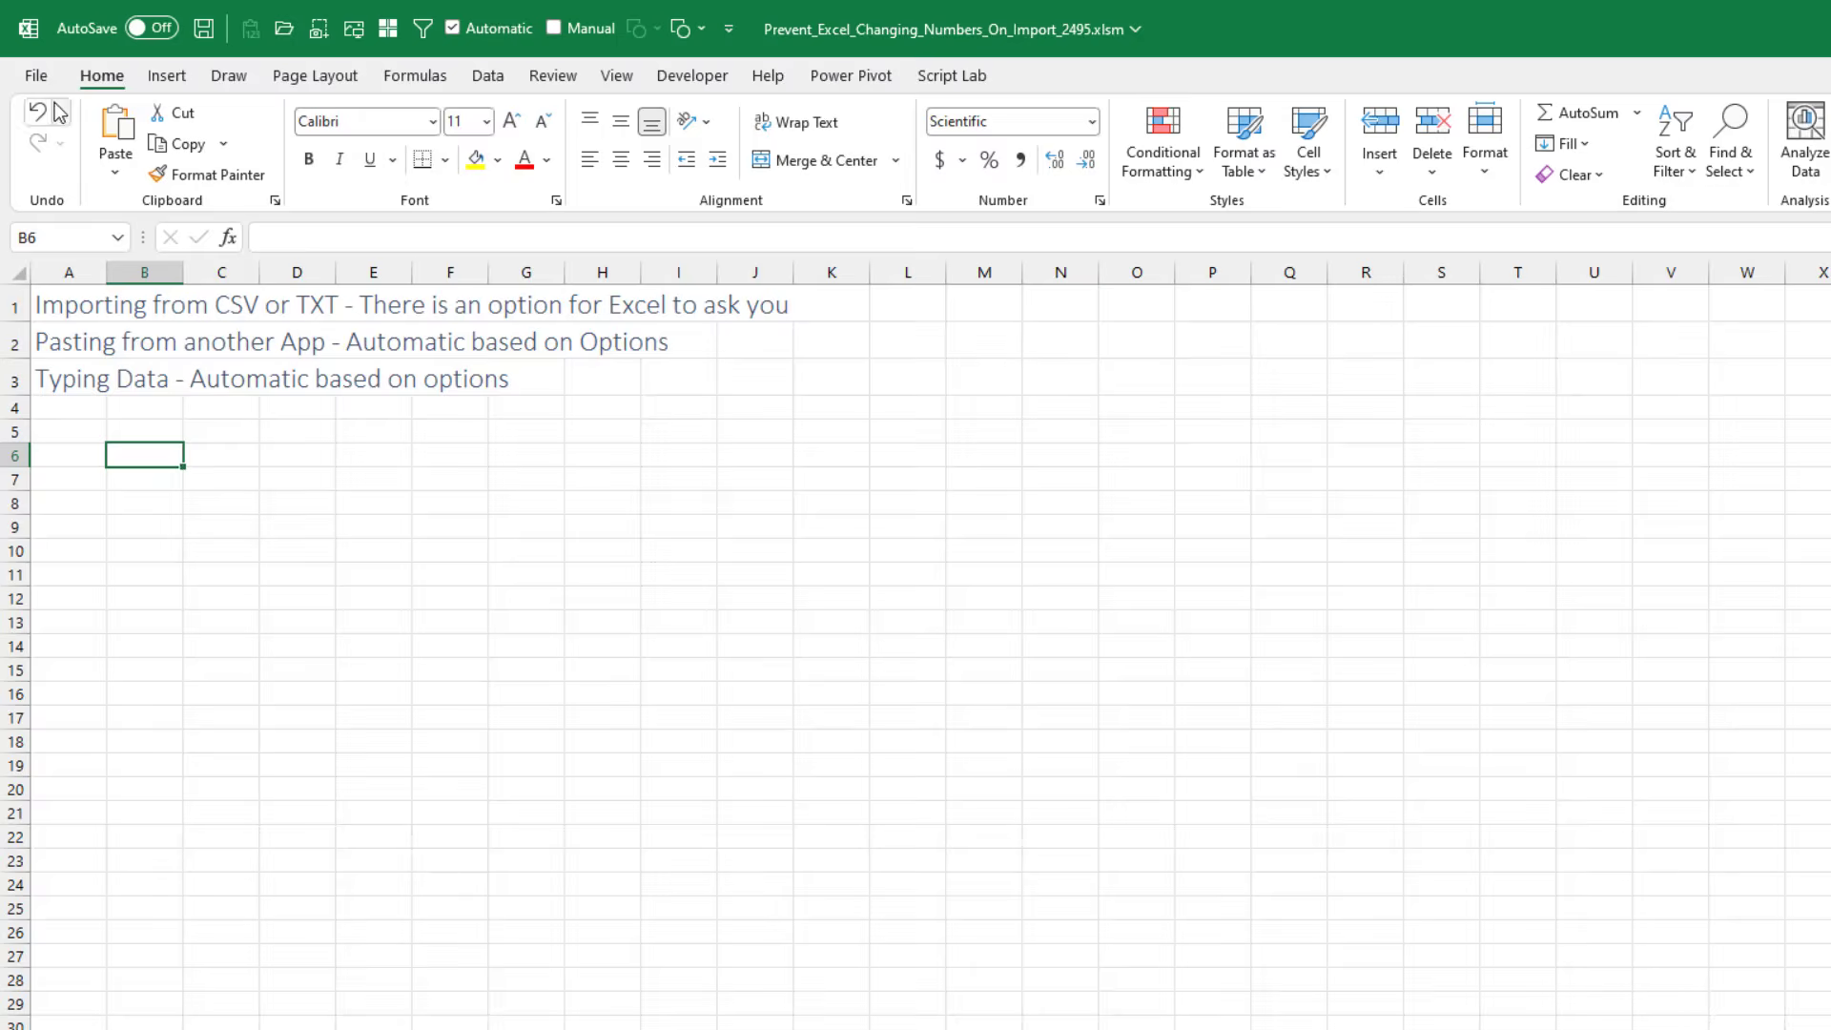
# Review the Automatic Data Conversion settings in the advanced Excel options and close the dialog without changing them
pyautogui.click(65, 136)
pyautogui.click(69, 793)
pyautogui.click(704, 499)
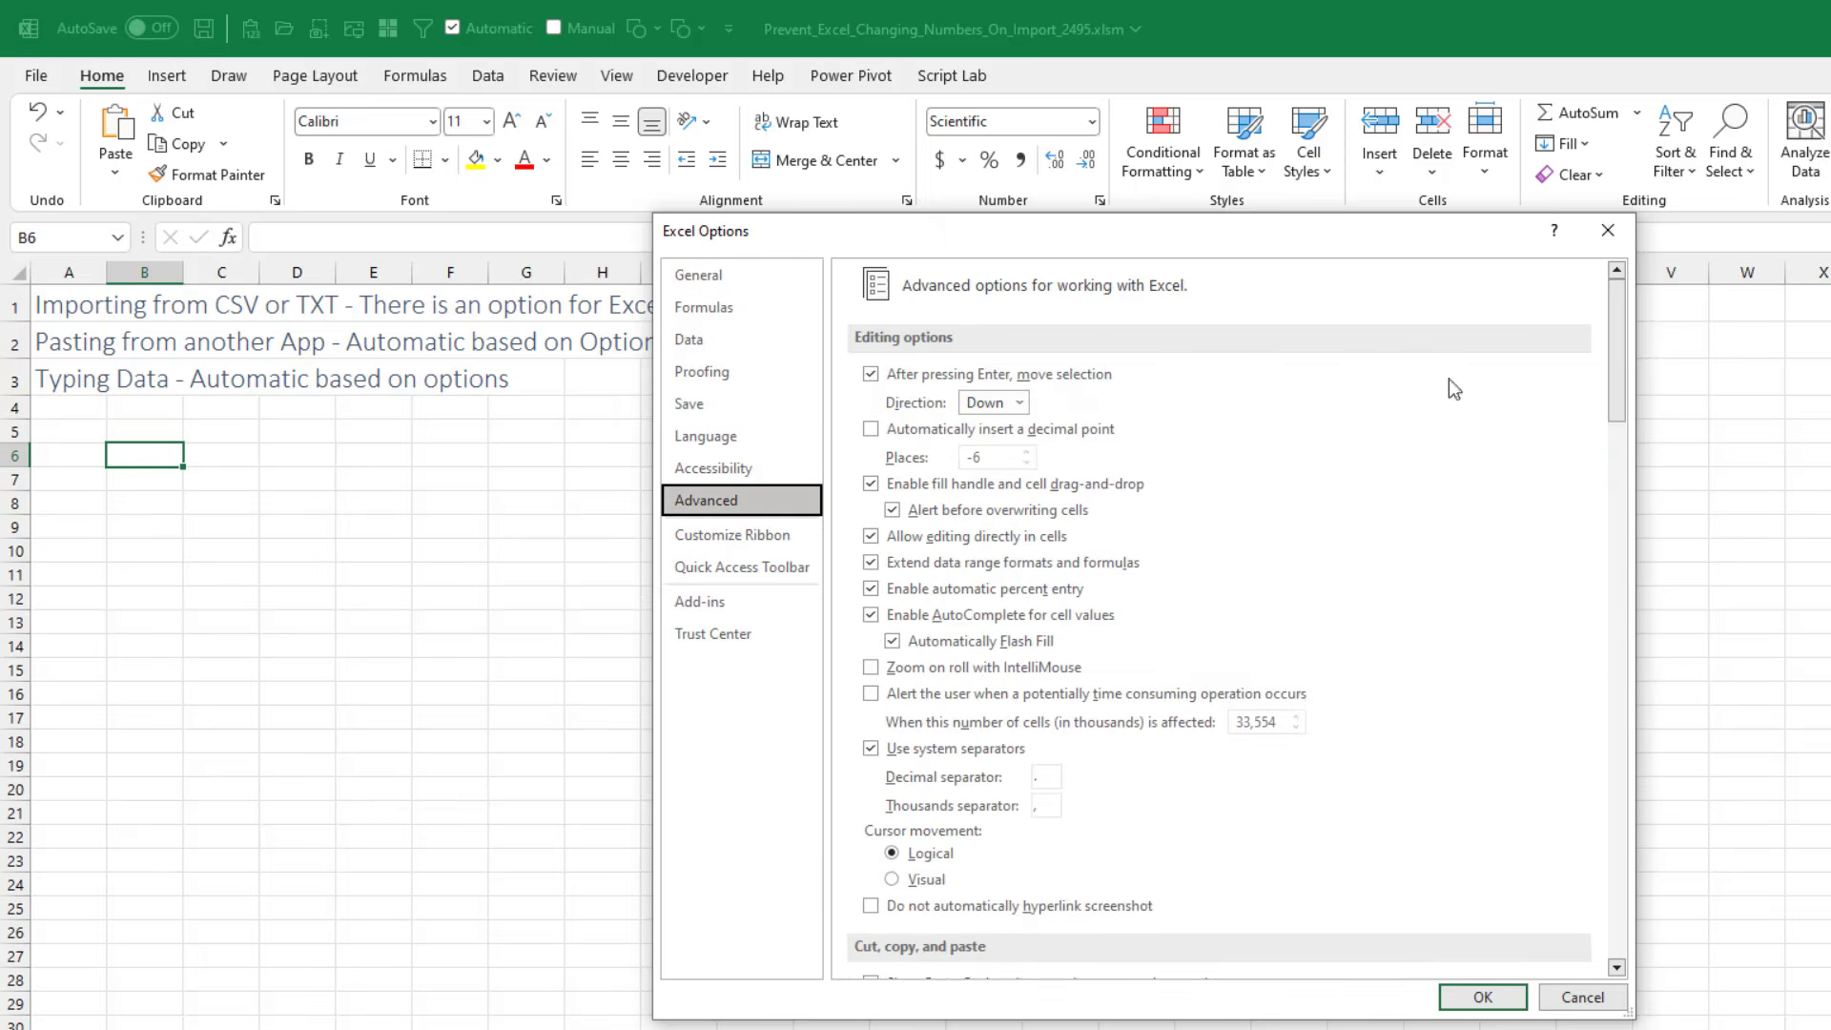
pyautogui.moveTo(1615, 360); pyautogui.dragTo(1622, 490)
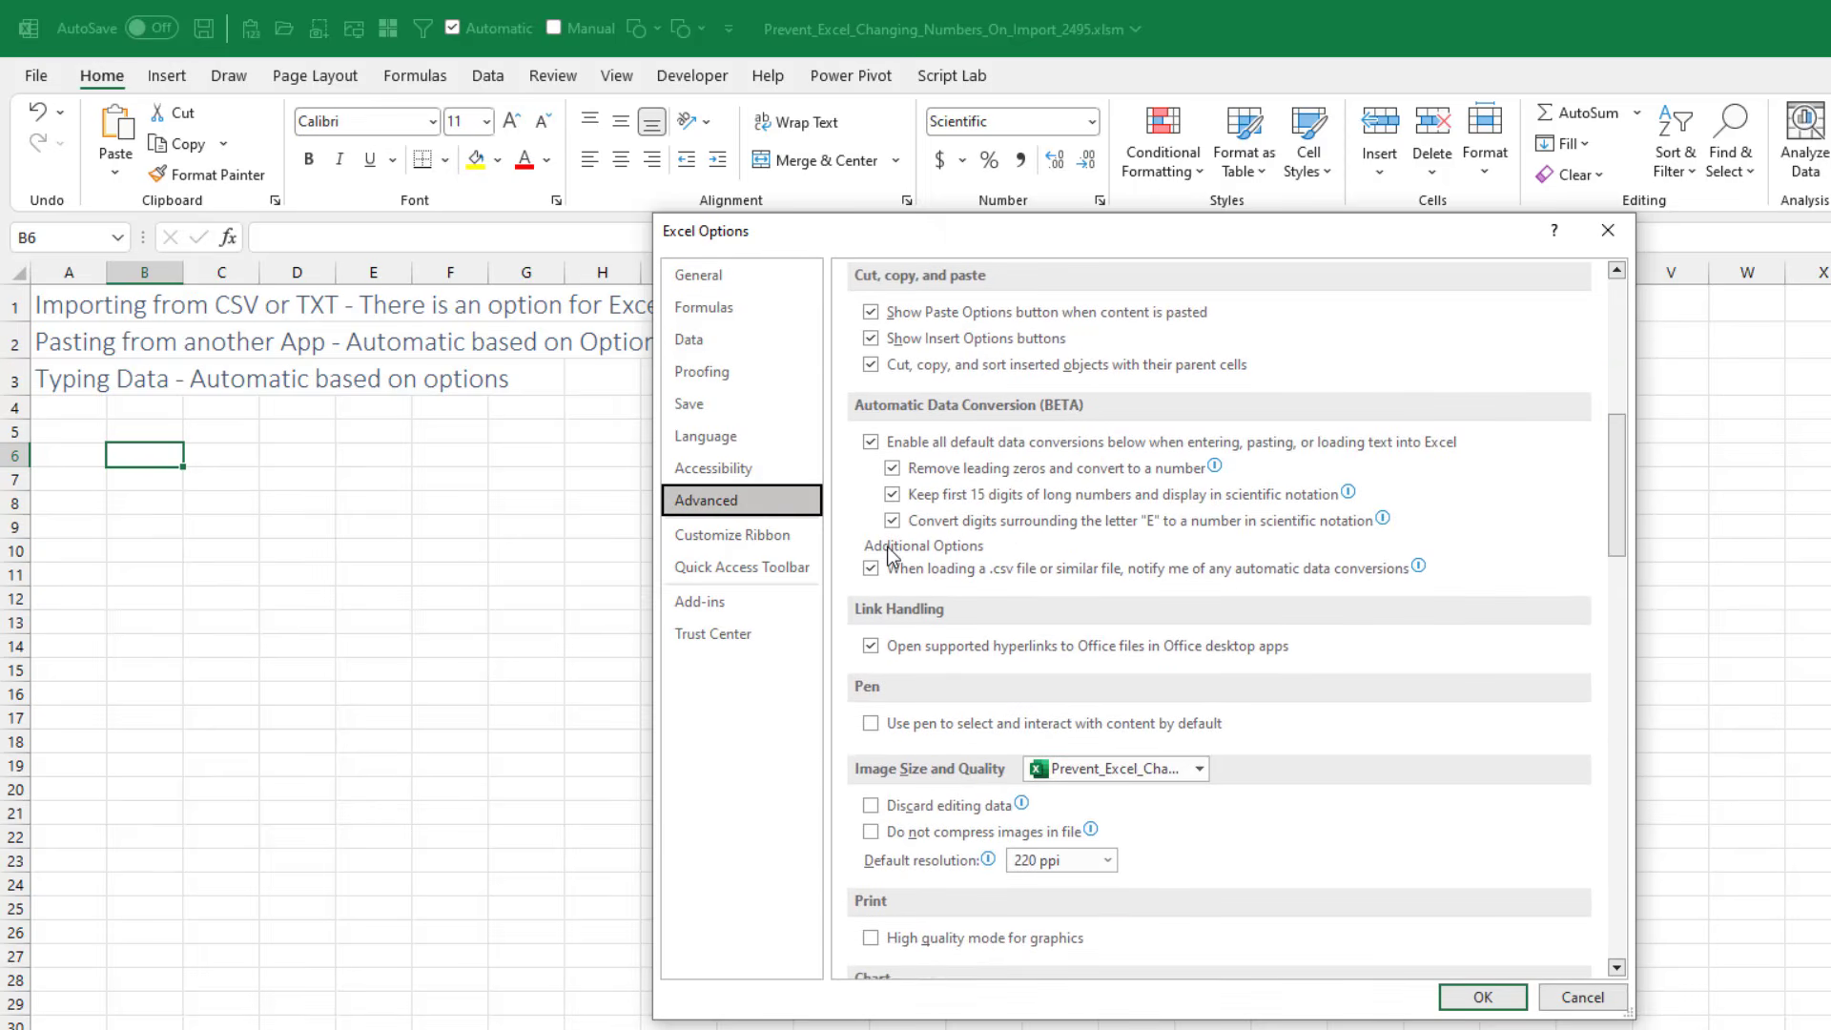
pyautogui.click(1456, 995)
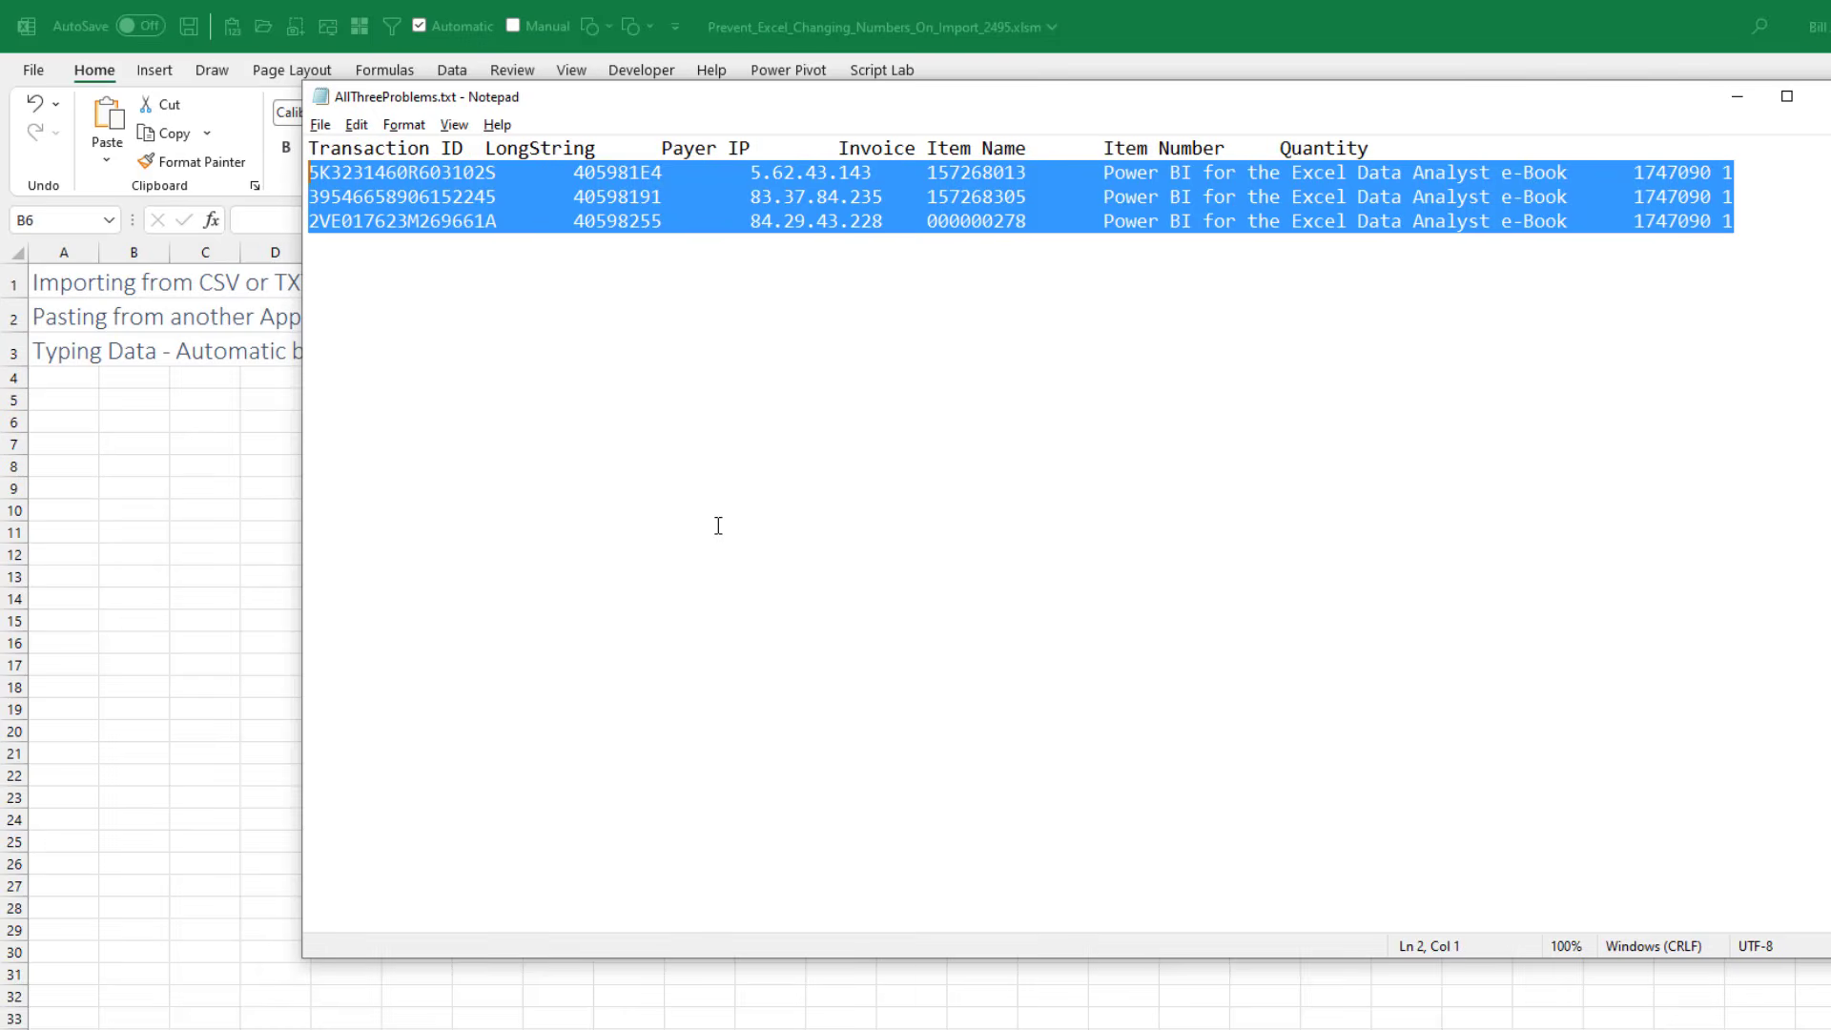
# Switch from Notepad to the Excel workbook, paste the three copied rows at B6 and autofit their columns
pyautogui.hotkey('alt', 'Tab')
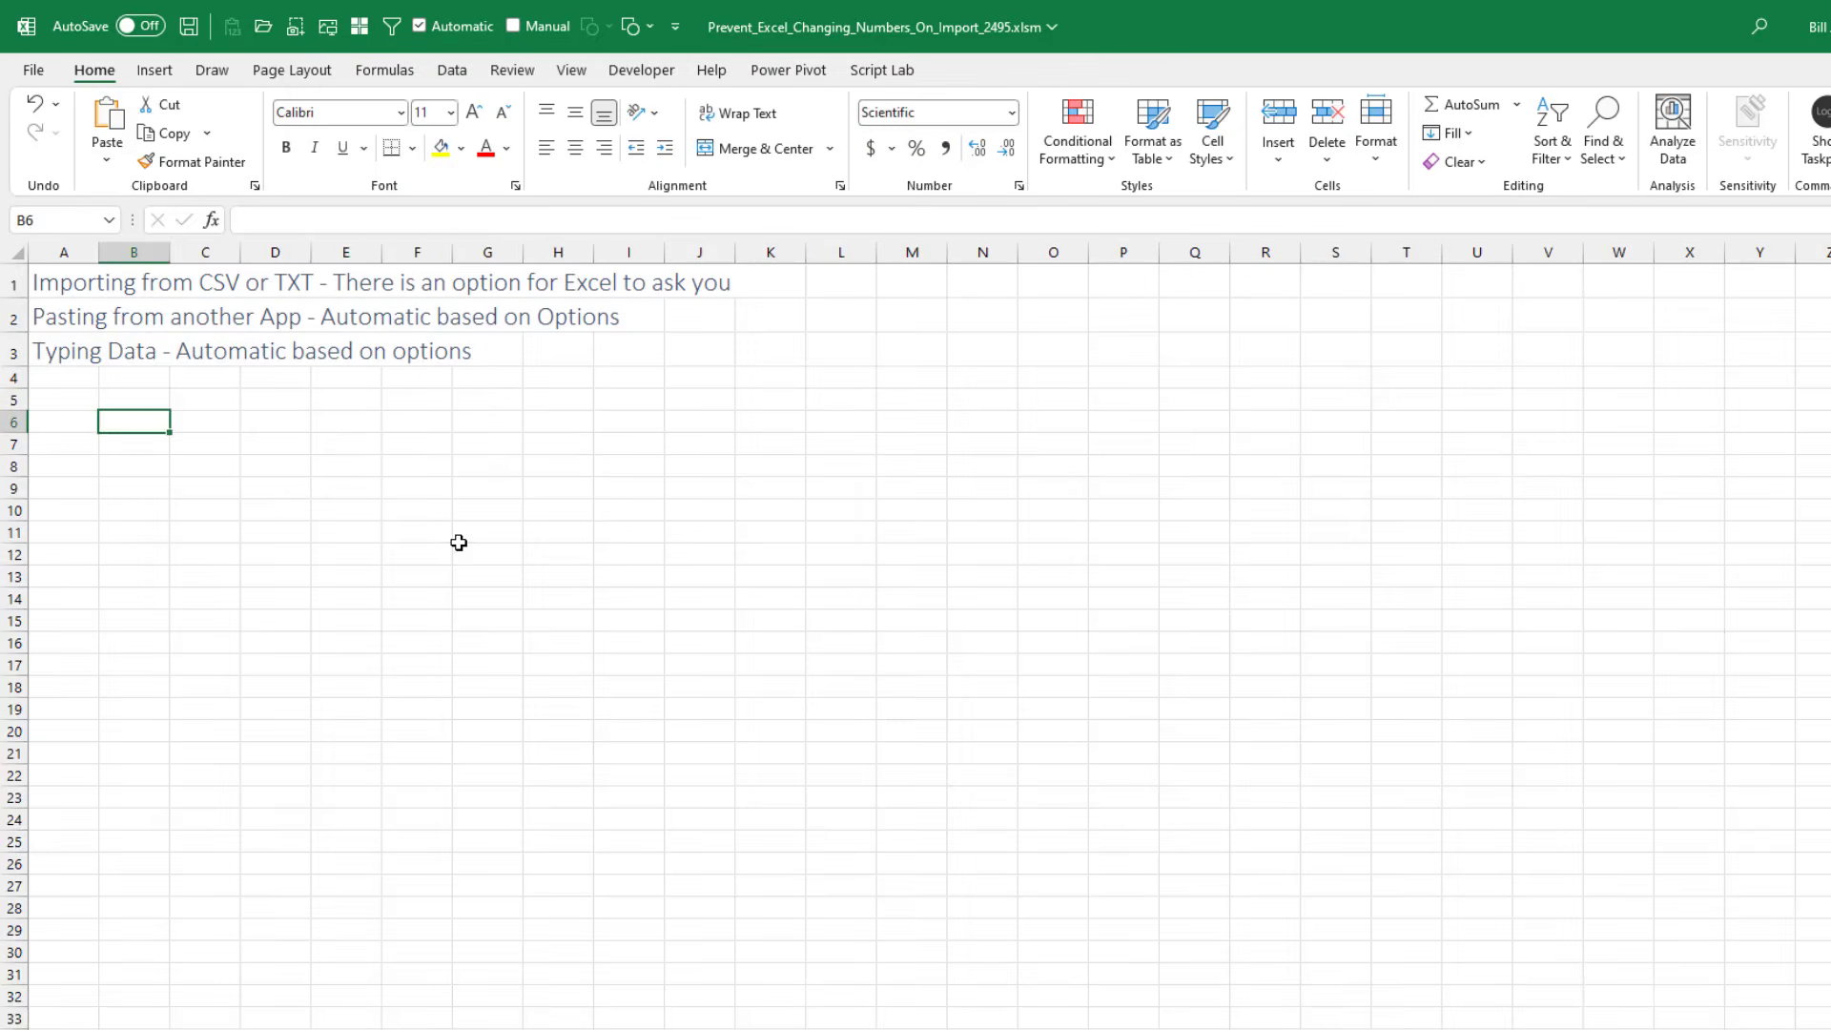
pyautogui.hotkey('ctrl', 'v')
pyautogui.click(128, 420)
pyautogui.hotkey('ctrl', 'shift', 'Right')
pyautogui.hotkey('ctrl', 'shift', 'Down')
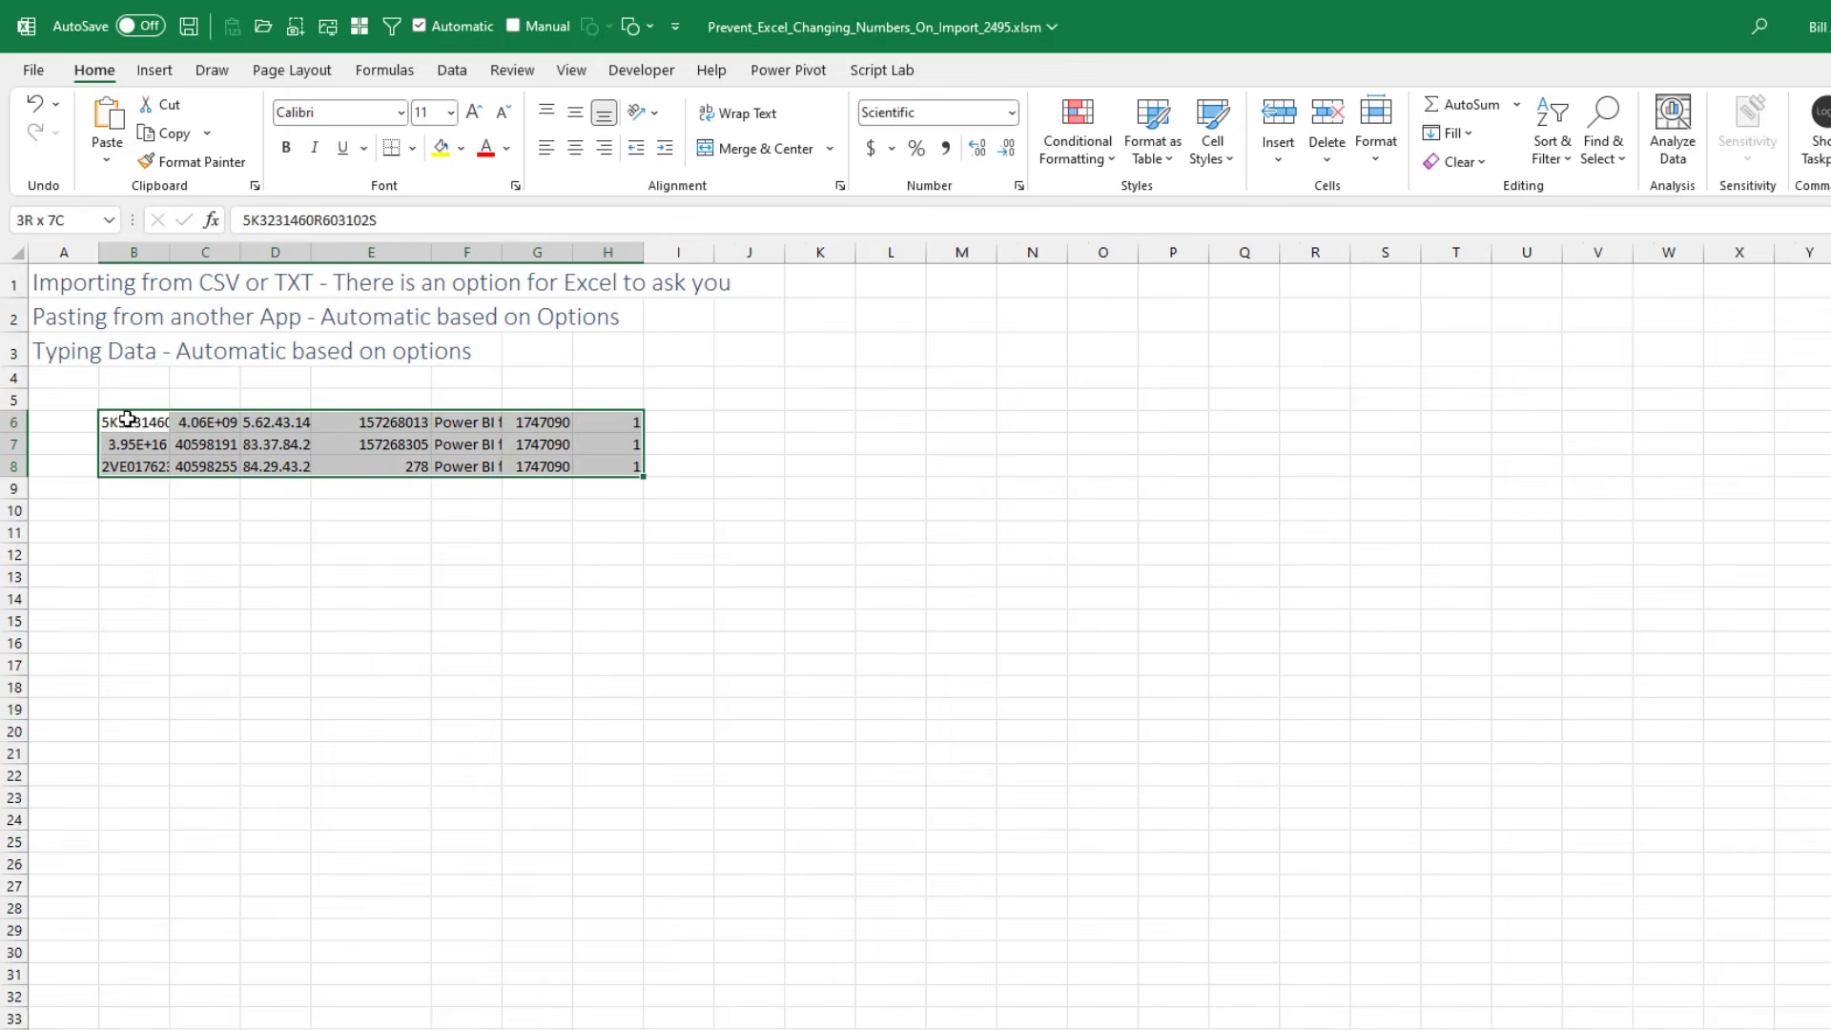
pyautogui.hotkey('alt', 'h')
pyautogui.press('o')
pyautogui.press('i')
# Inspect the stored values of the pasted cells B7, C6 and E8
pyautogui.click(171, 446)
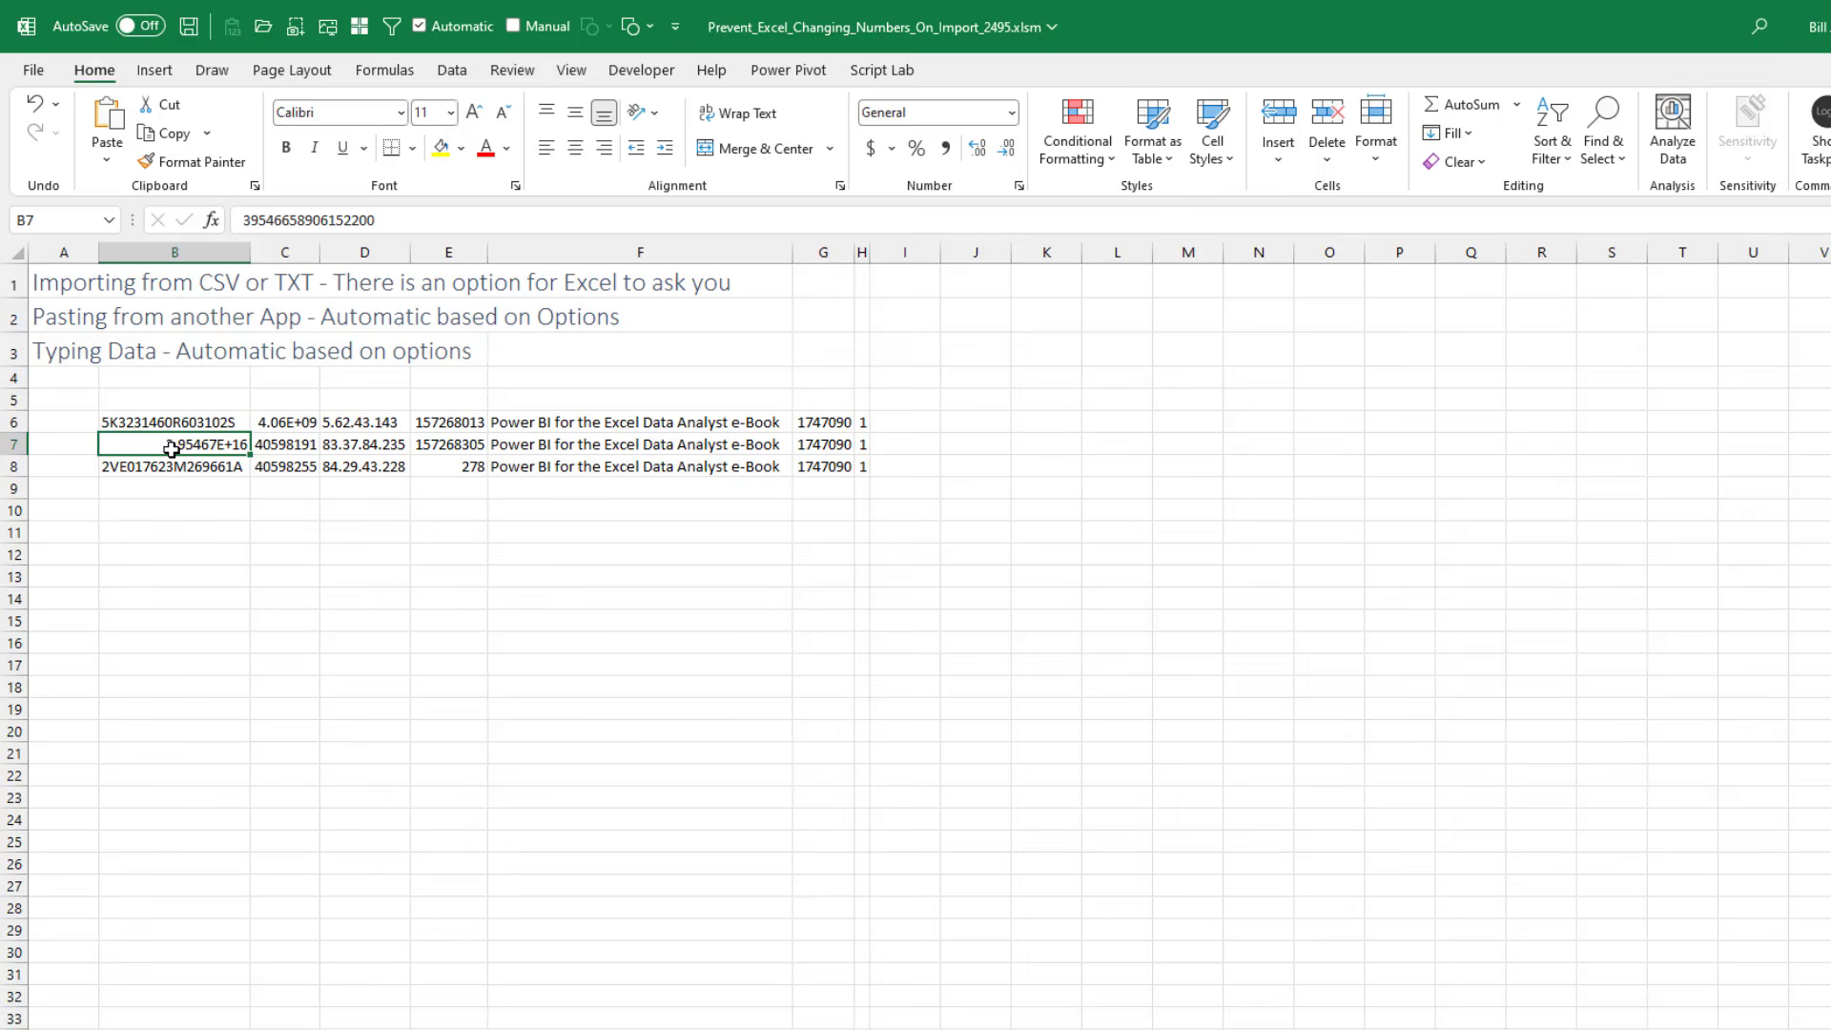
pyautogui.click(279, 419)
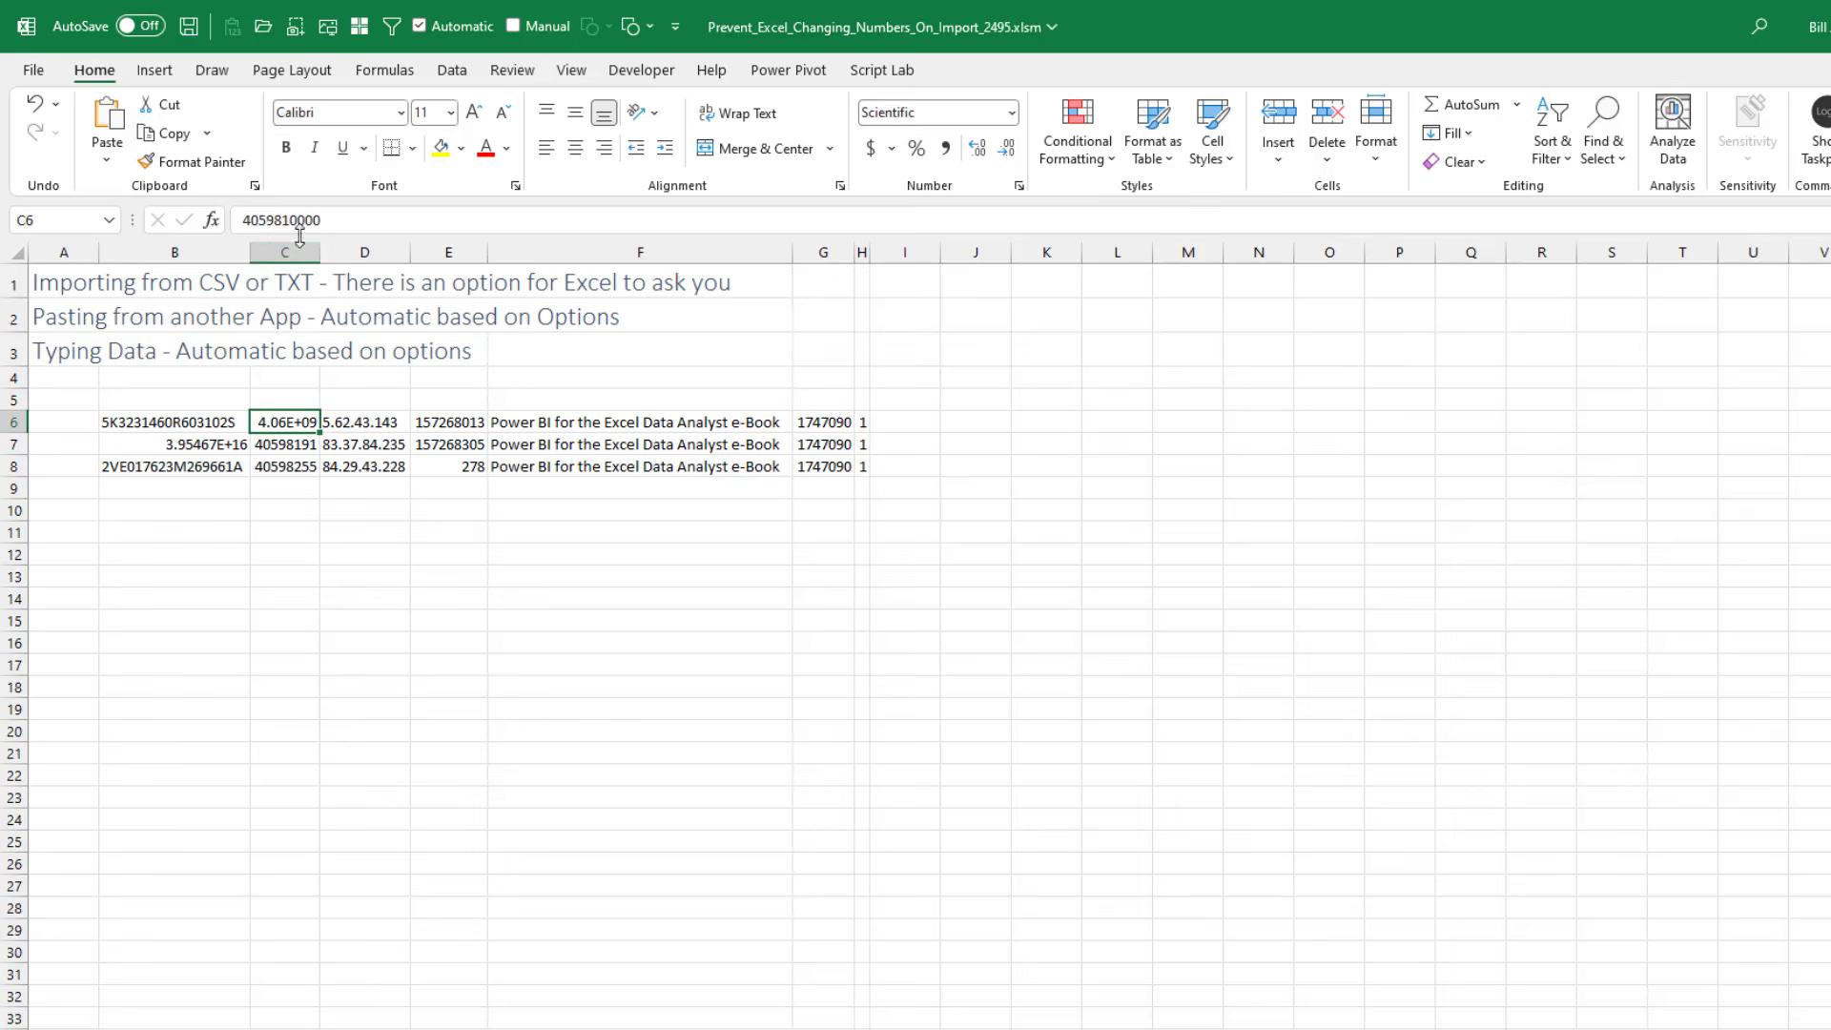
pyautogui.click(456, 466)
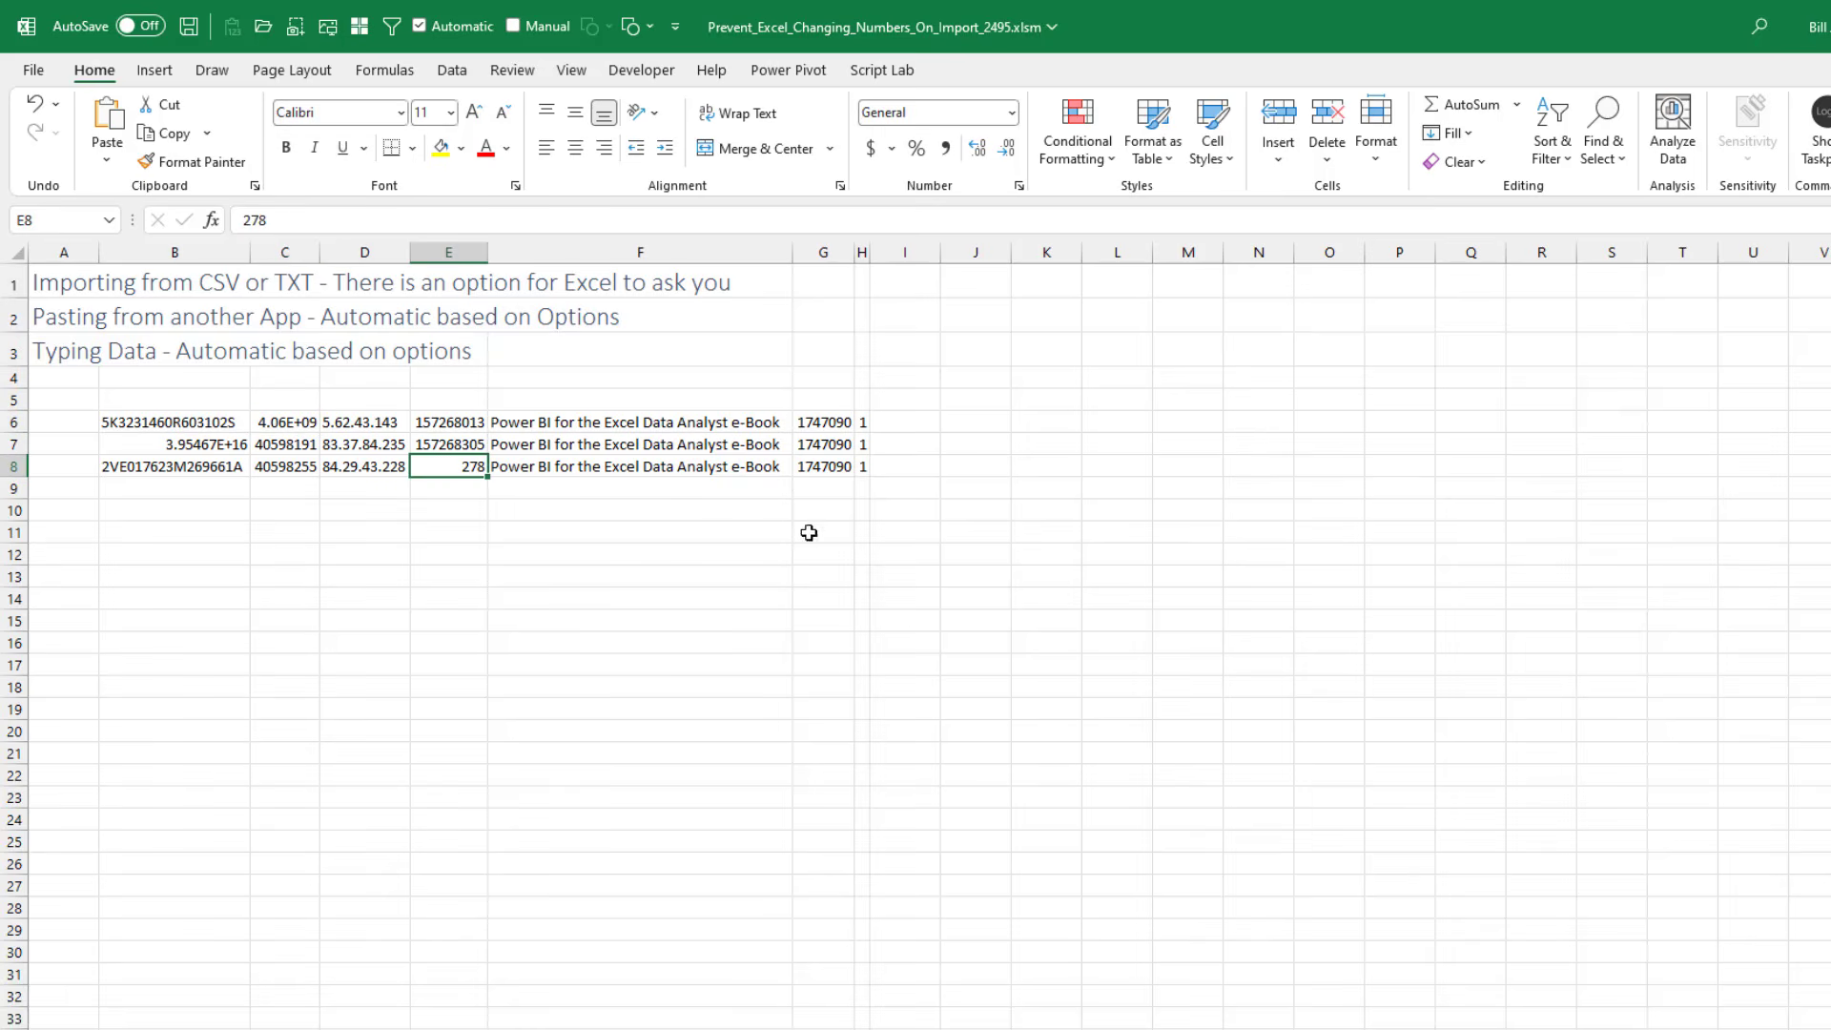
# Select B11 and turn off all default data conversions for entering, pasting or loading text in the advanced Excel options
pyautogui.click(175, 534)
pyautogui.click(40, 74)
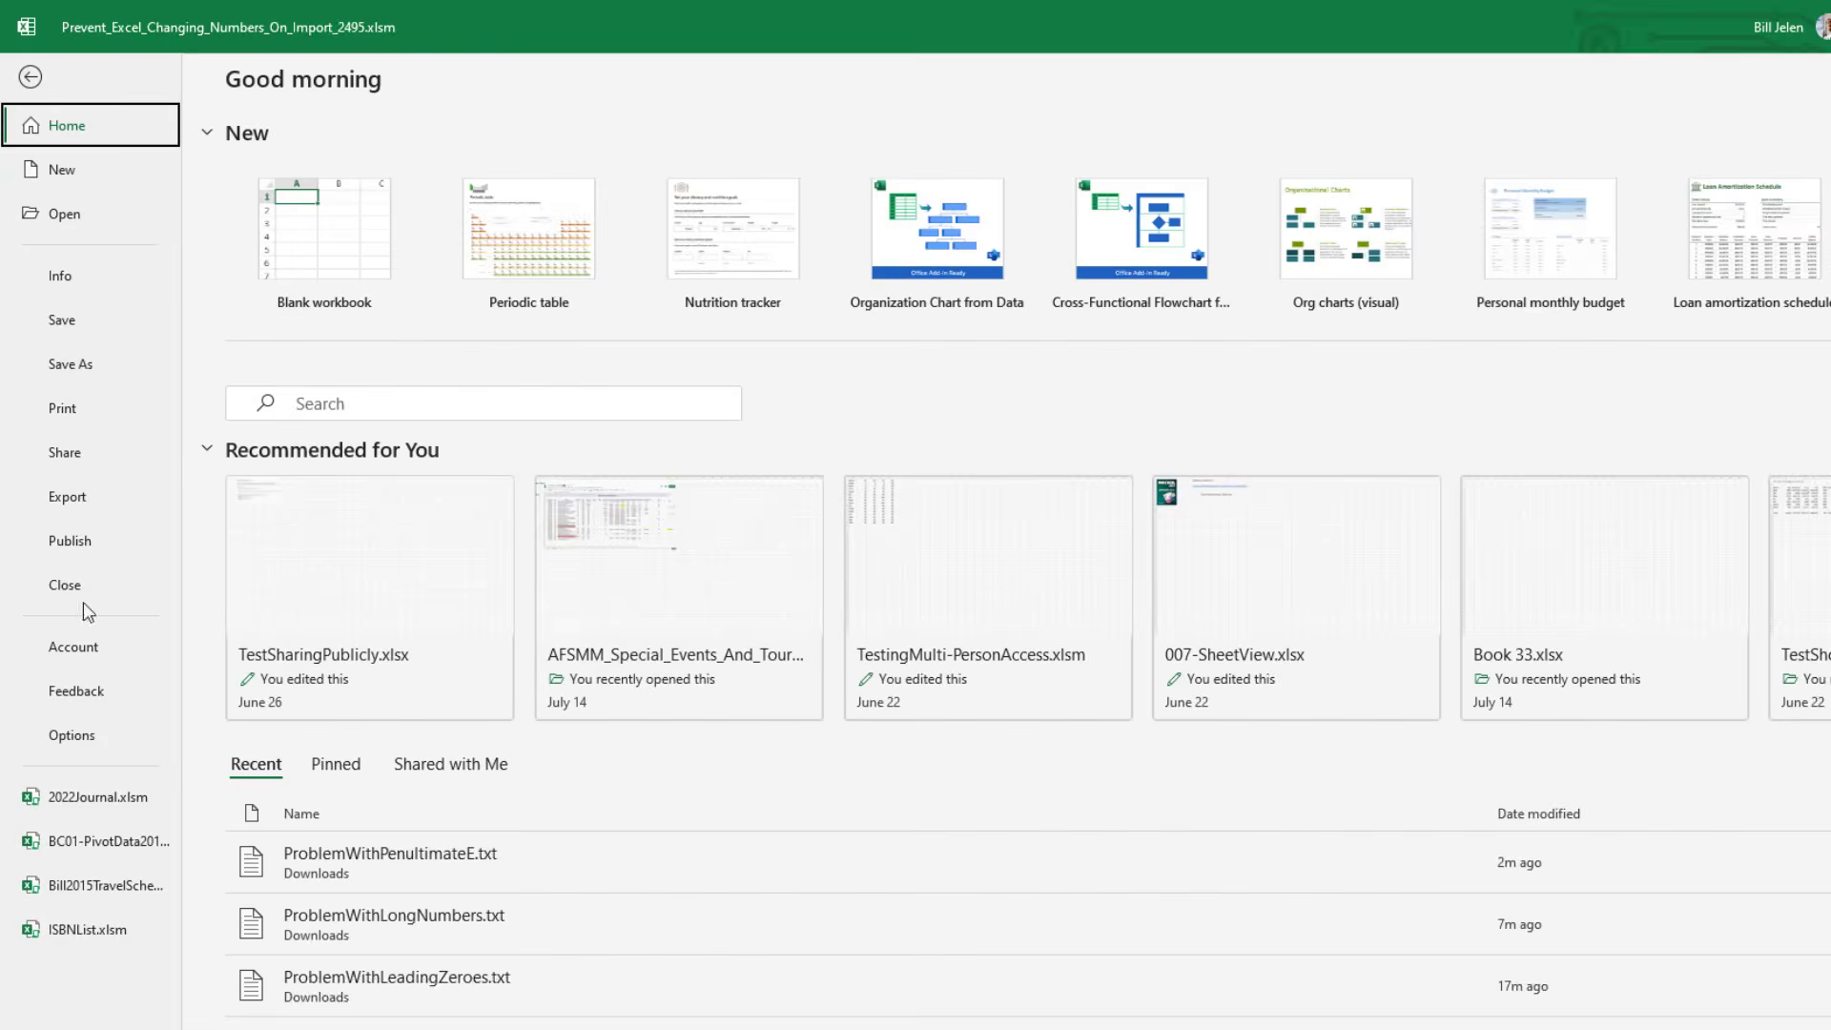
pyautogui.click(125, 725)
pyautogui.click(629, 465)
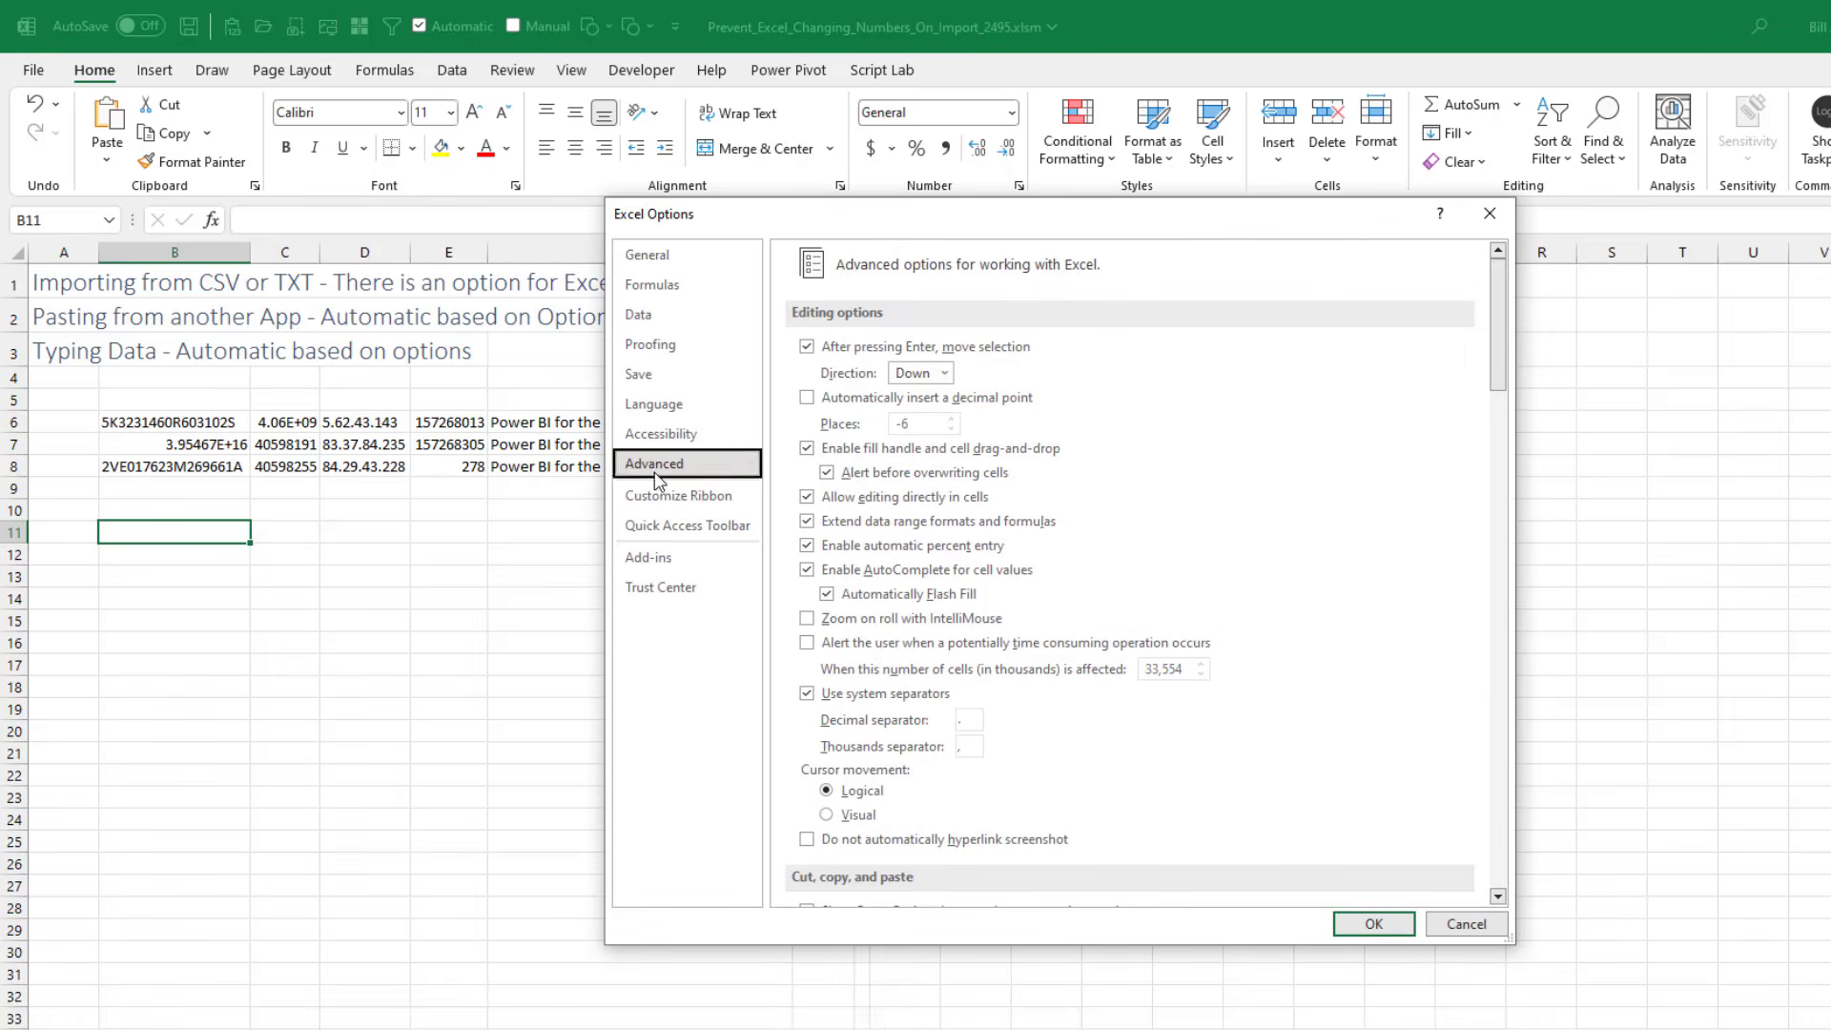
pyautogui.moveTo(1493, 355); pyautogui.dragTo(1516, 462)
pyautogui.click(808, 448)
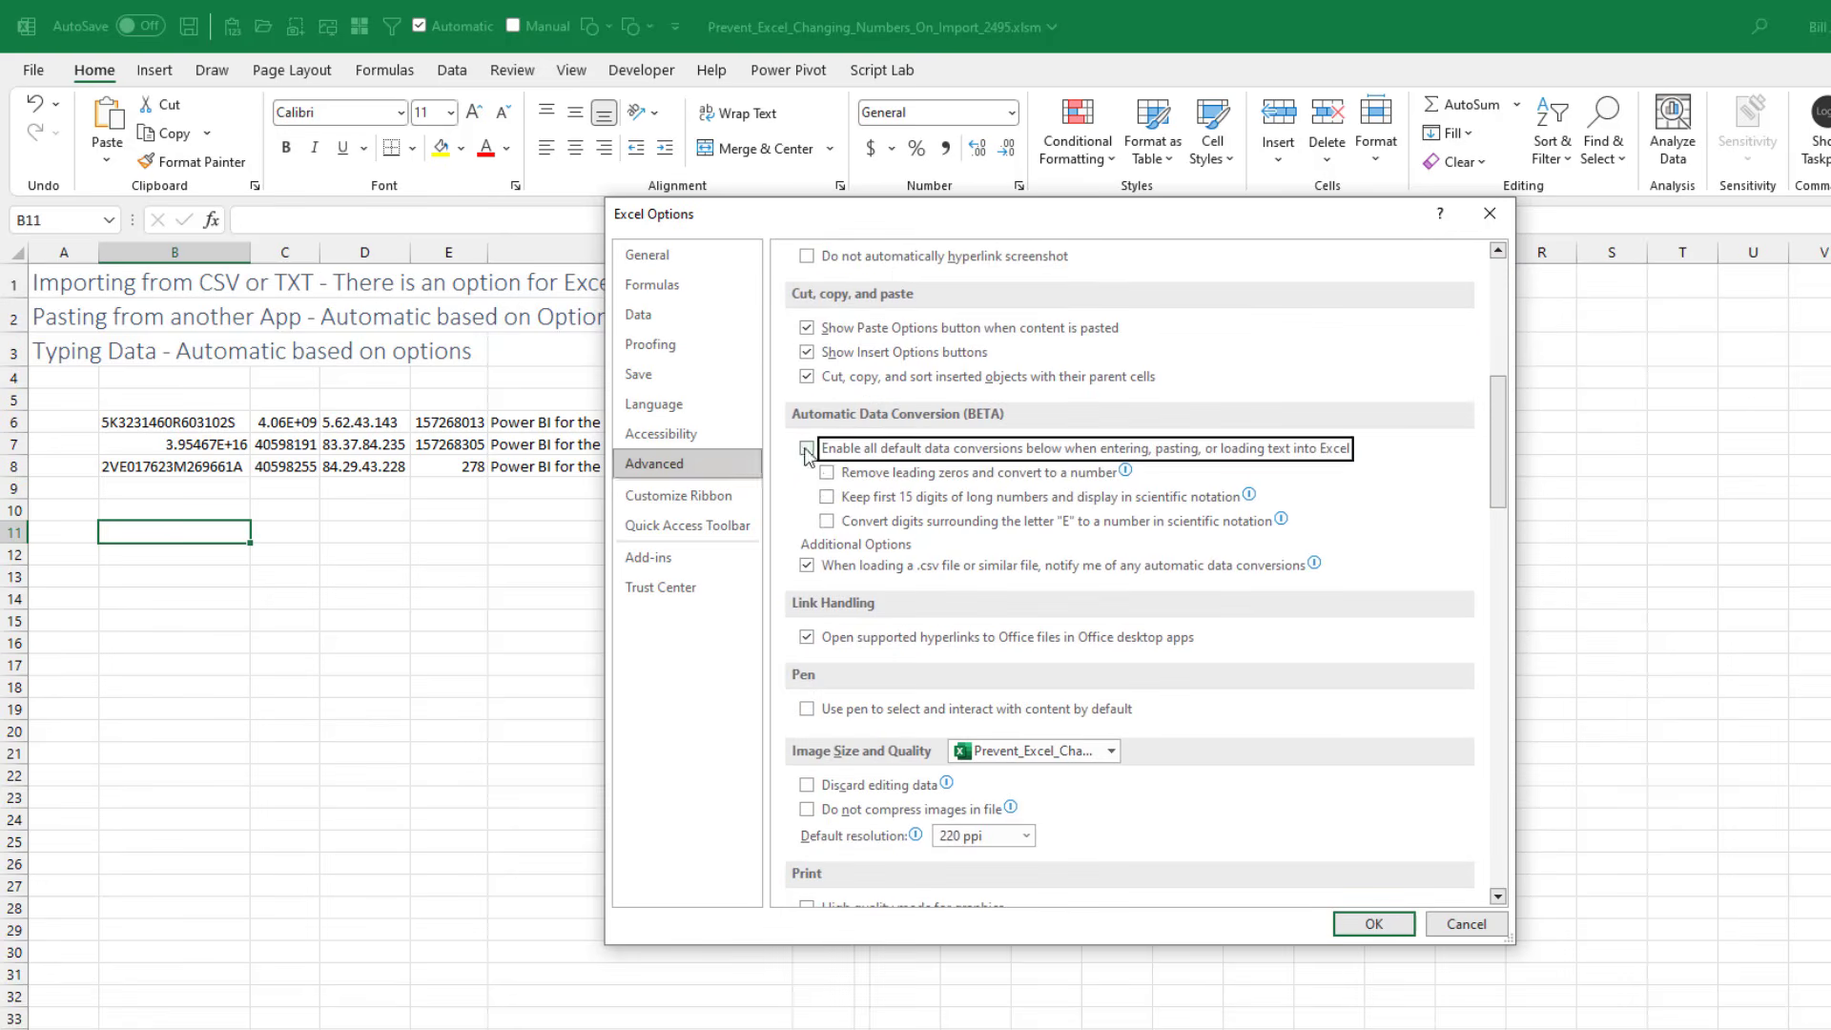
pyautogui.click(1358, 923)
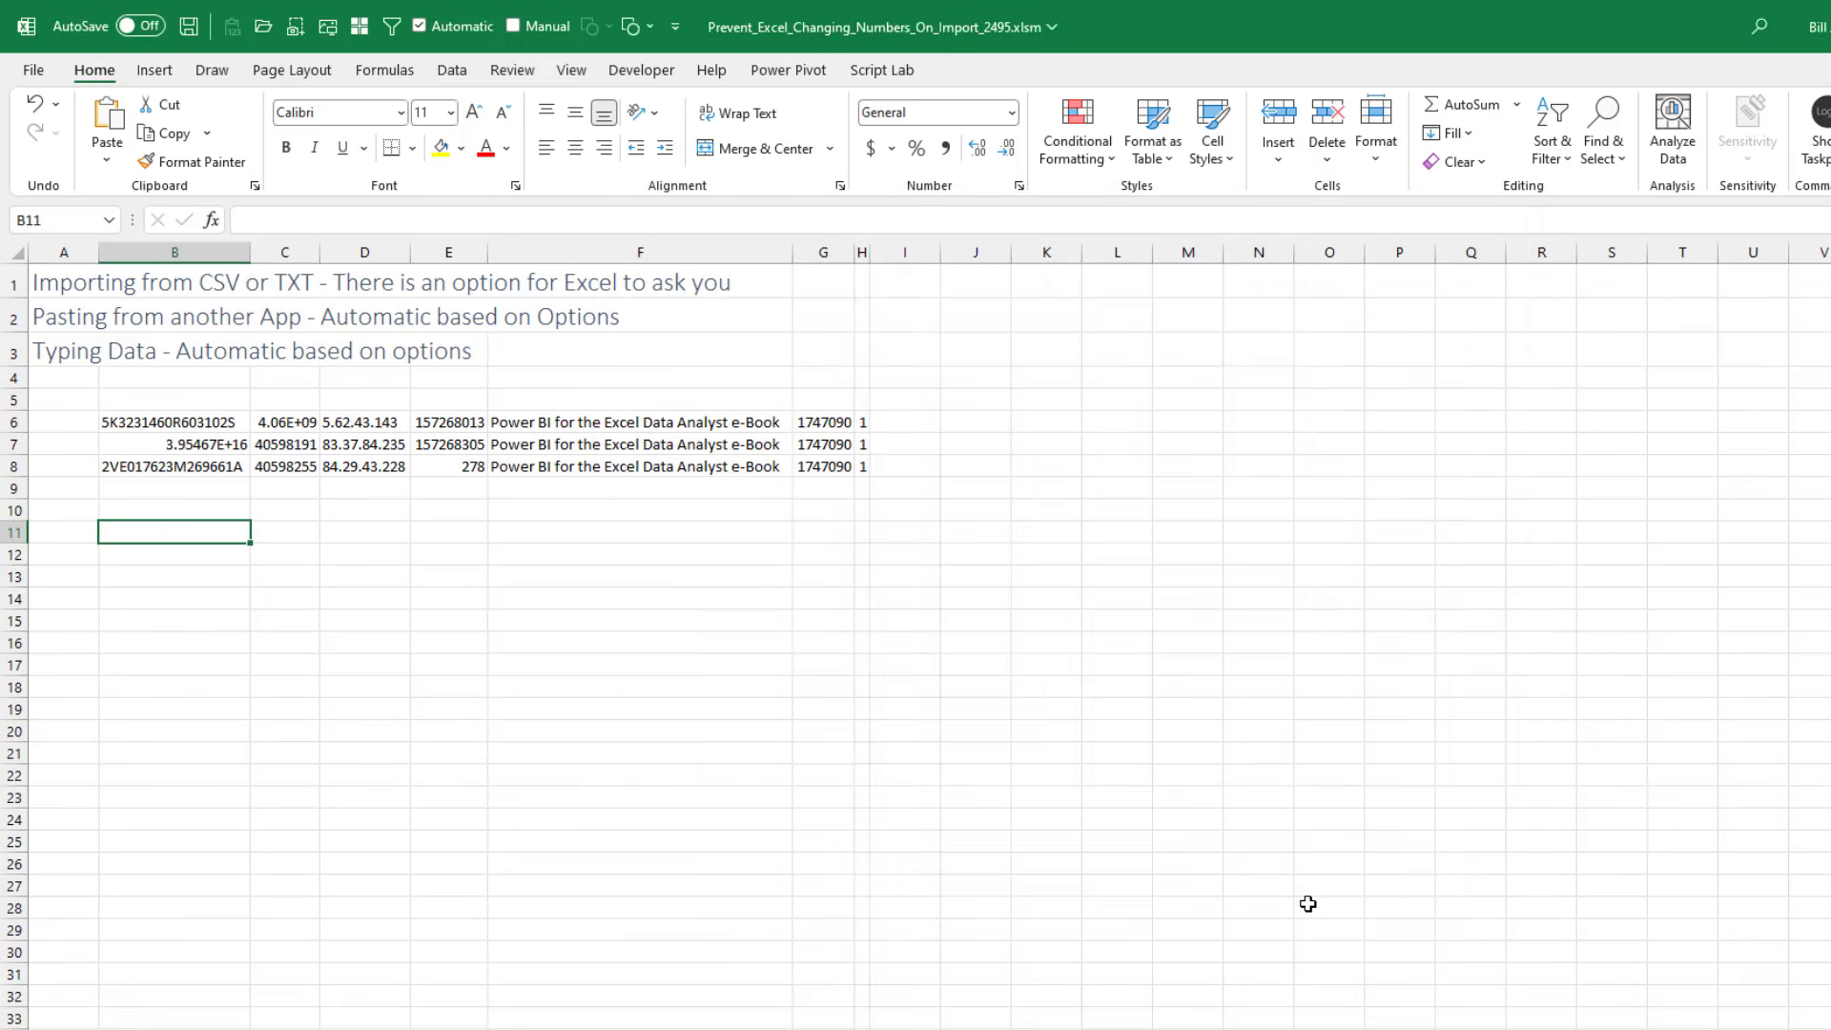
# Paste the same three rows at B11 and inspect the stored values in B12 and C11
pyautogui.hotkey('ctrl', 'v')
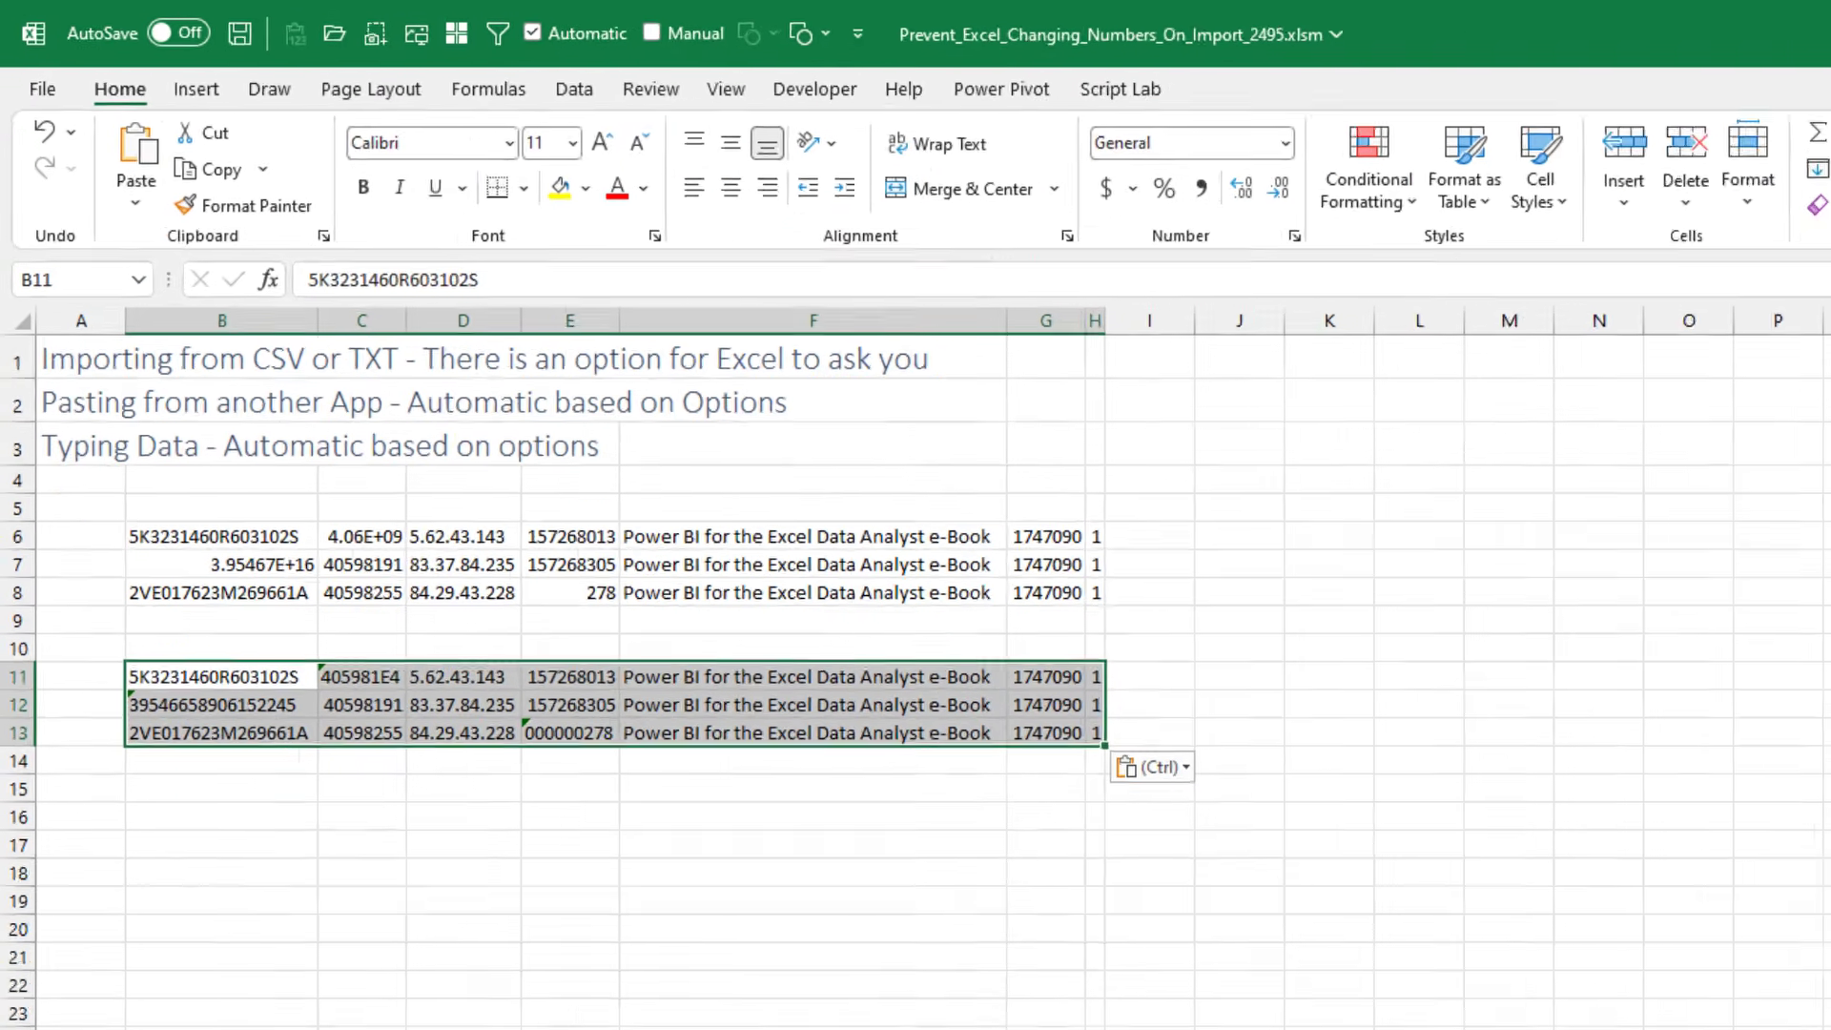
pyautogui.click(310, 854)
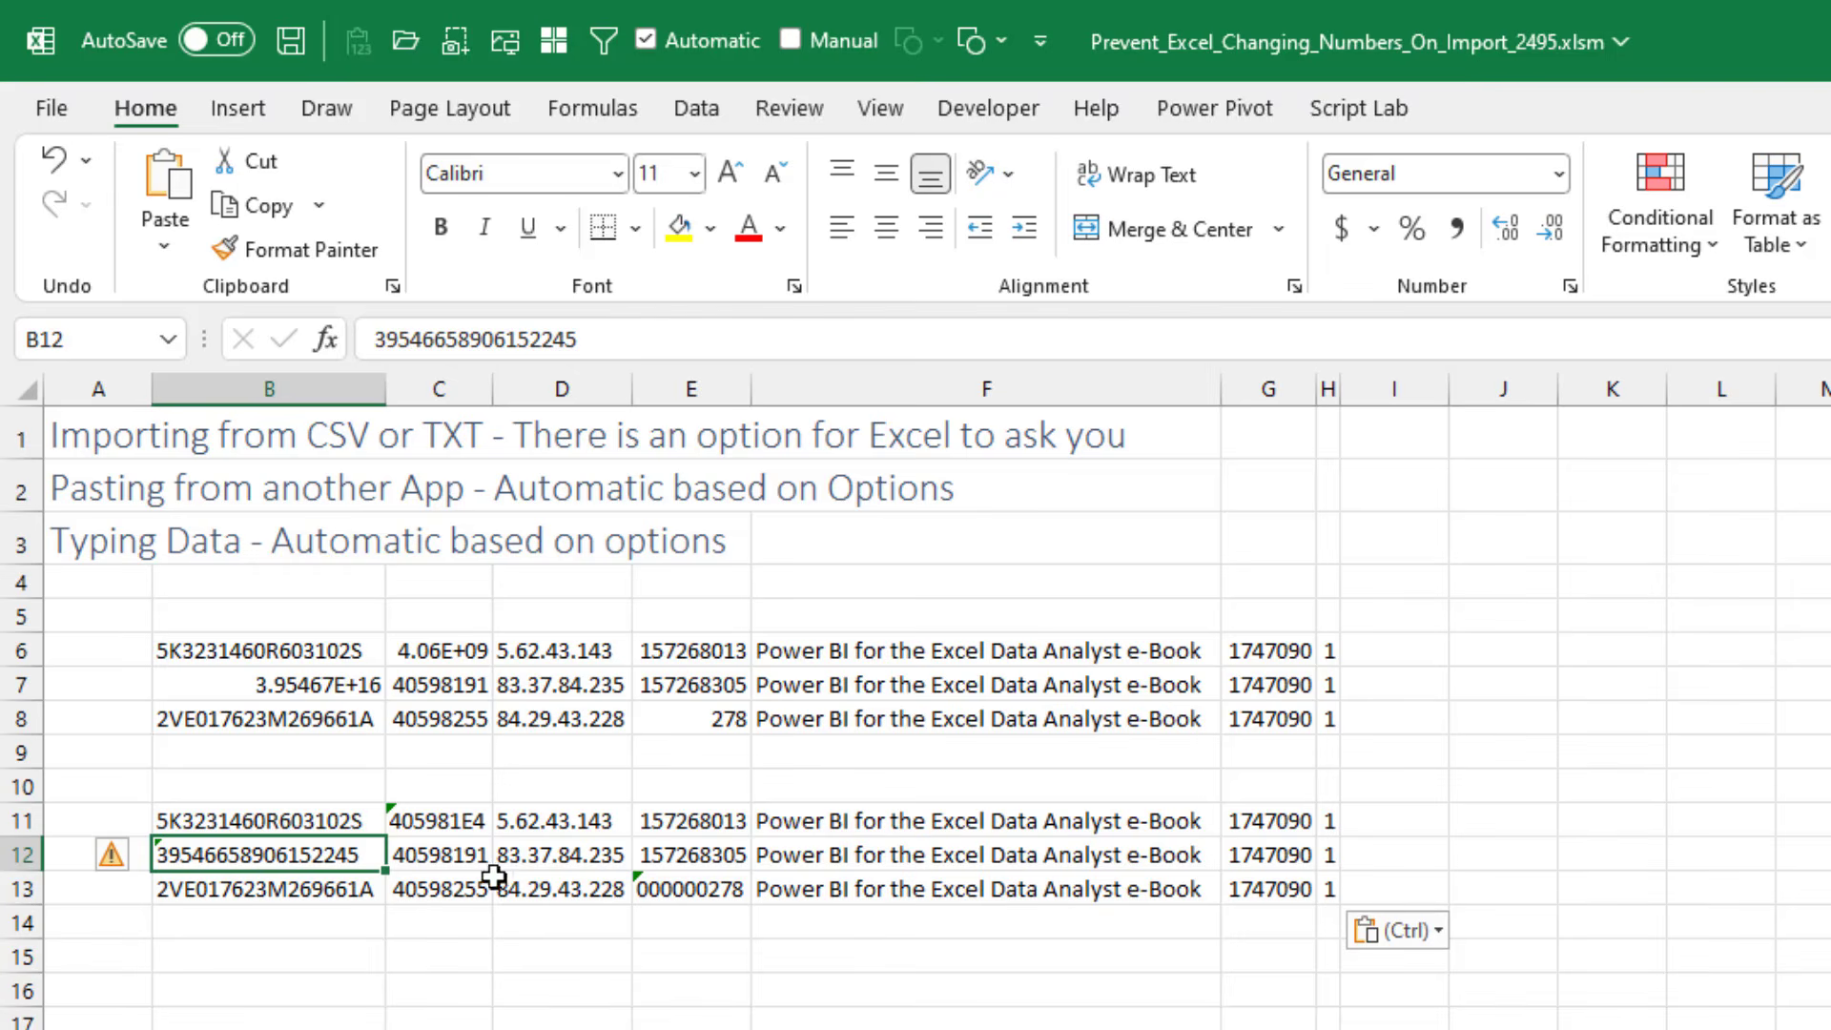
pyautogui.click(471, 824)
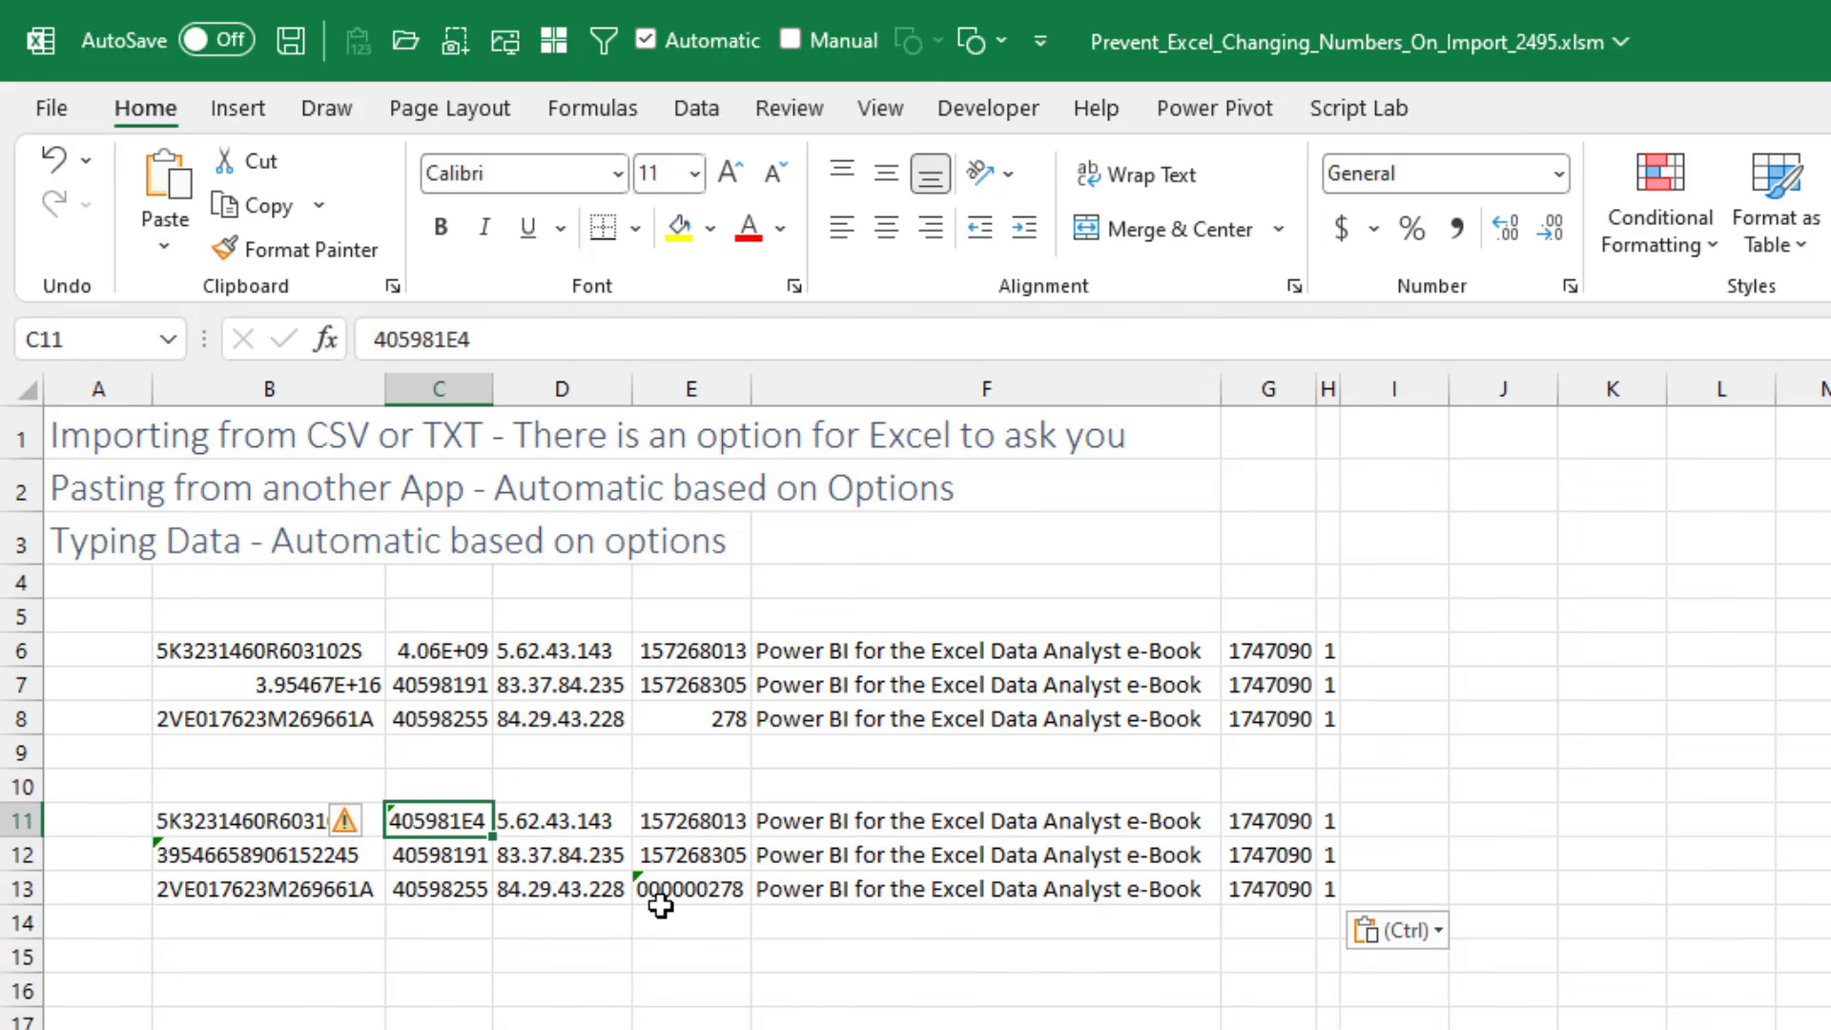
pyautogui.click(711, 925)
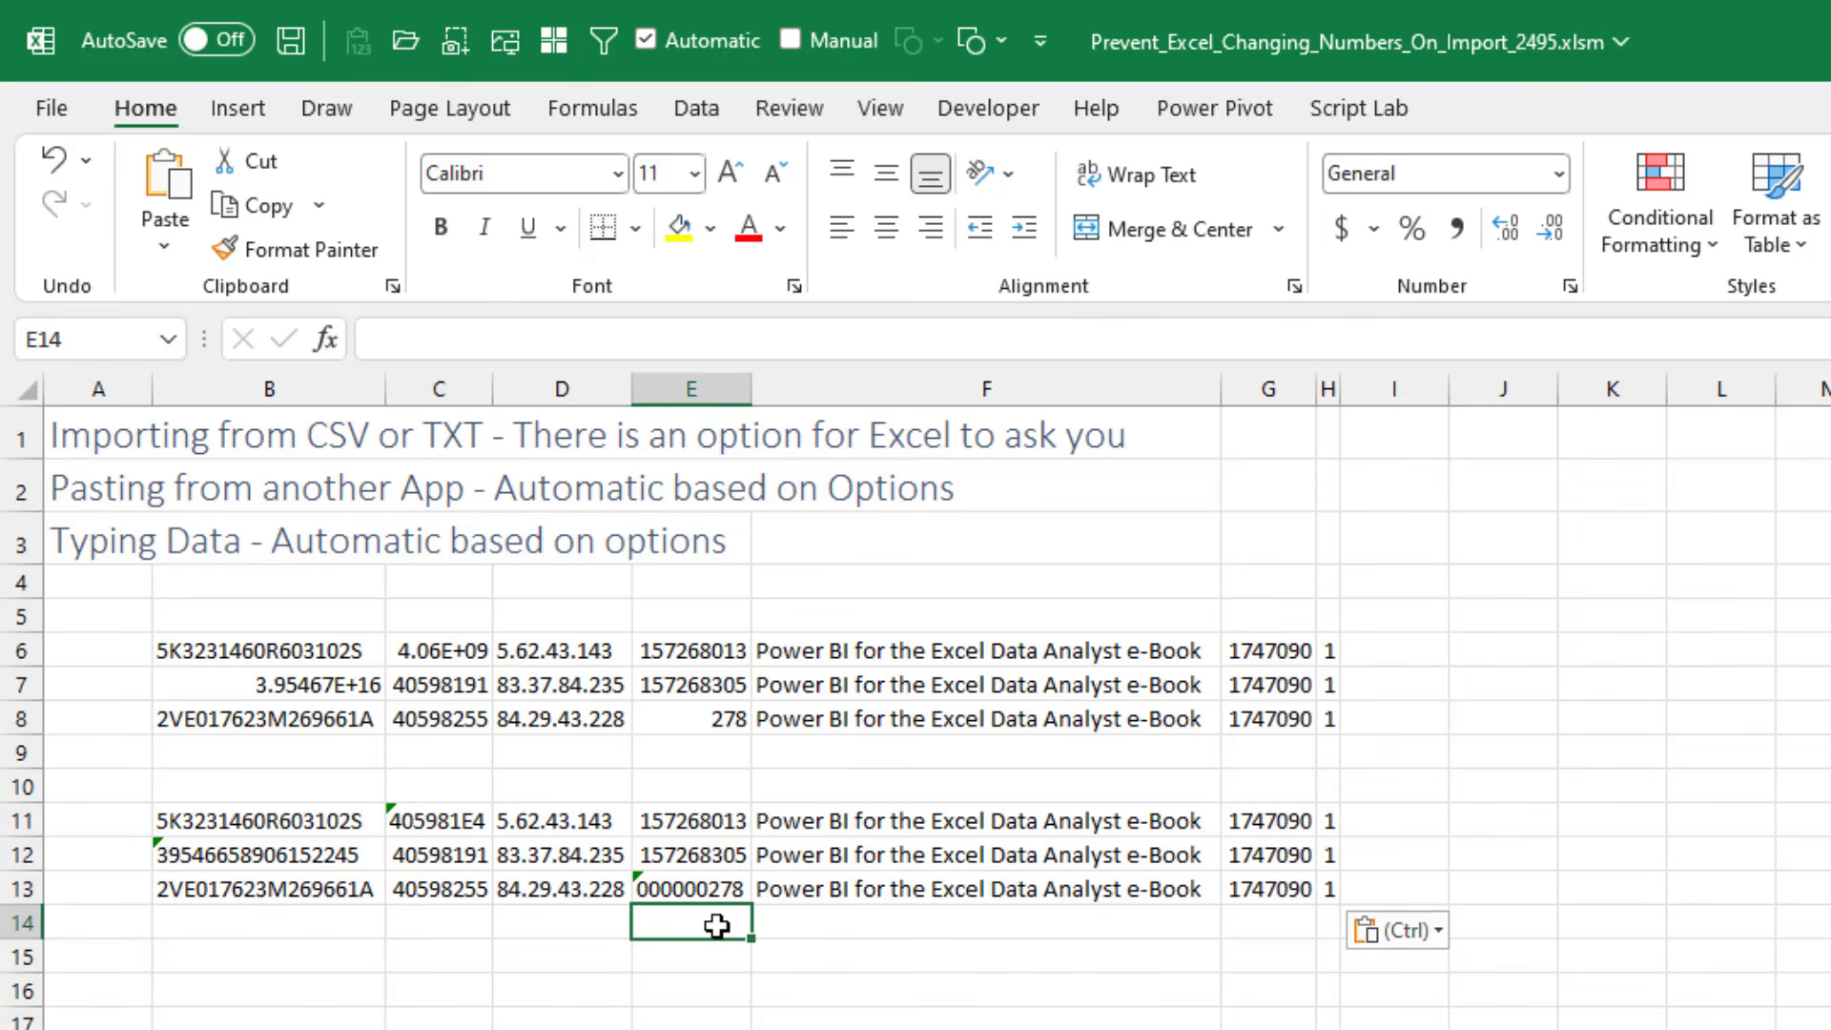
# Total E11:E13 with a SUM formula in E14 and copy that formula to E9 under the first pasted block
pyautogui.hotkey('alt', '=')
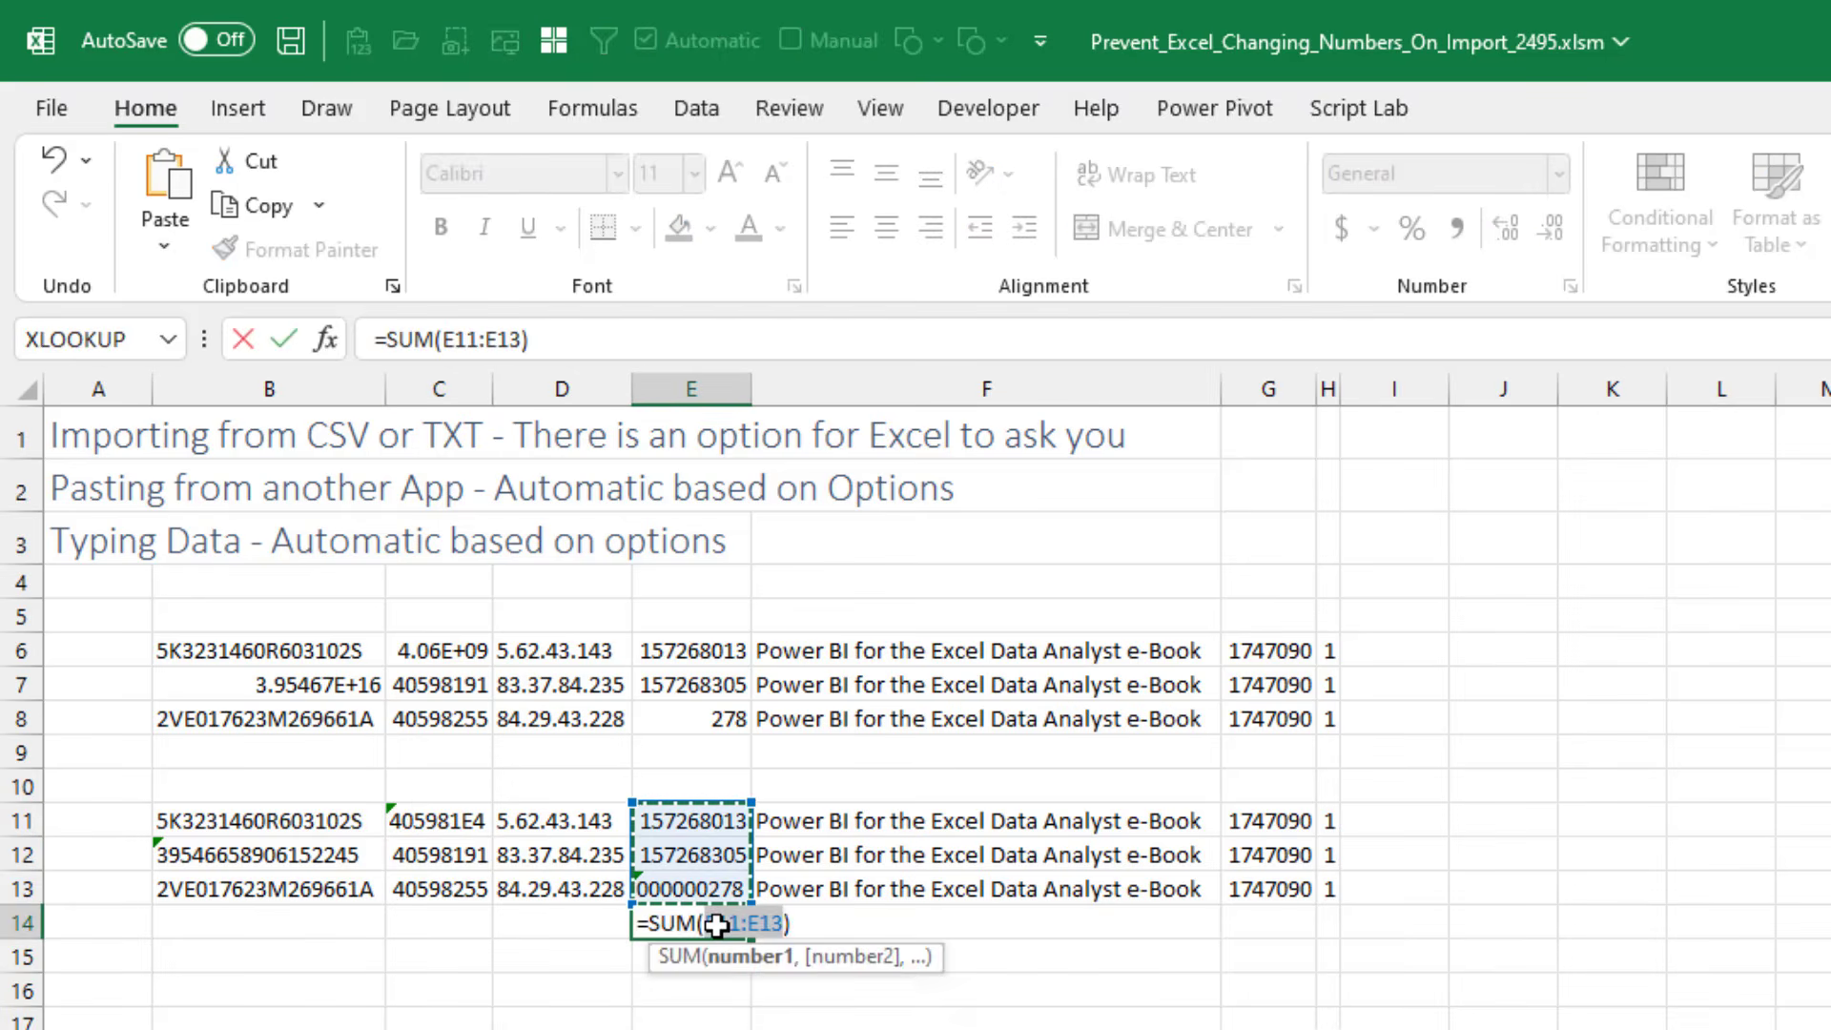
pyautogui.press('Return')
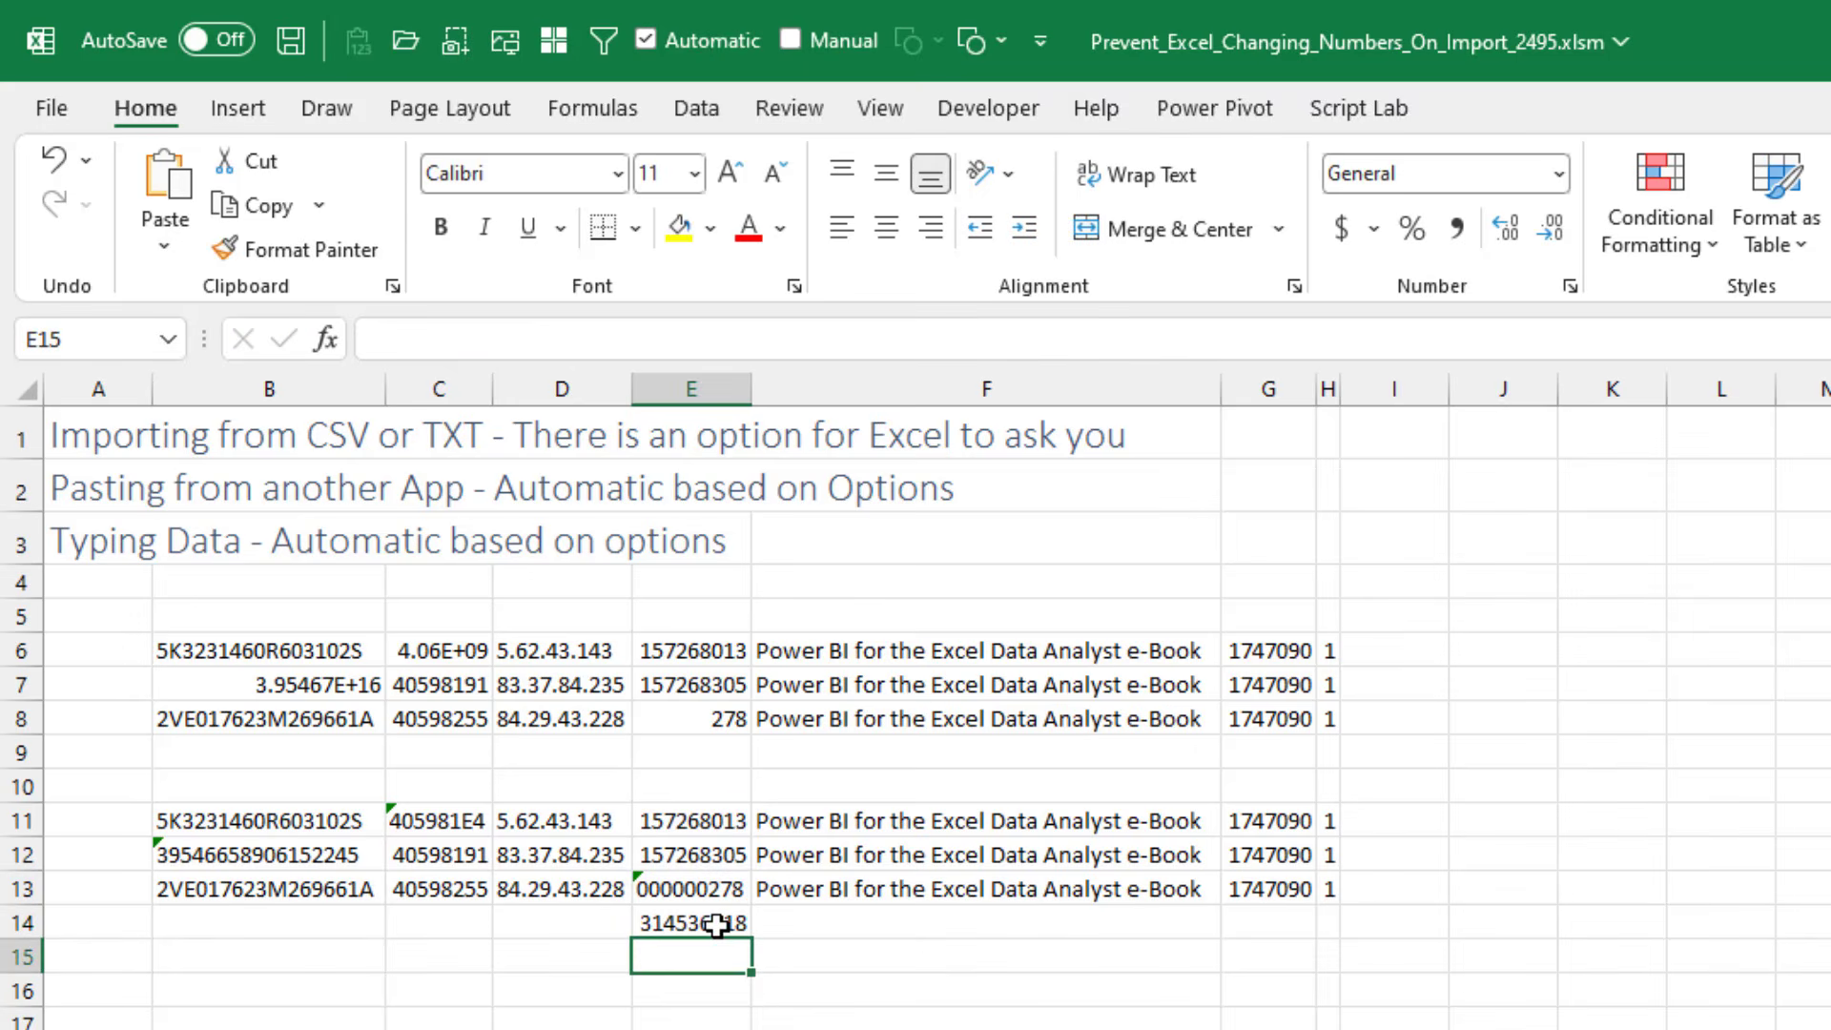
pyautogui.click(716, 924)
pyautogui.hotkey('ctrl', 'c')
pyautogui.press('Up')
pyautogui.press('Up')
pyautogui.press('Up')
pyautogui.press('Up')
pyautogui.press('Up')
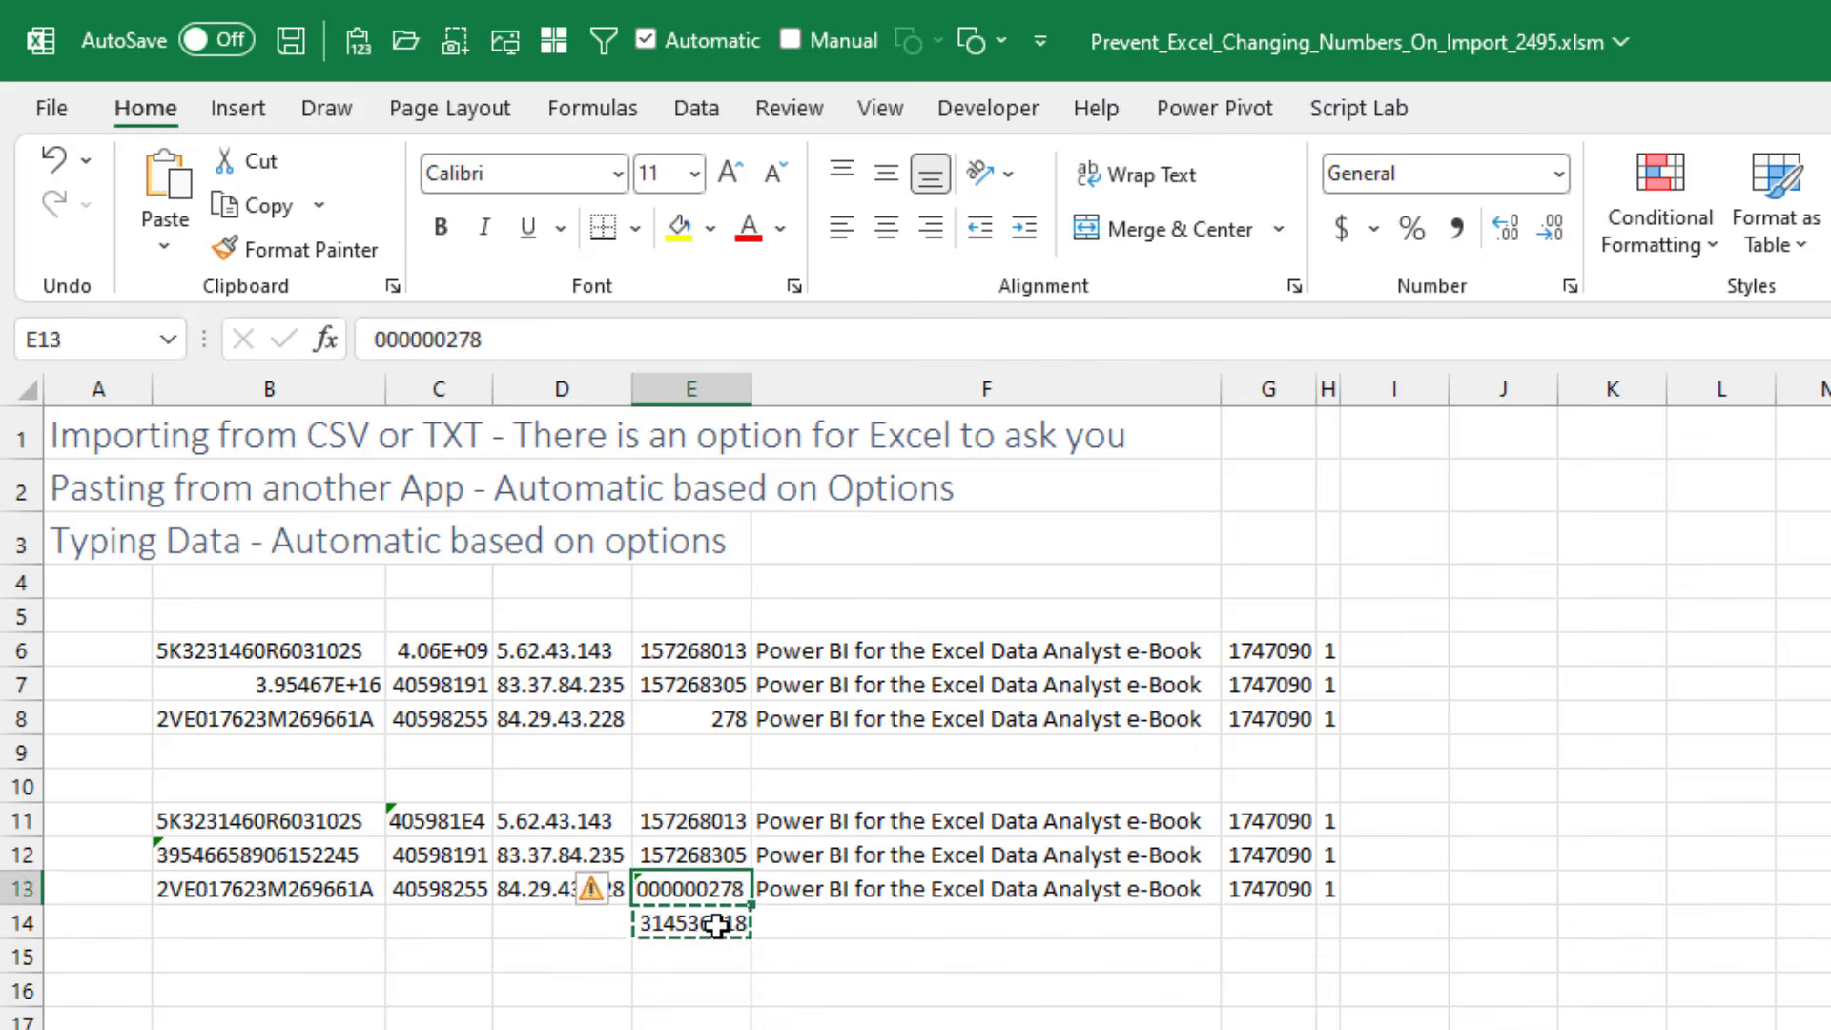
pyautogui.hotkey('ctrl', 'v')
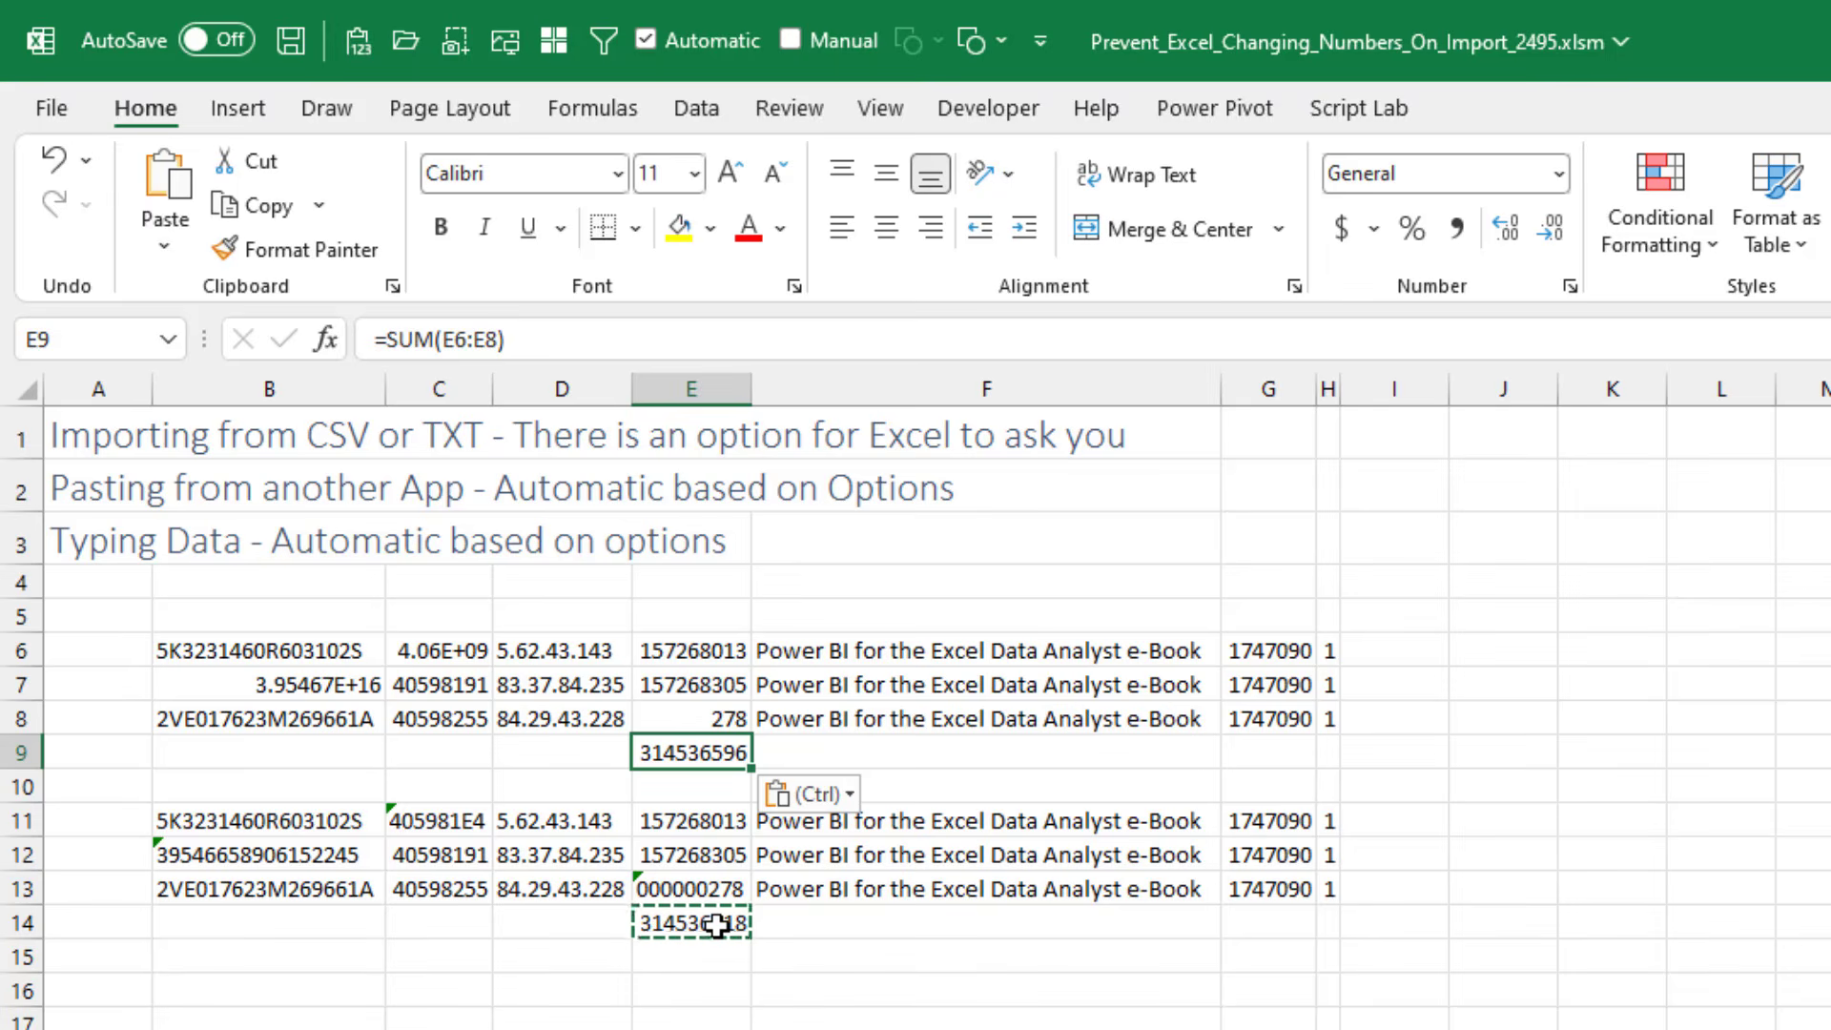
pyautogui.press('Escape')
pyautogui.press('Escape')
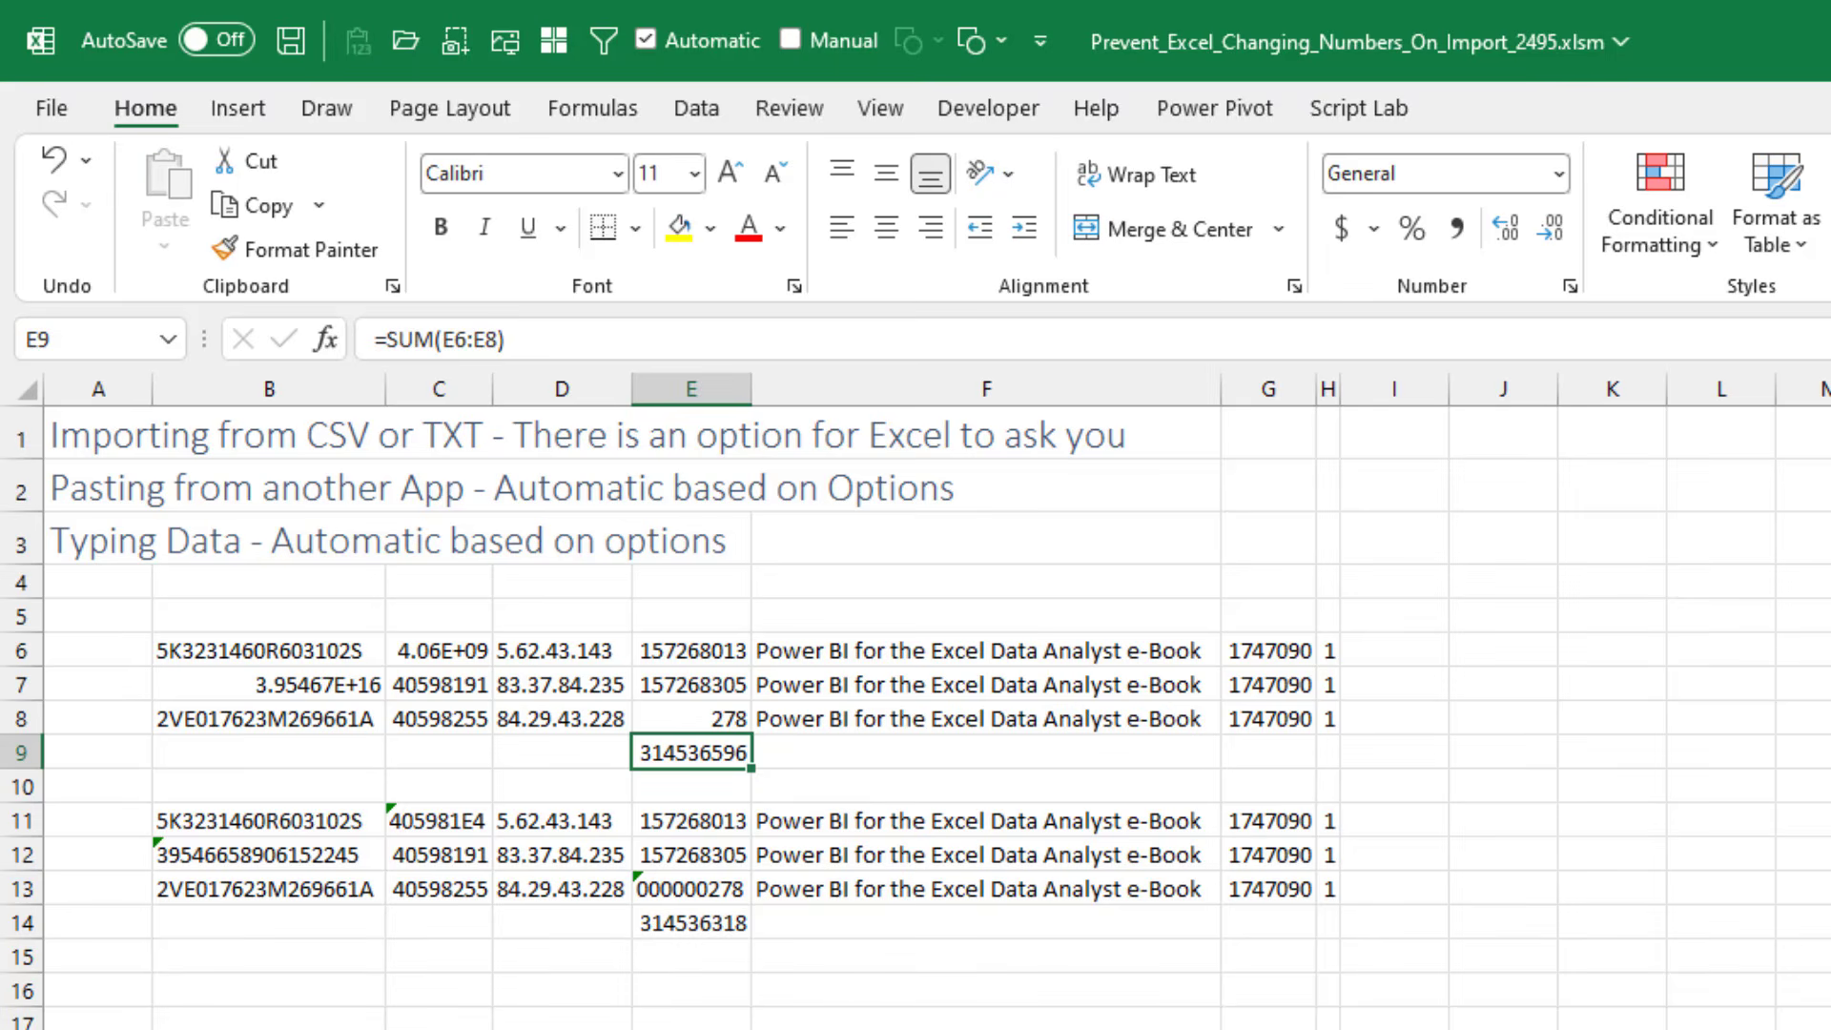
# Select B18 and turn all default data conversions for entering, pasting or loading text back on in the advanced Excel options
pyautogui.click(269, 1028)
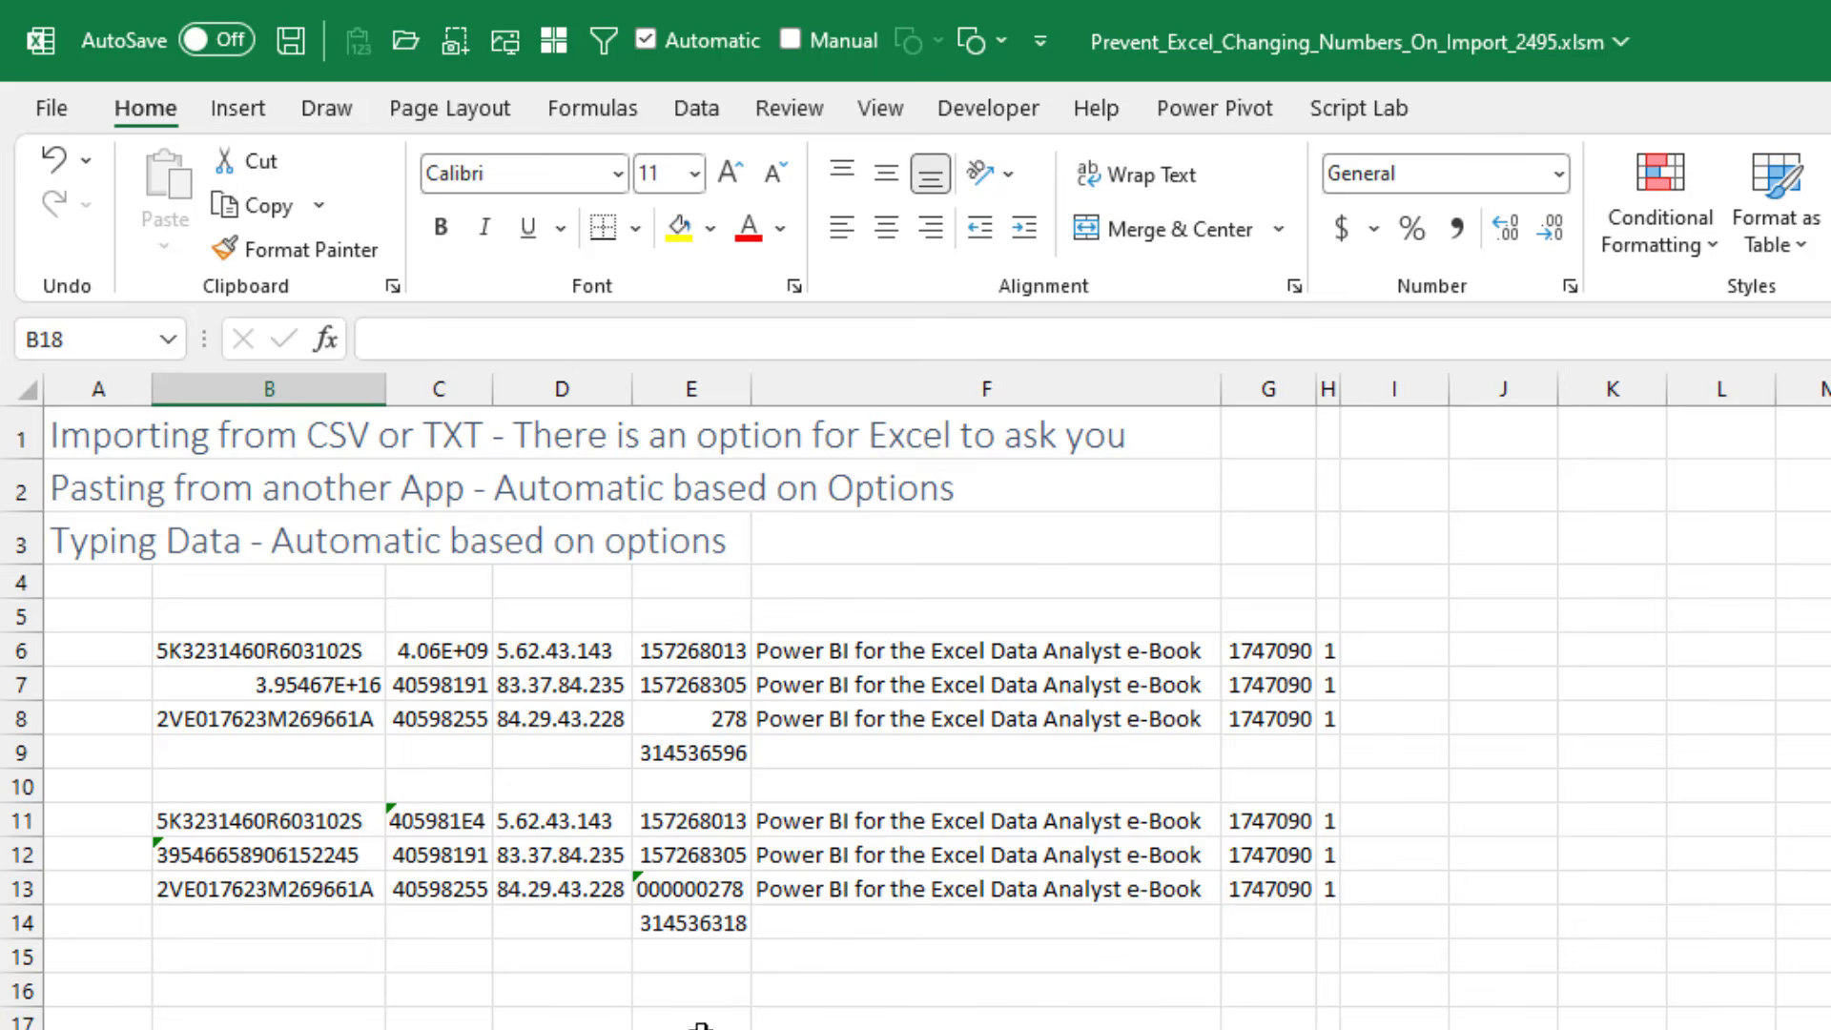
pyautogui.click(43, 109)
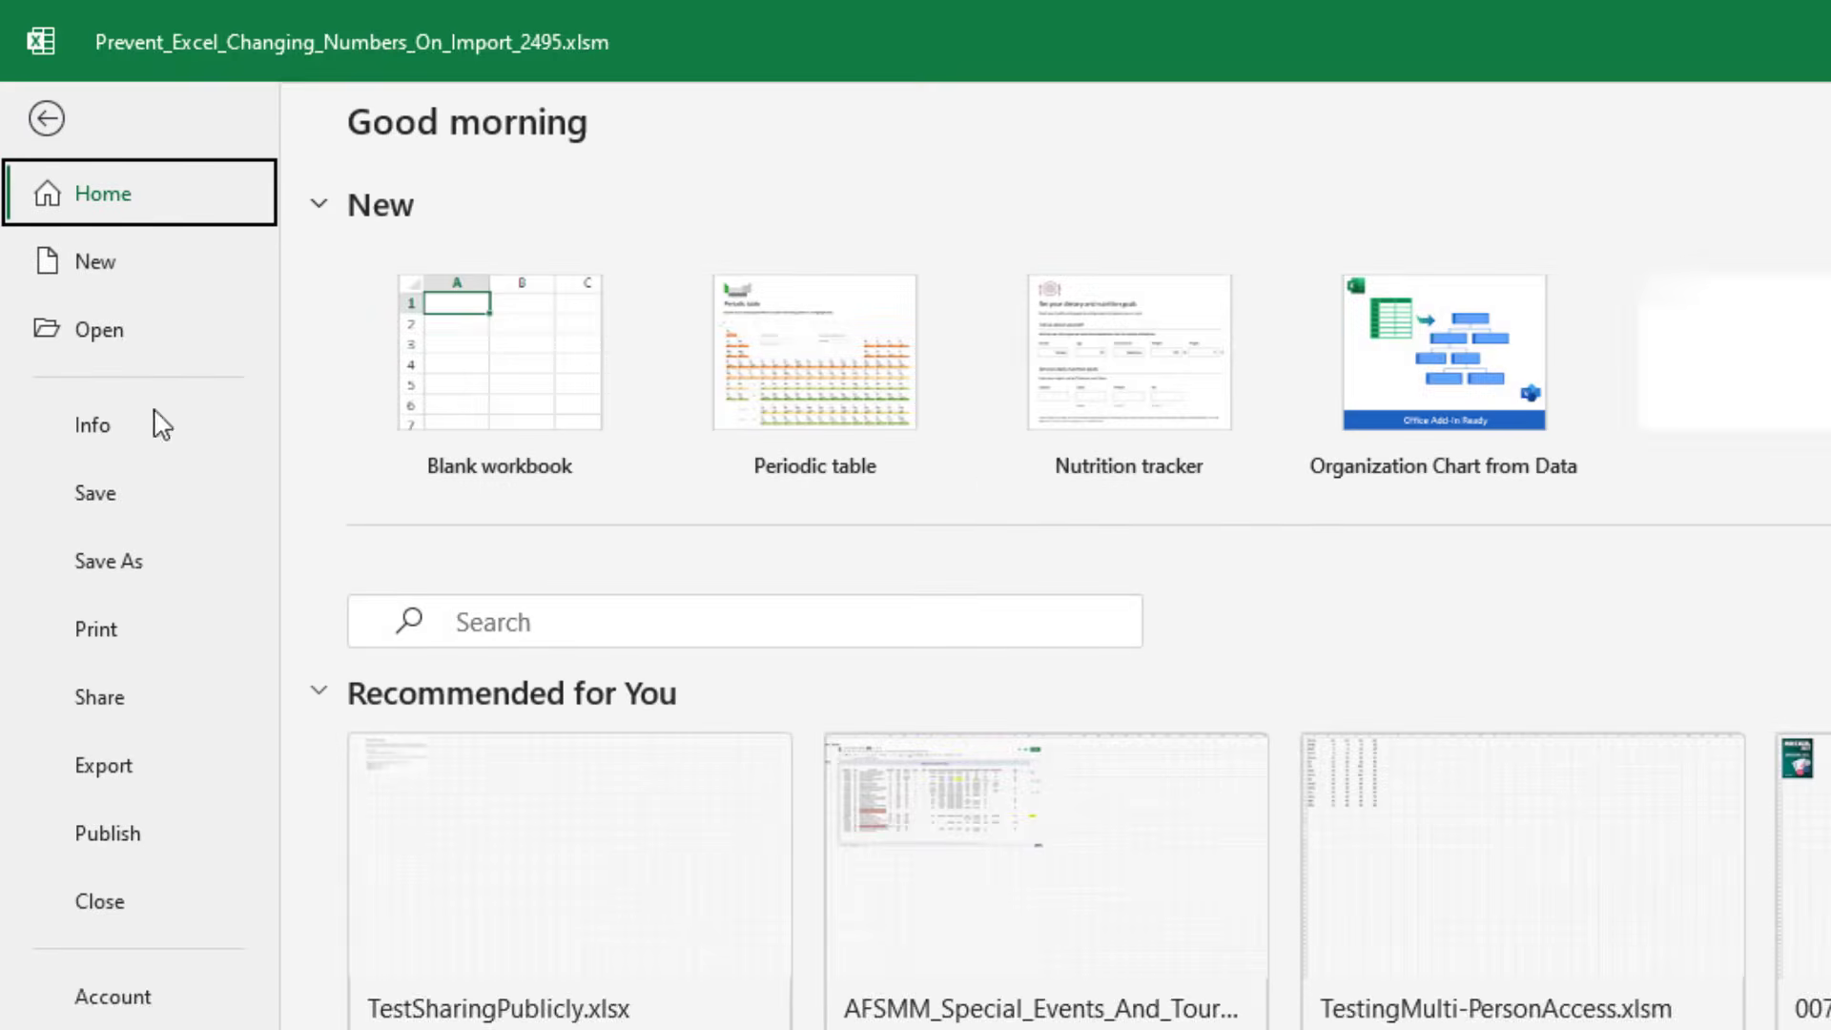
pyautogui.click(126, 1029)
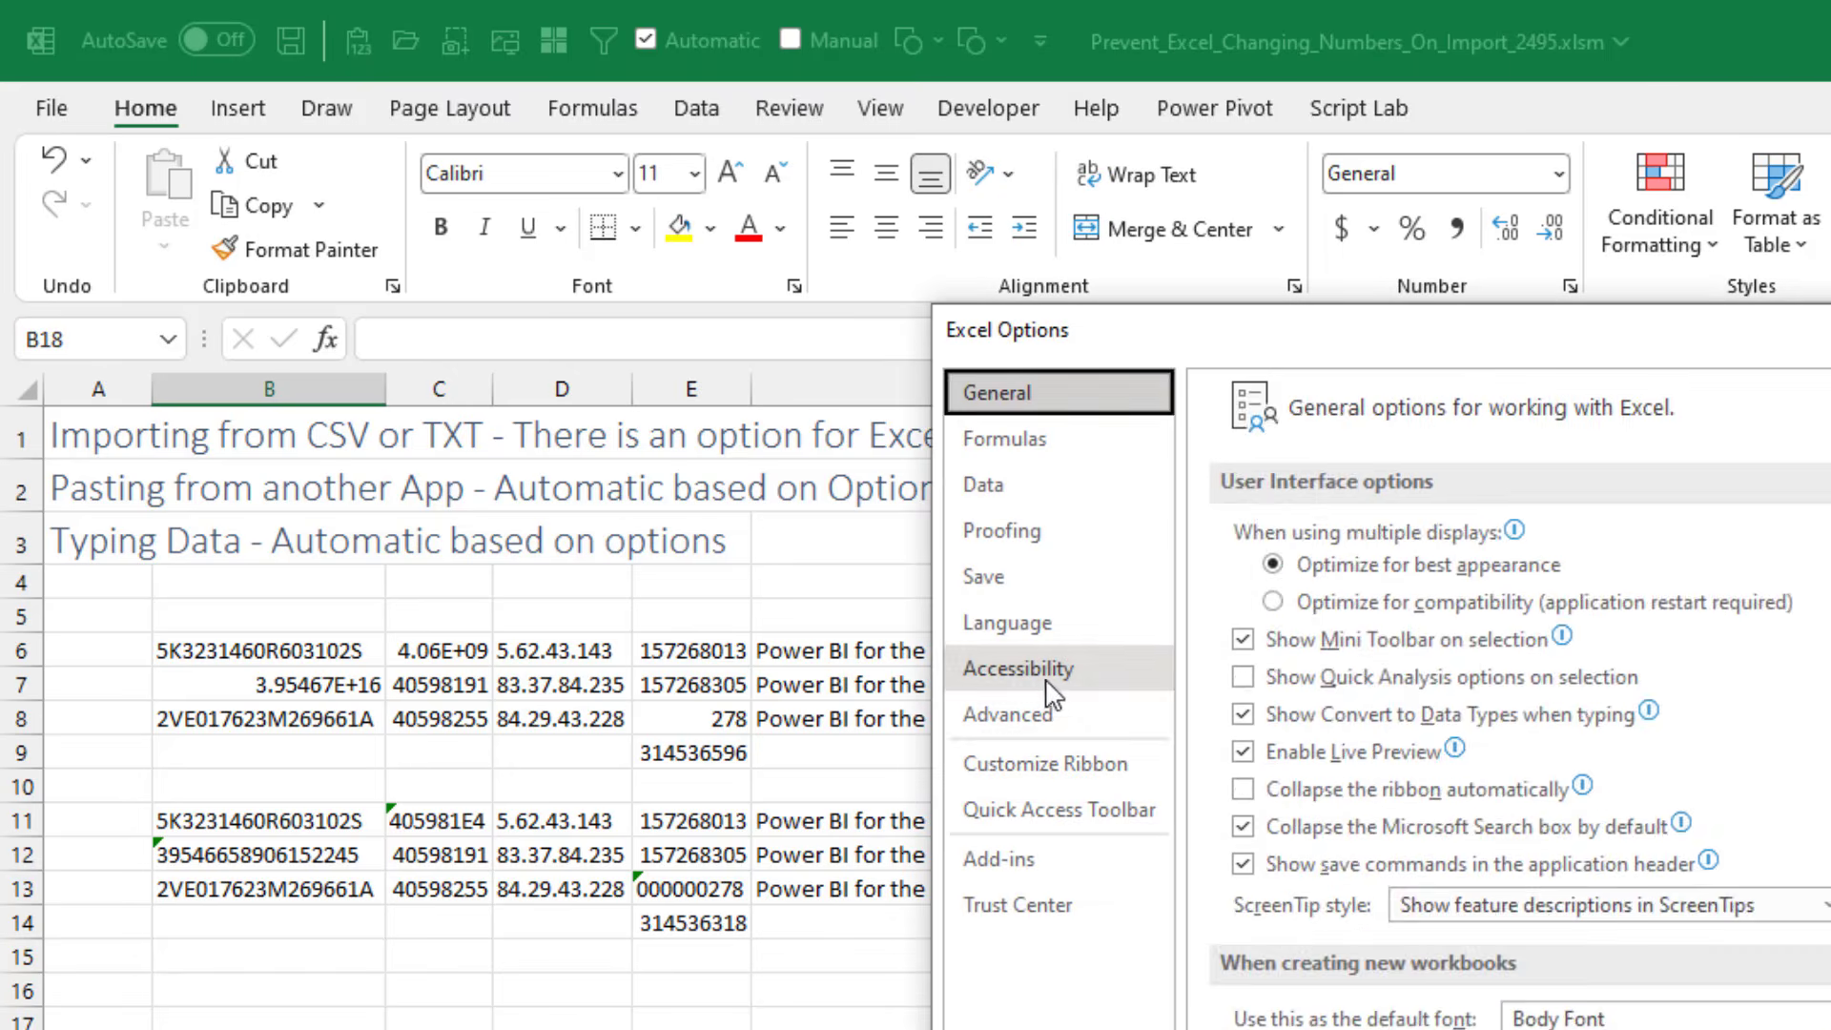
pyautogui.click(1011, 713)
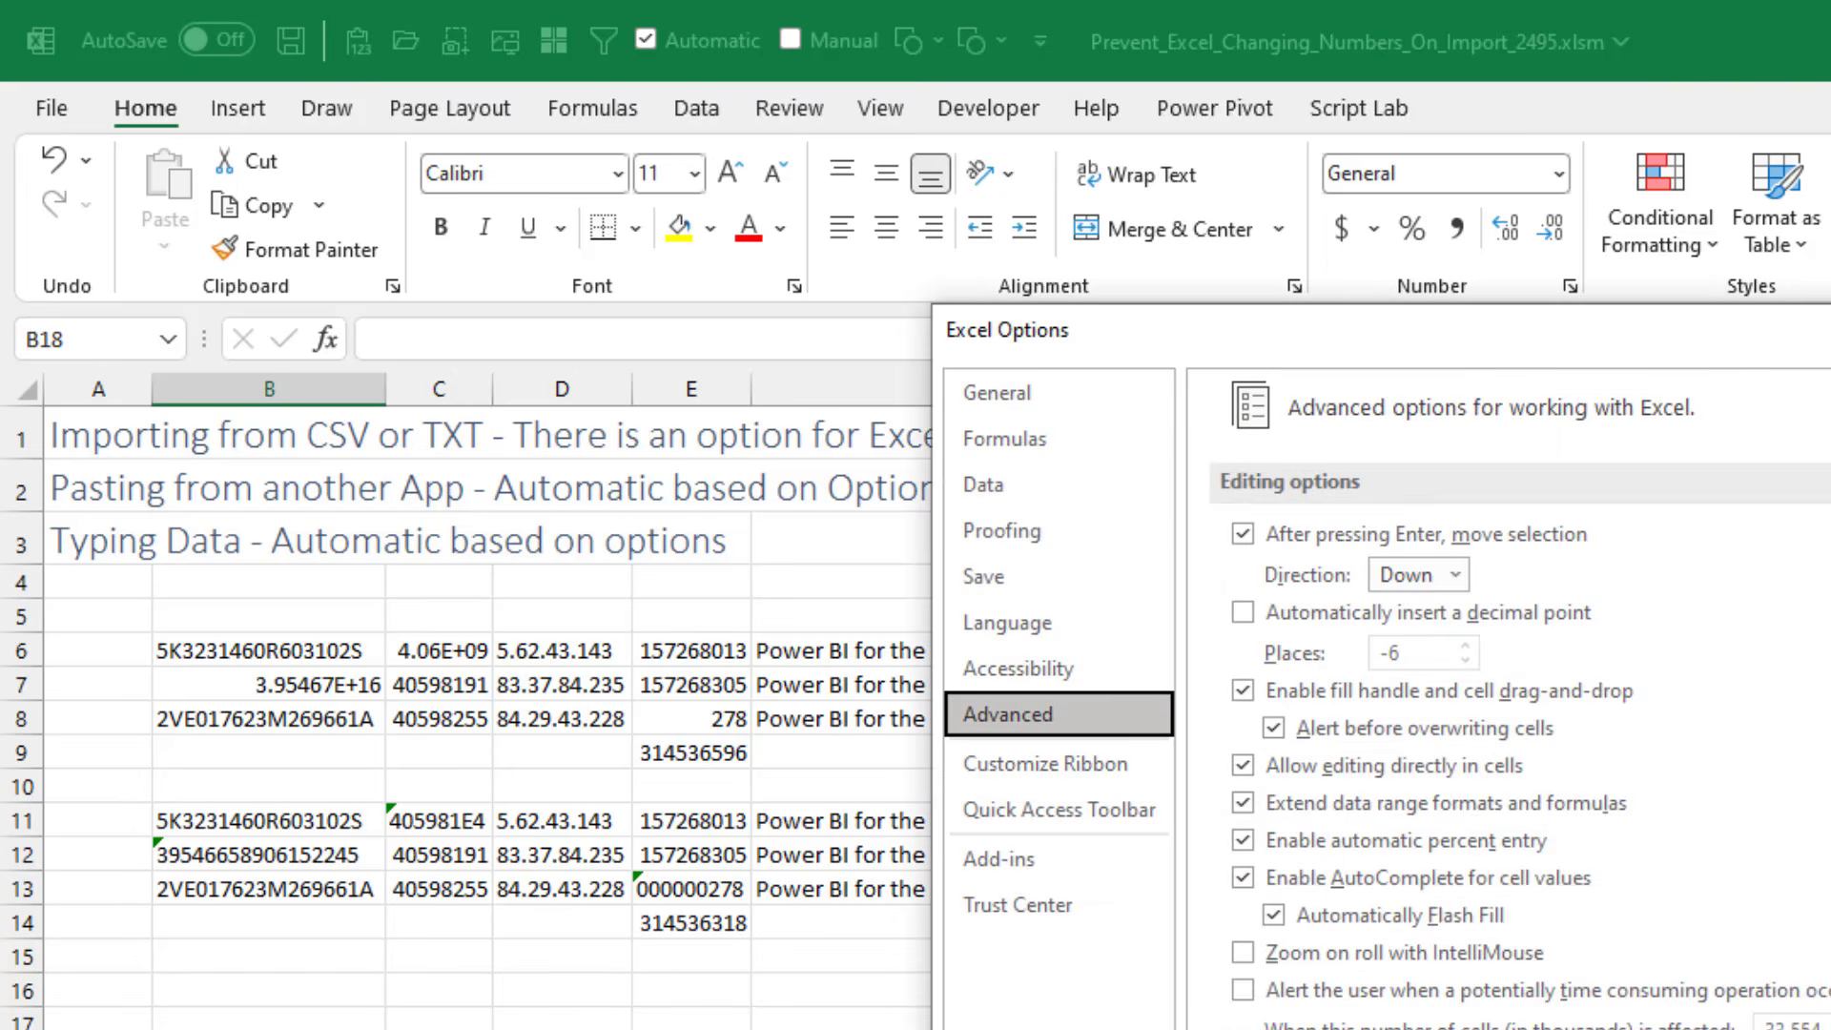
pyautogui.scroll(-10, 1525, 725)
pyautogui.click(1248, 701)
pyautogui.click(1764, 1029)
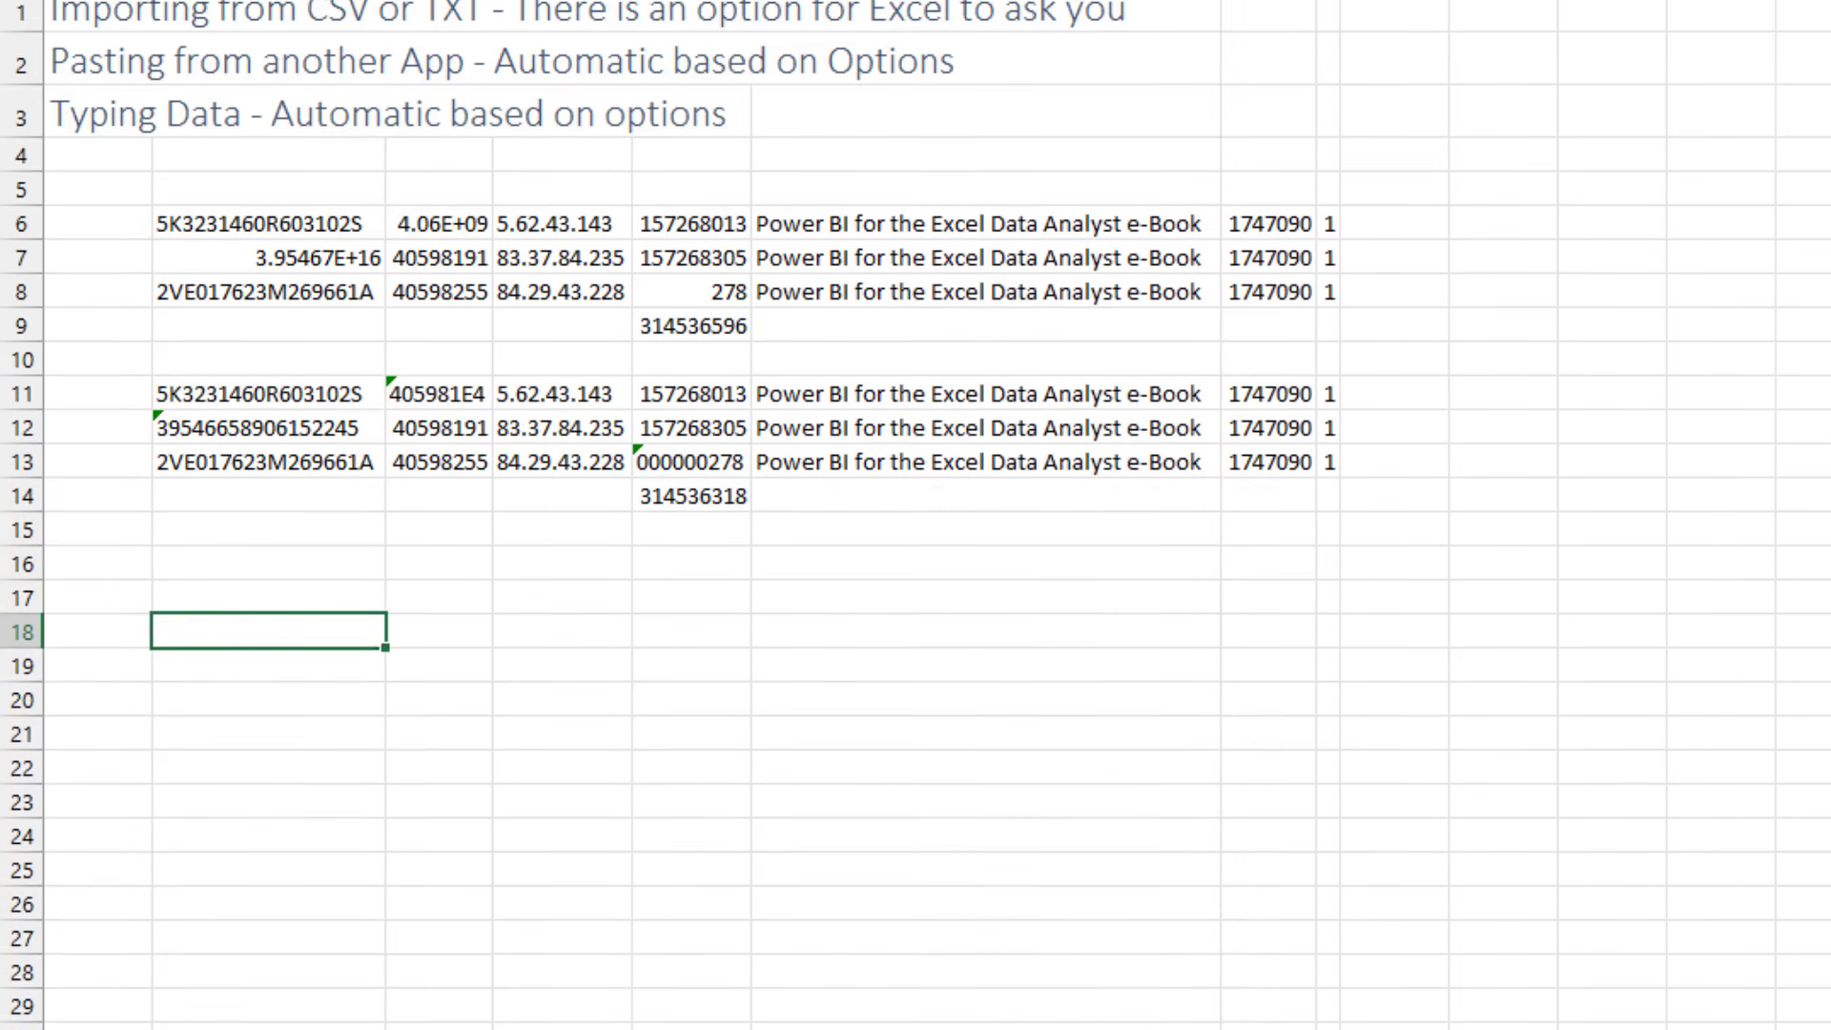
pyautogui.write('000054')
pyautogui.press('Return')
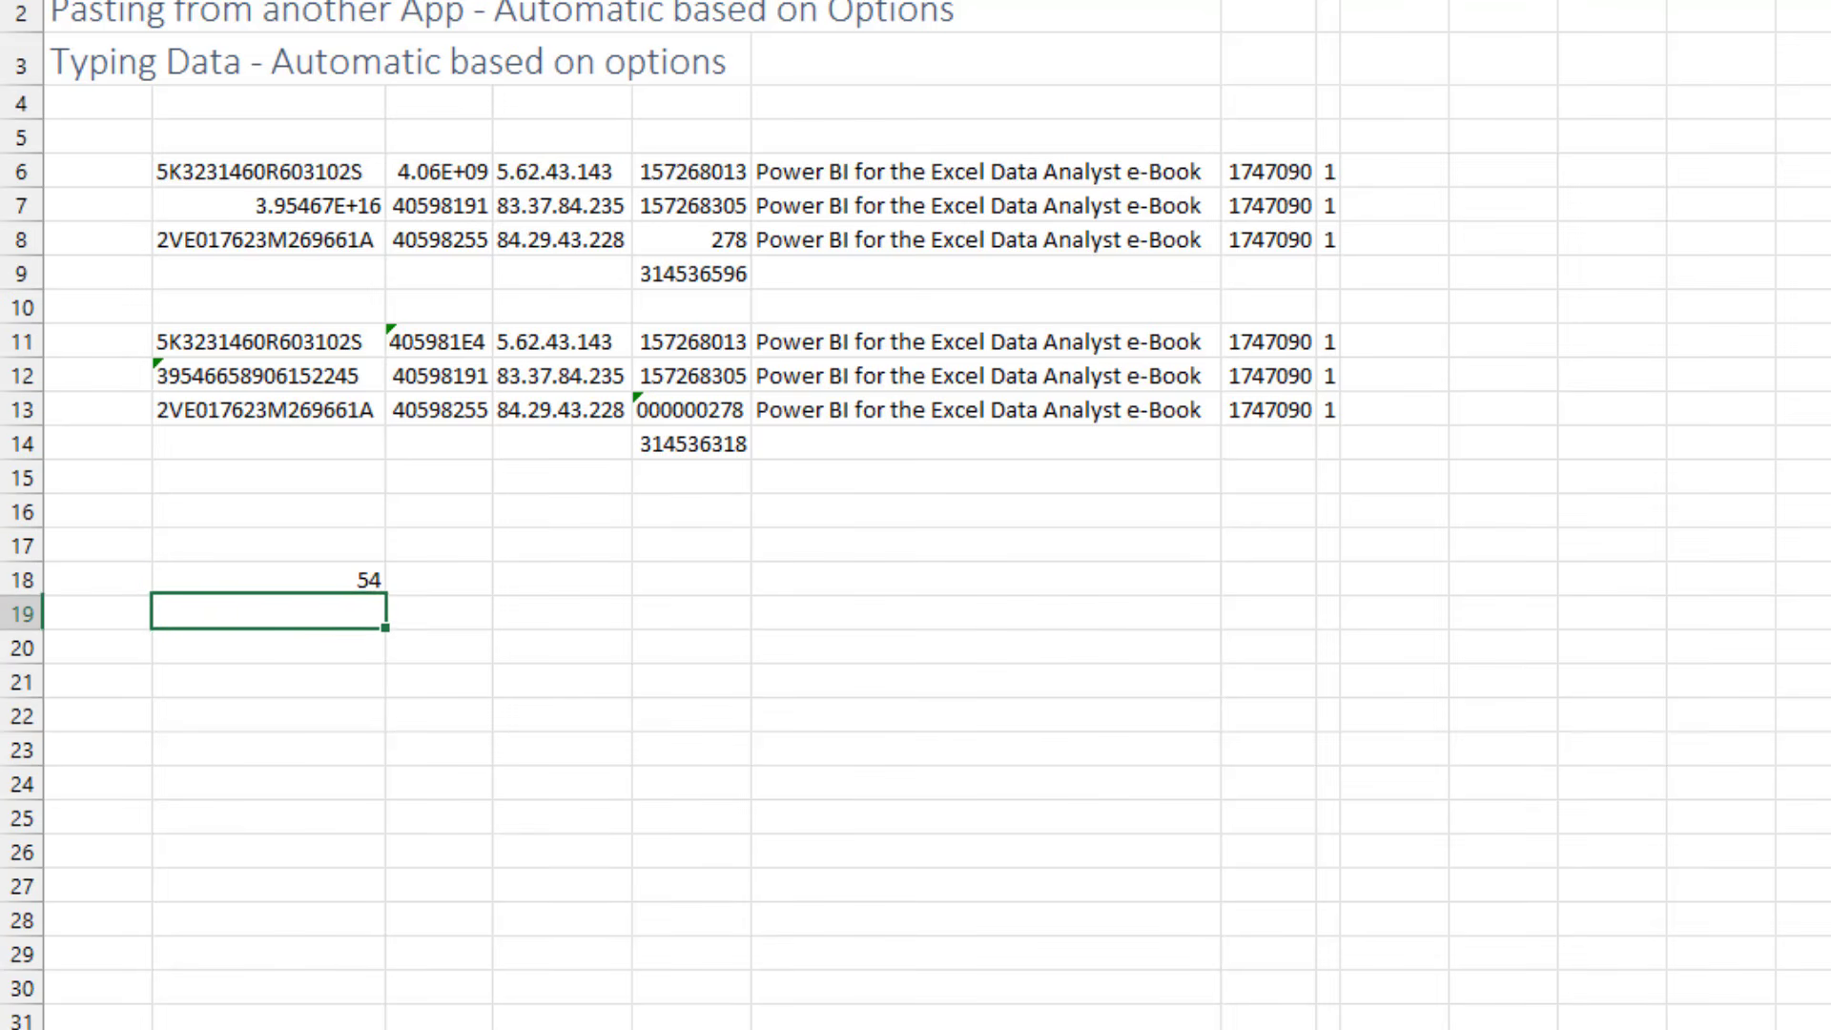
pyautogui.write('123E')
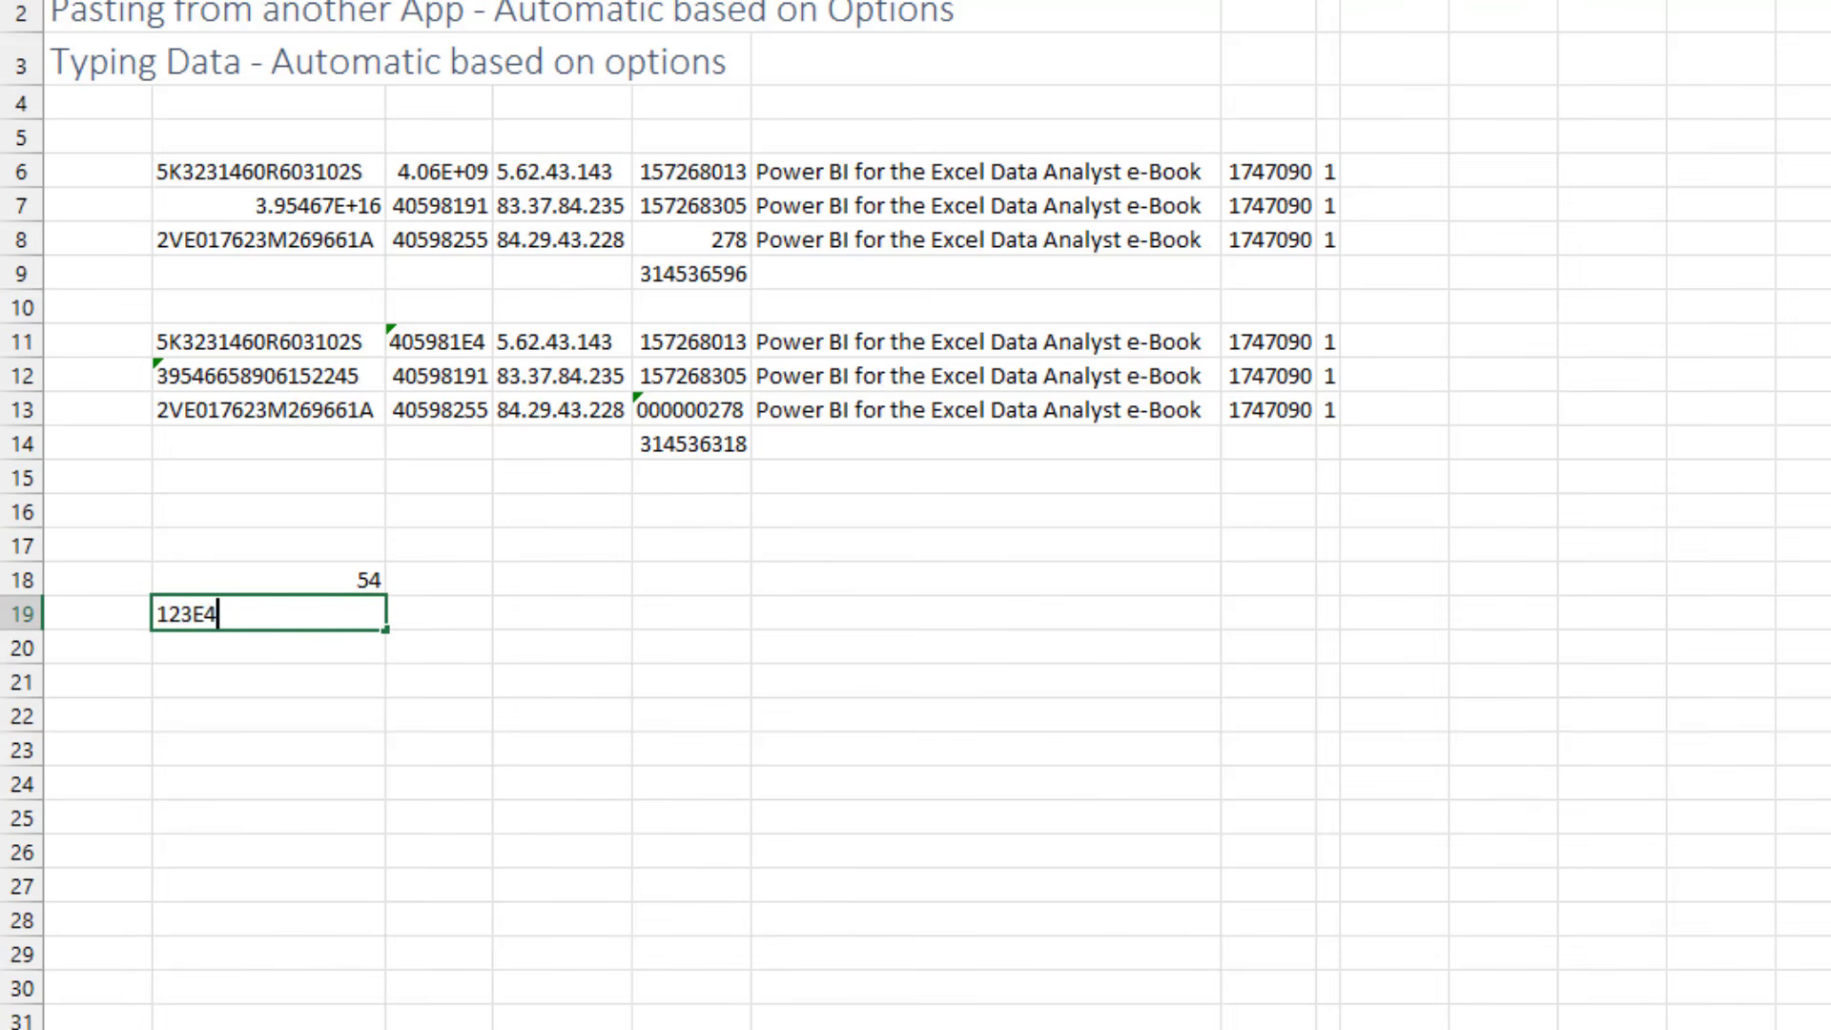
pyautogui.write('4')
pyautogui.press('Return')
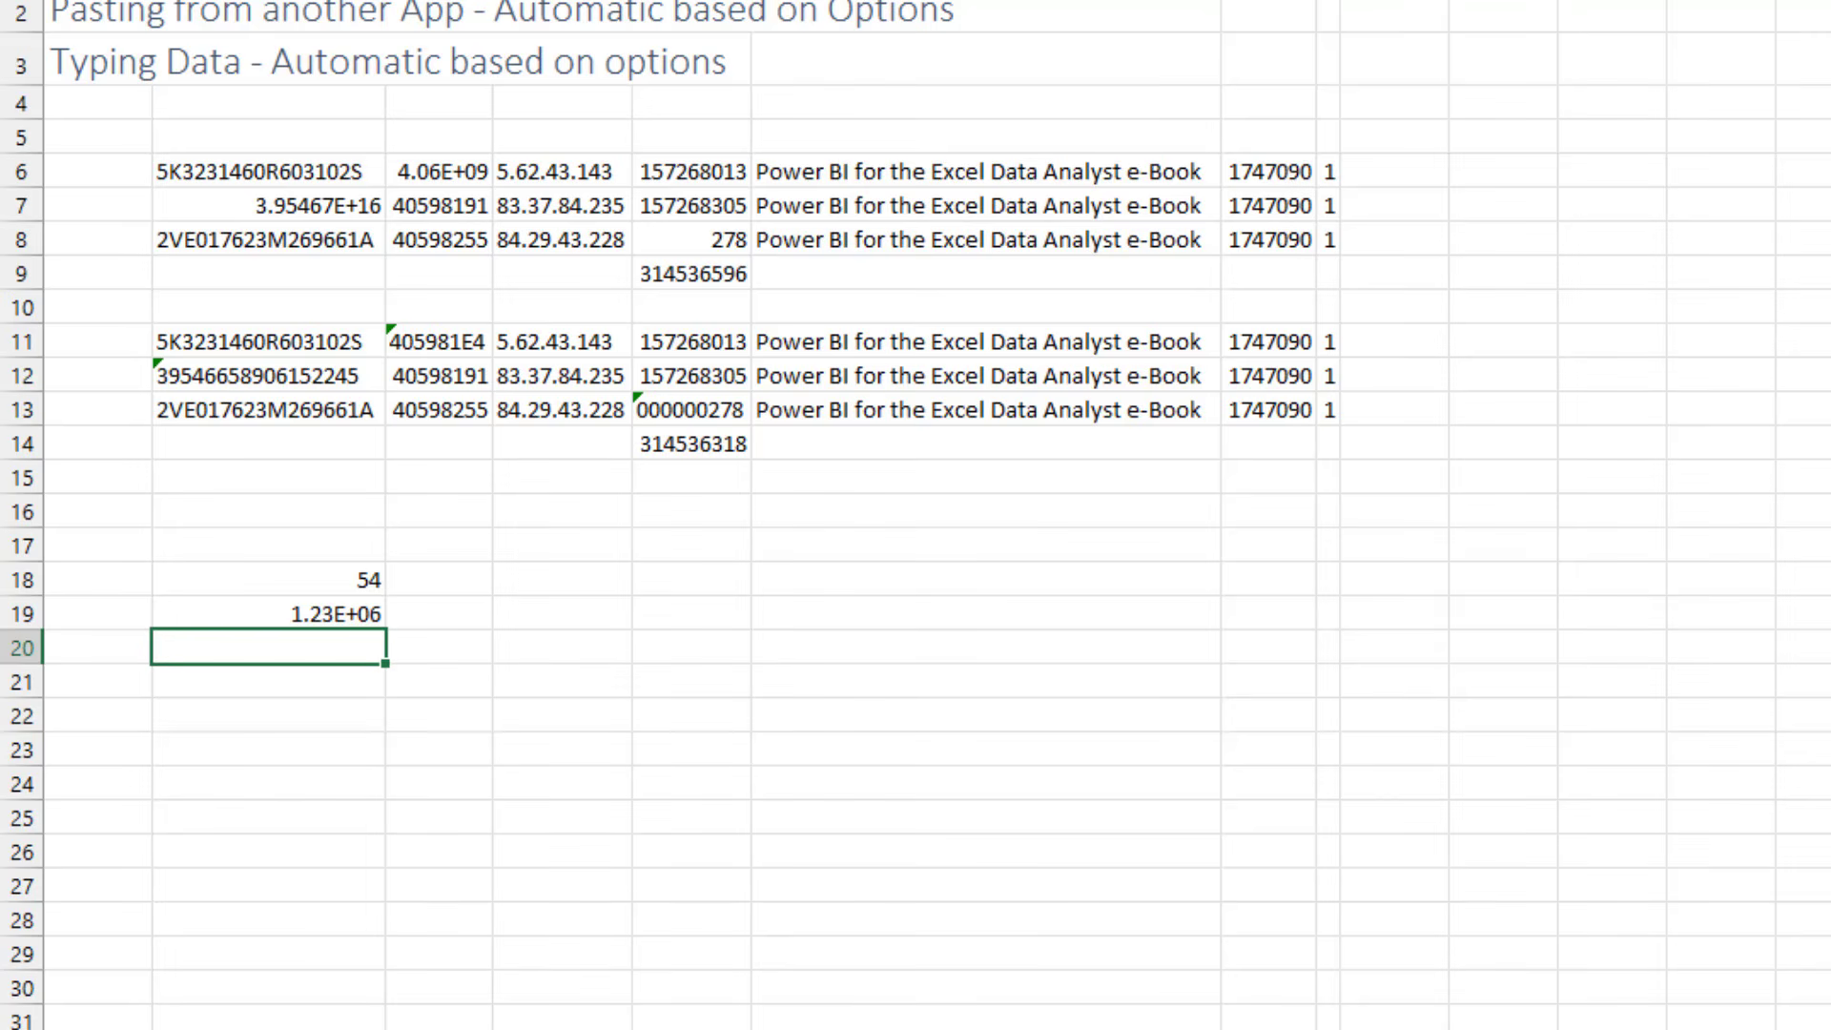
pyautogui.write('123E4')
pyautogui.press('Return')
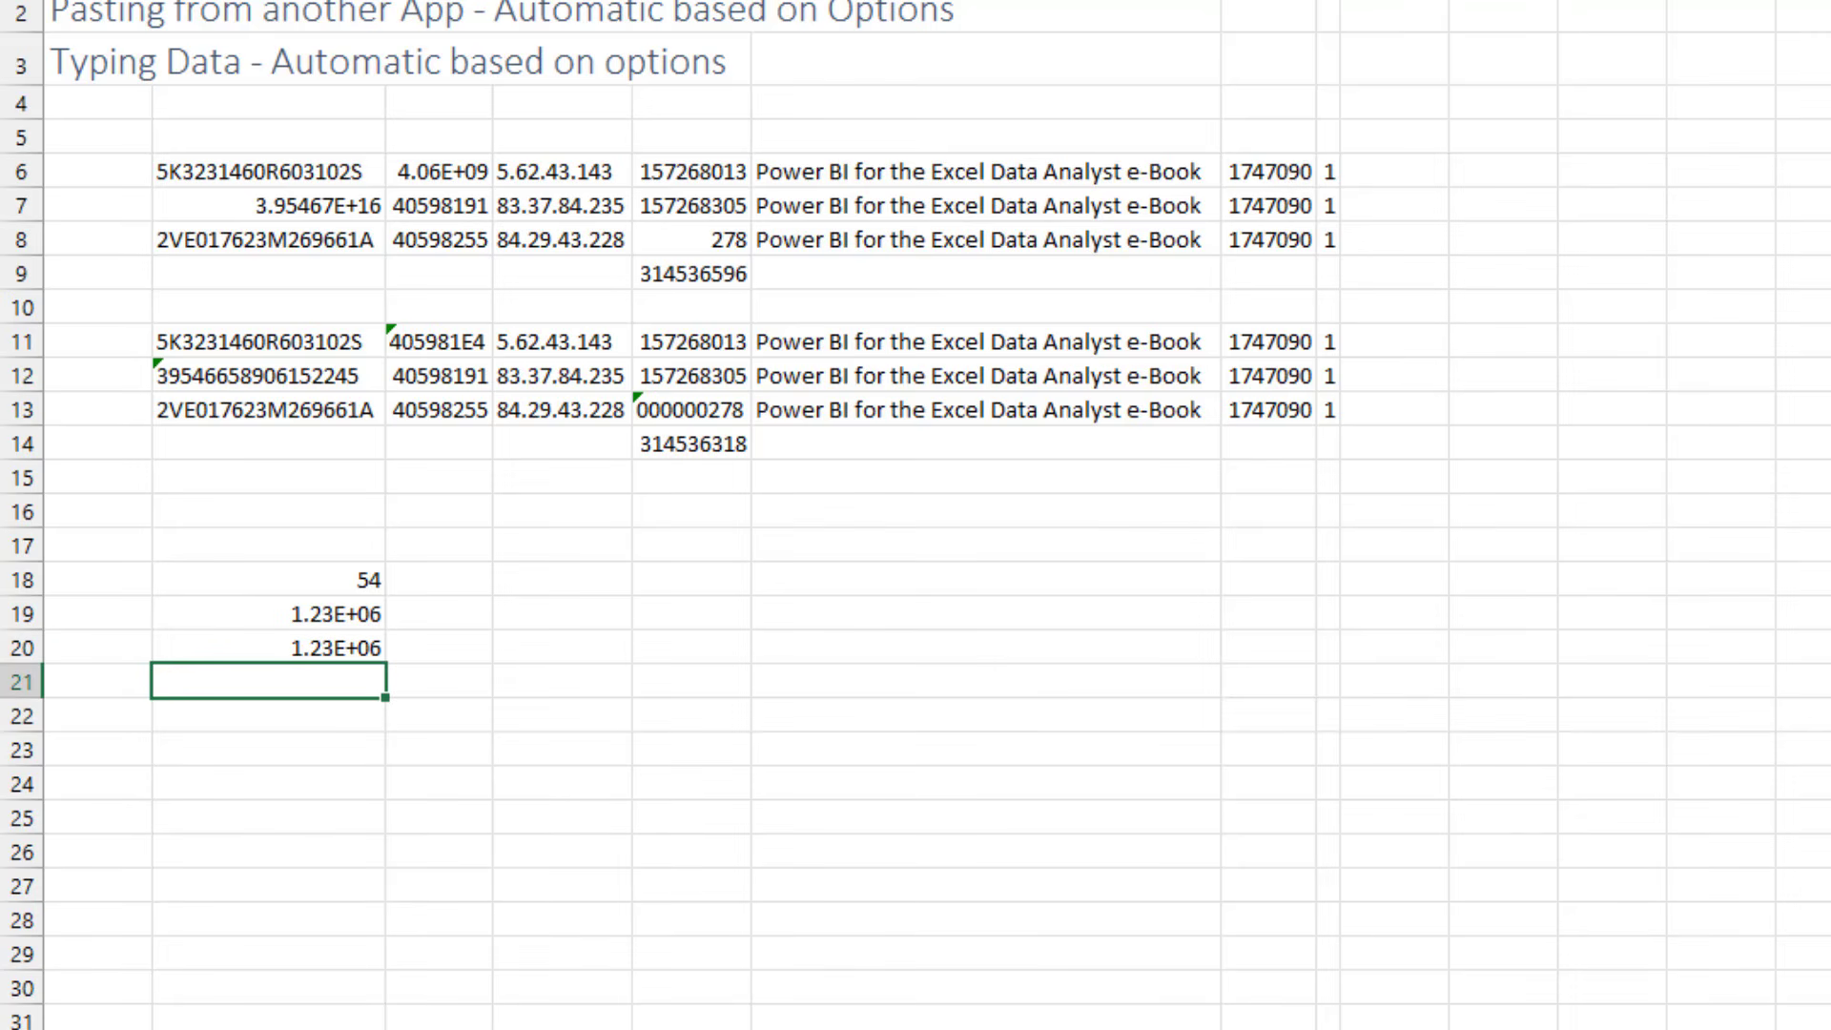
pyautogui.write('123456789012345678')
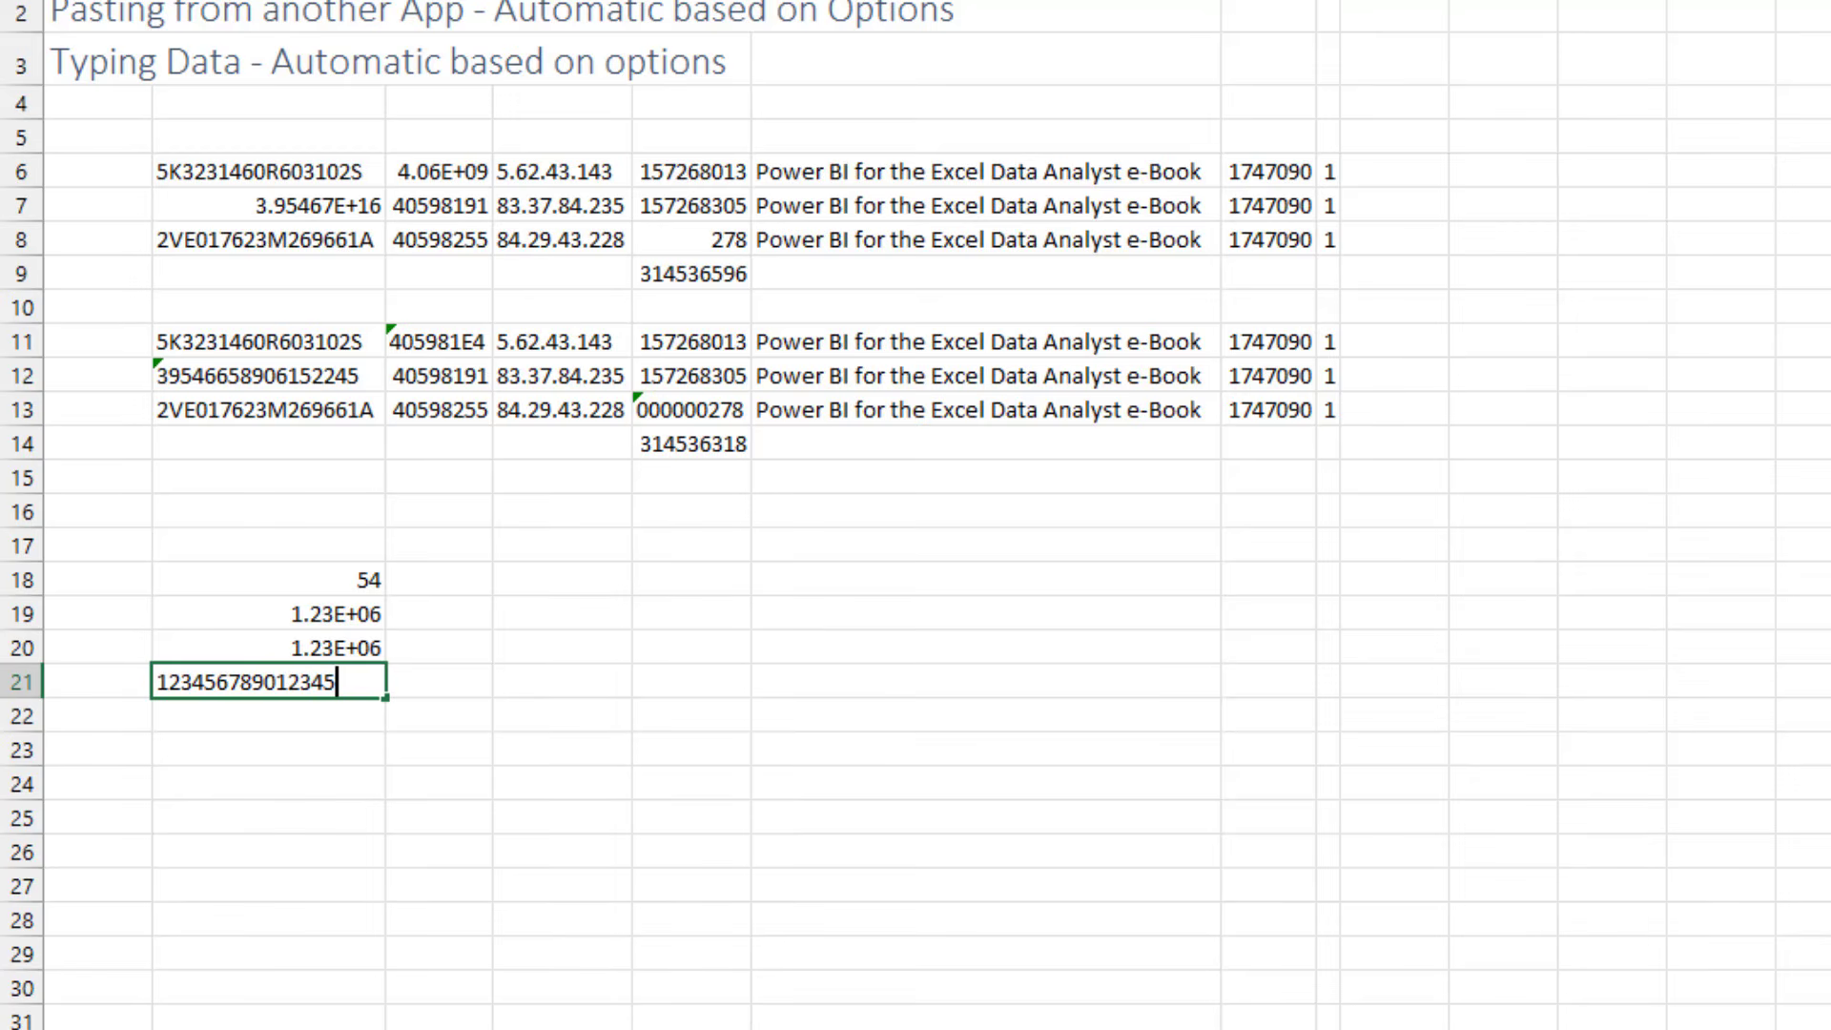
pyautogui.write('9')
pyautogui.hotkey('ctrl', 'Return')
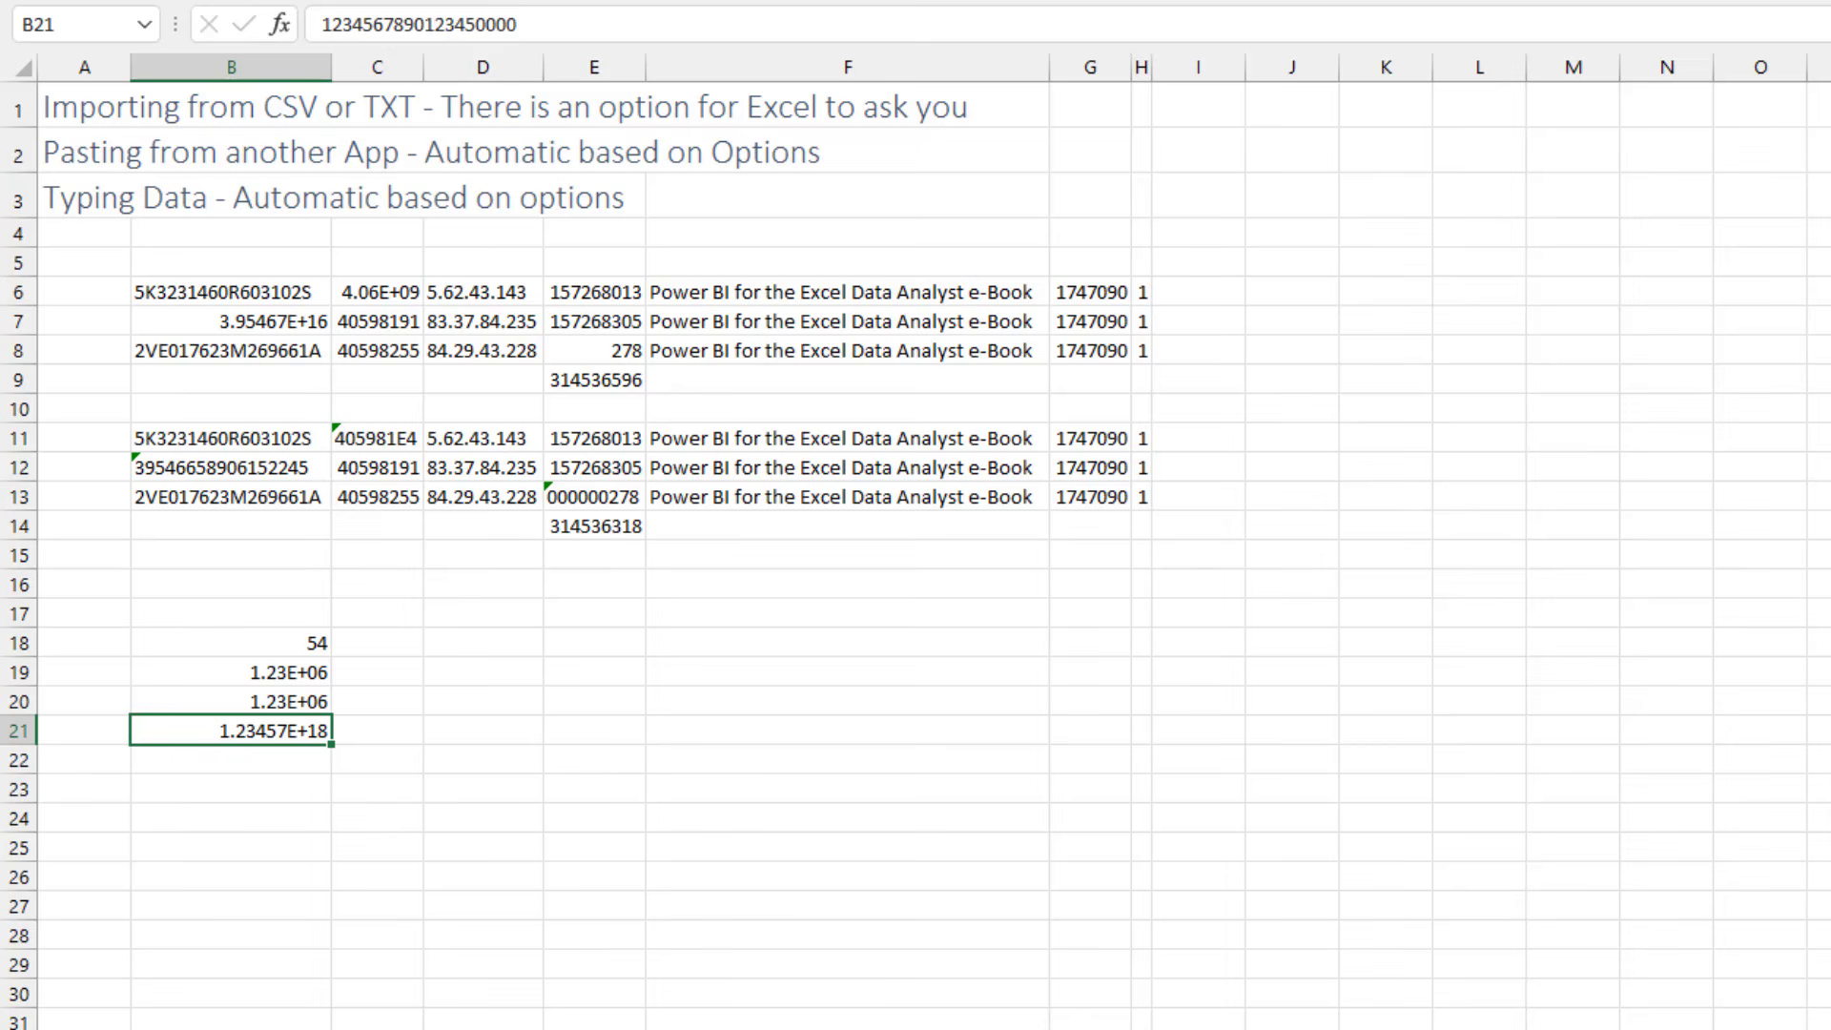
# Turn off all default data conversions for entering, pasting or loading text in the advanced Excel options
pyautogui.click(38, 2)
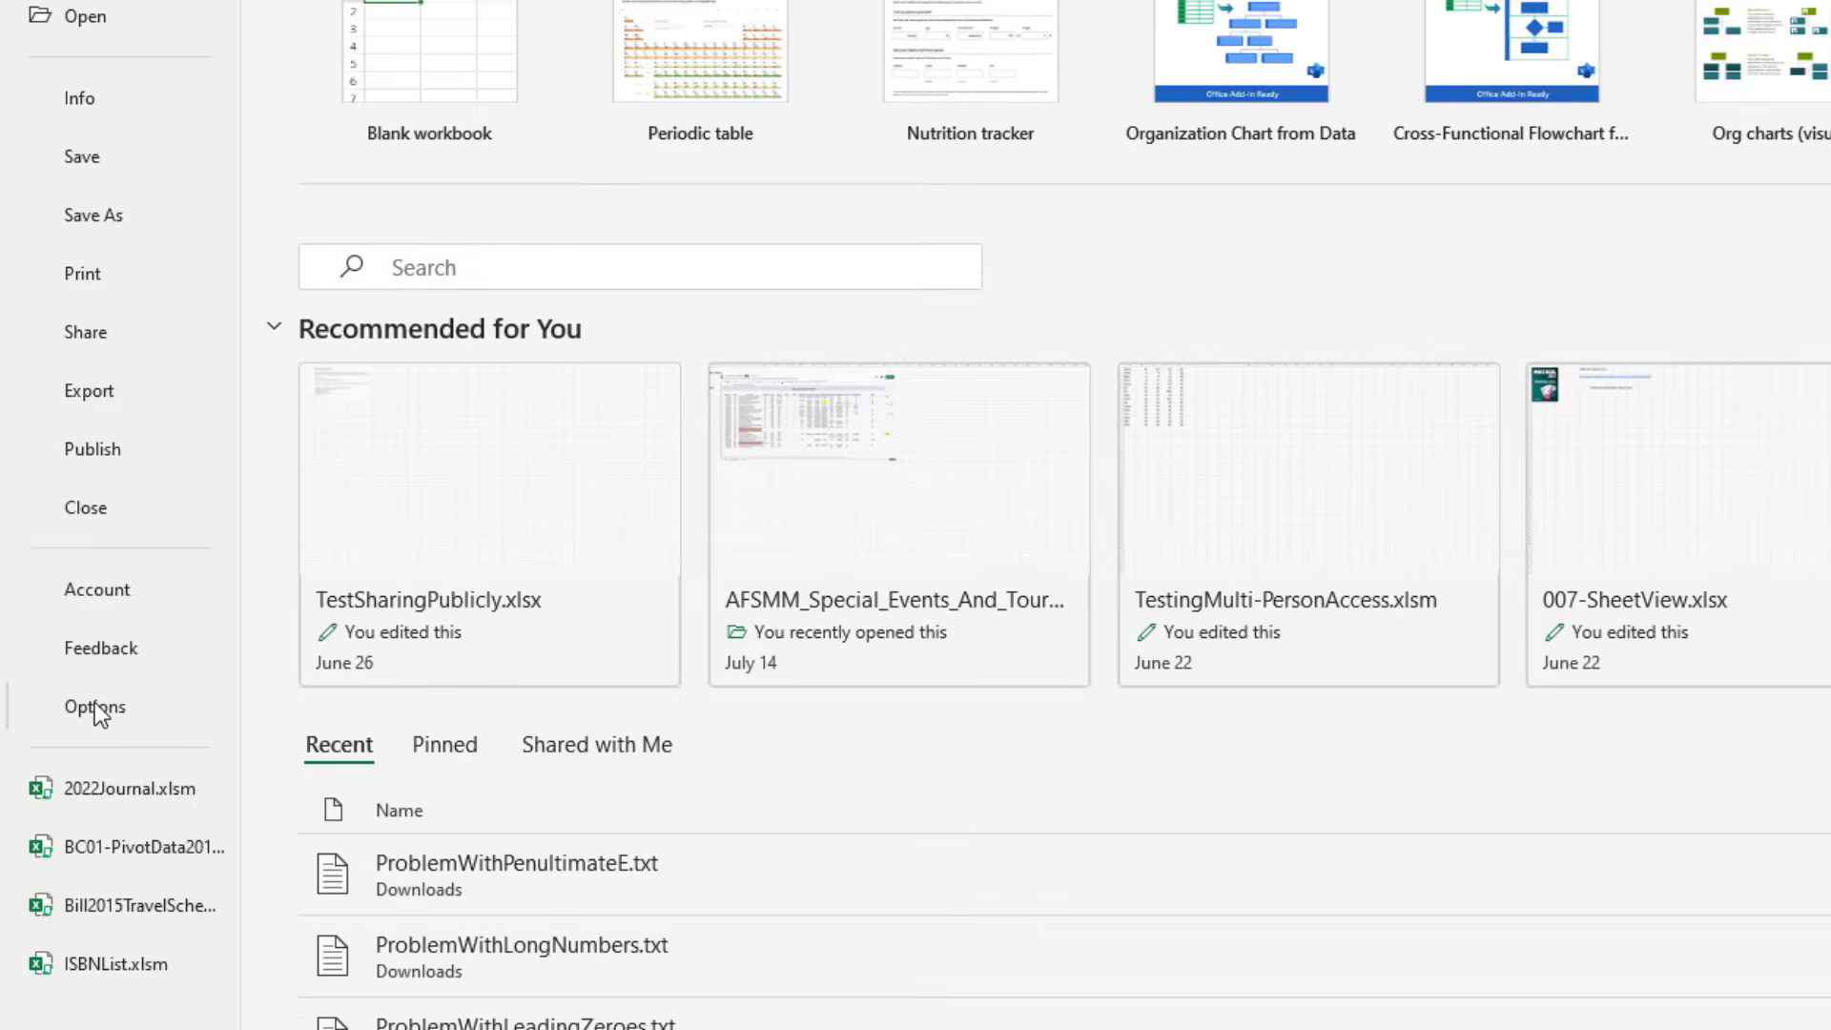
pyautogui.click(94, 703)
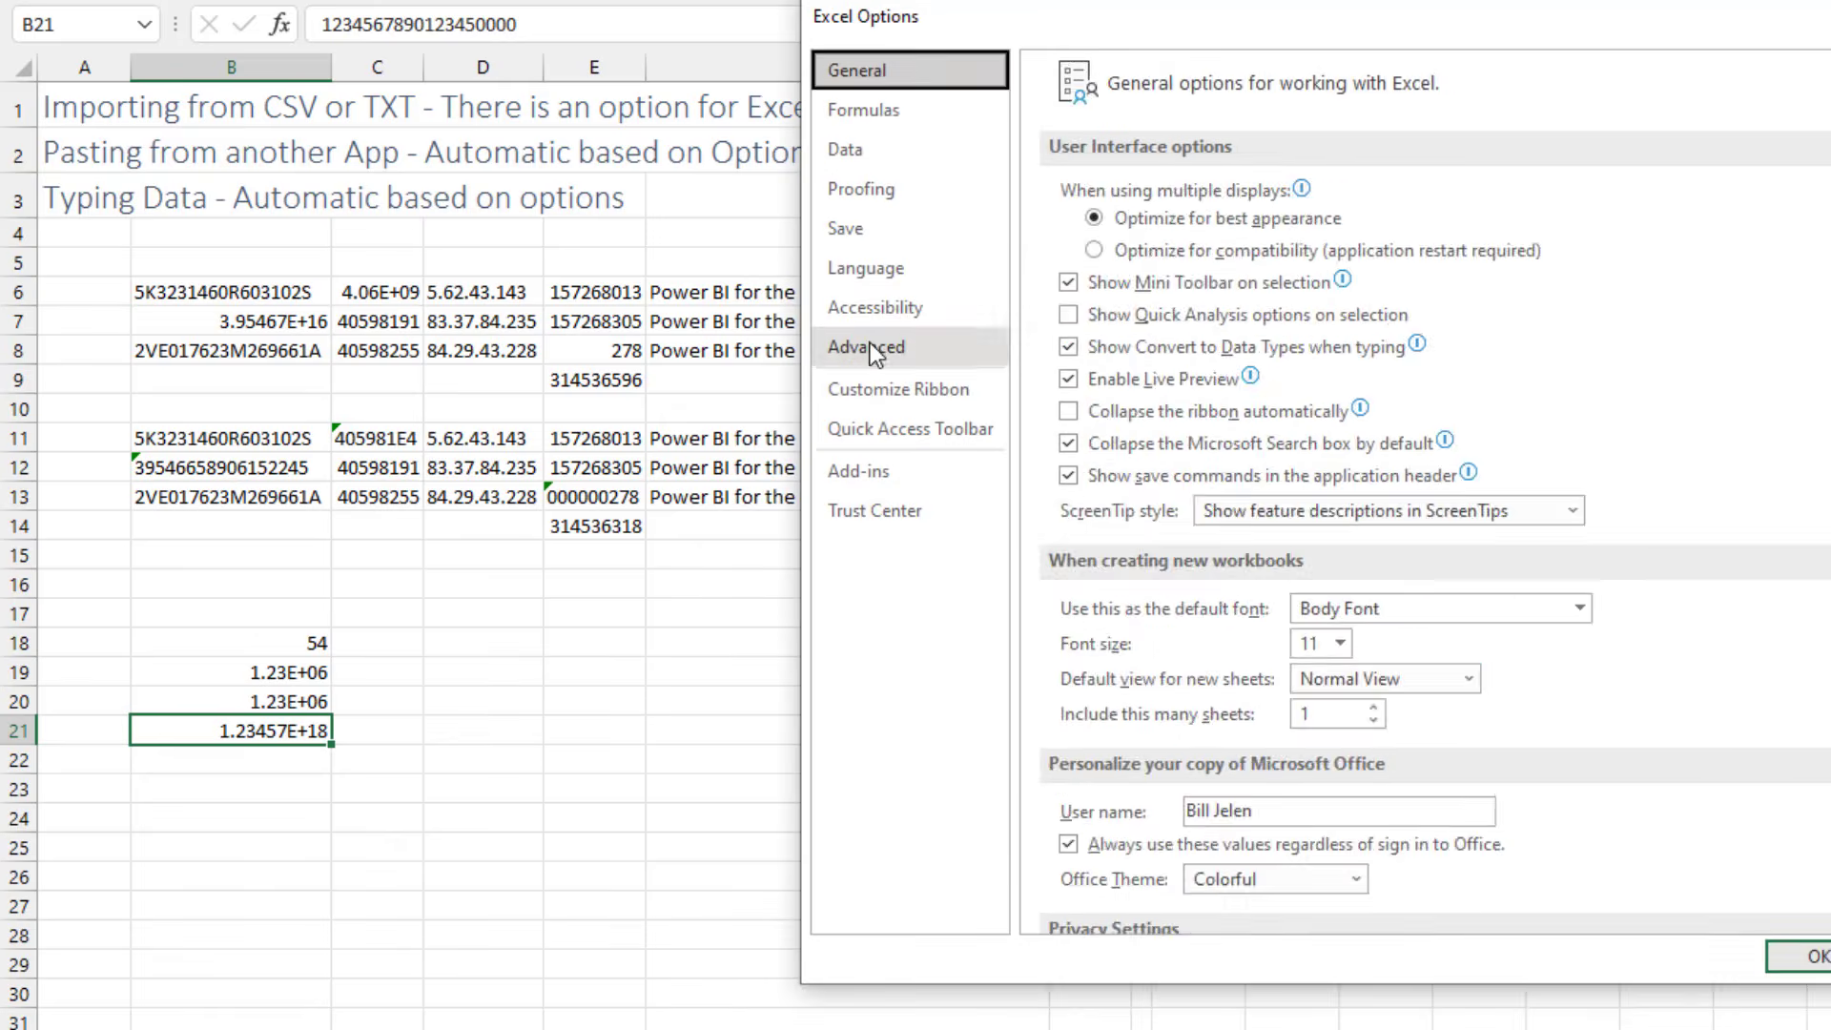
pyautogui.click(870, 347)
pyautogui.scroll(-8, 1732, 331)
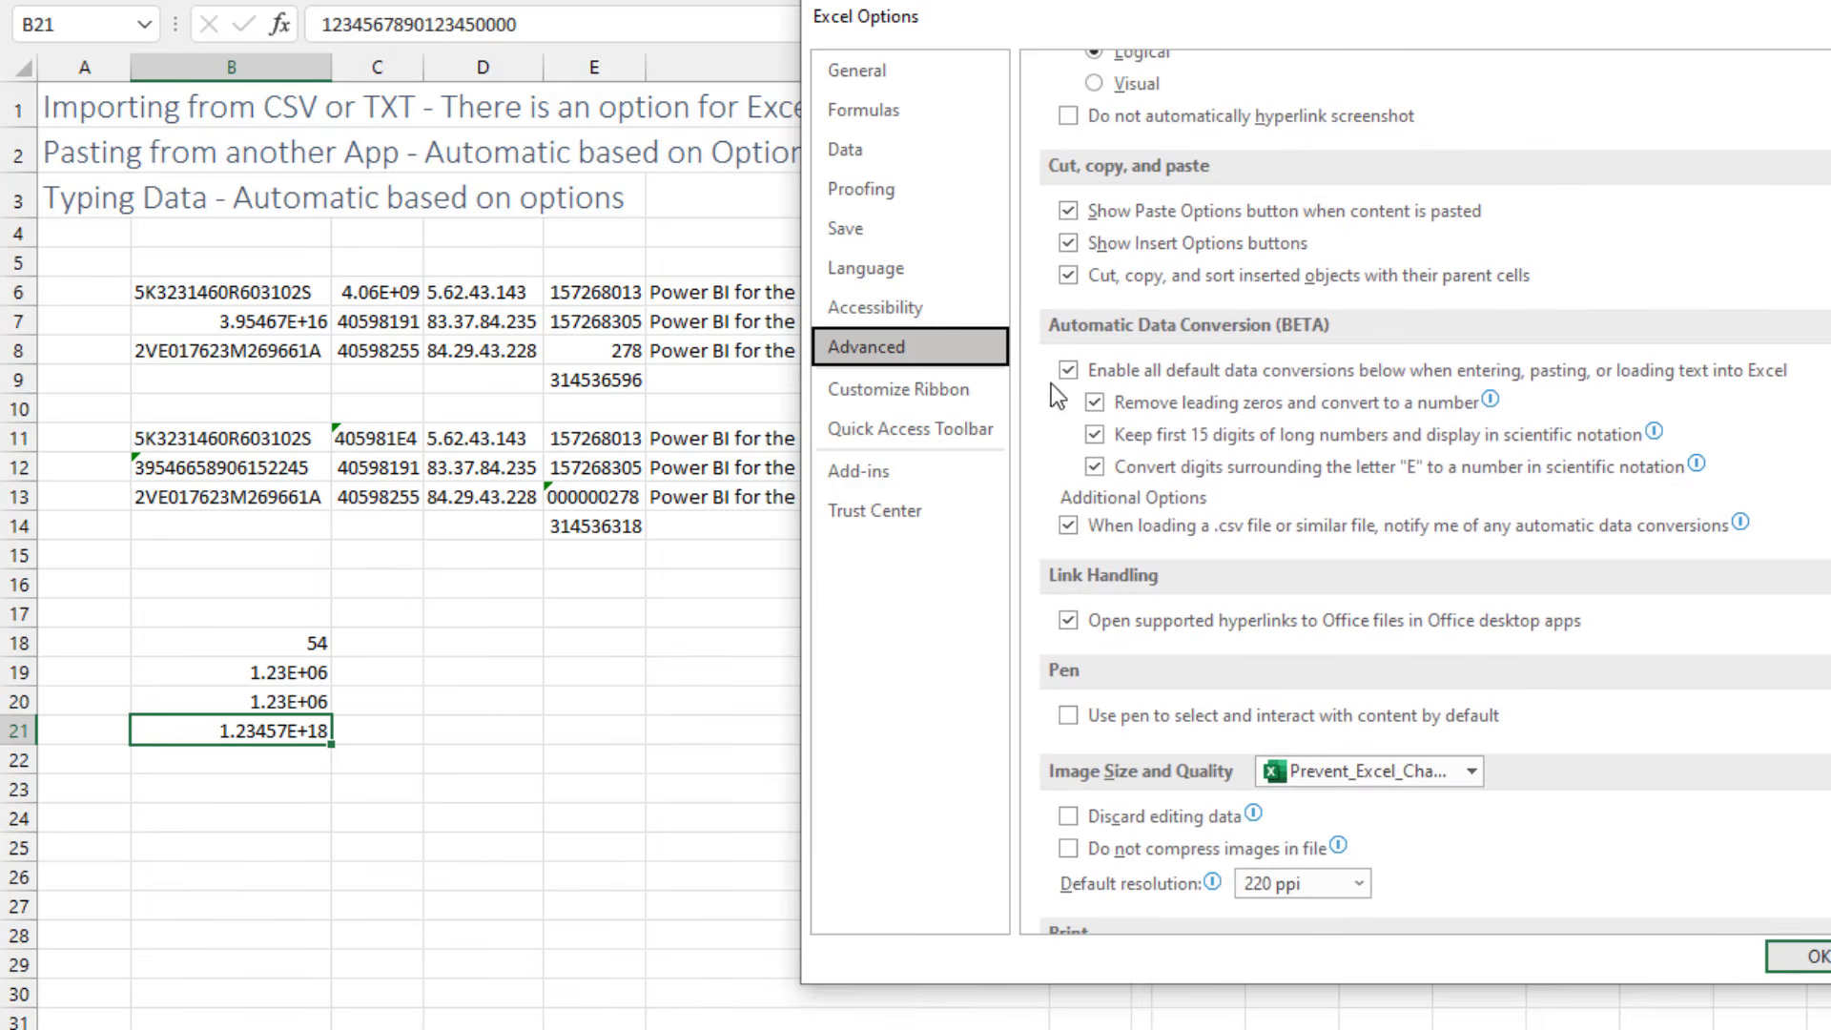
pyautogui.click(1066, 371)
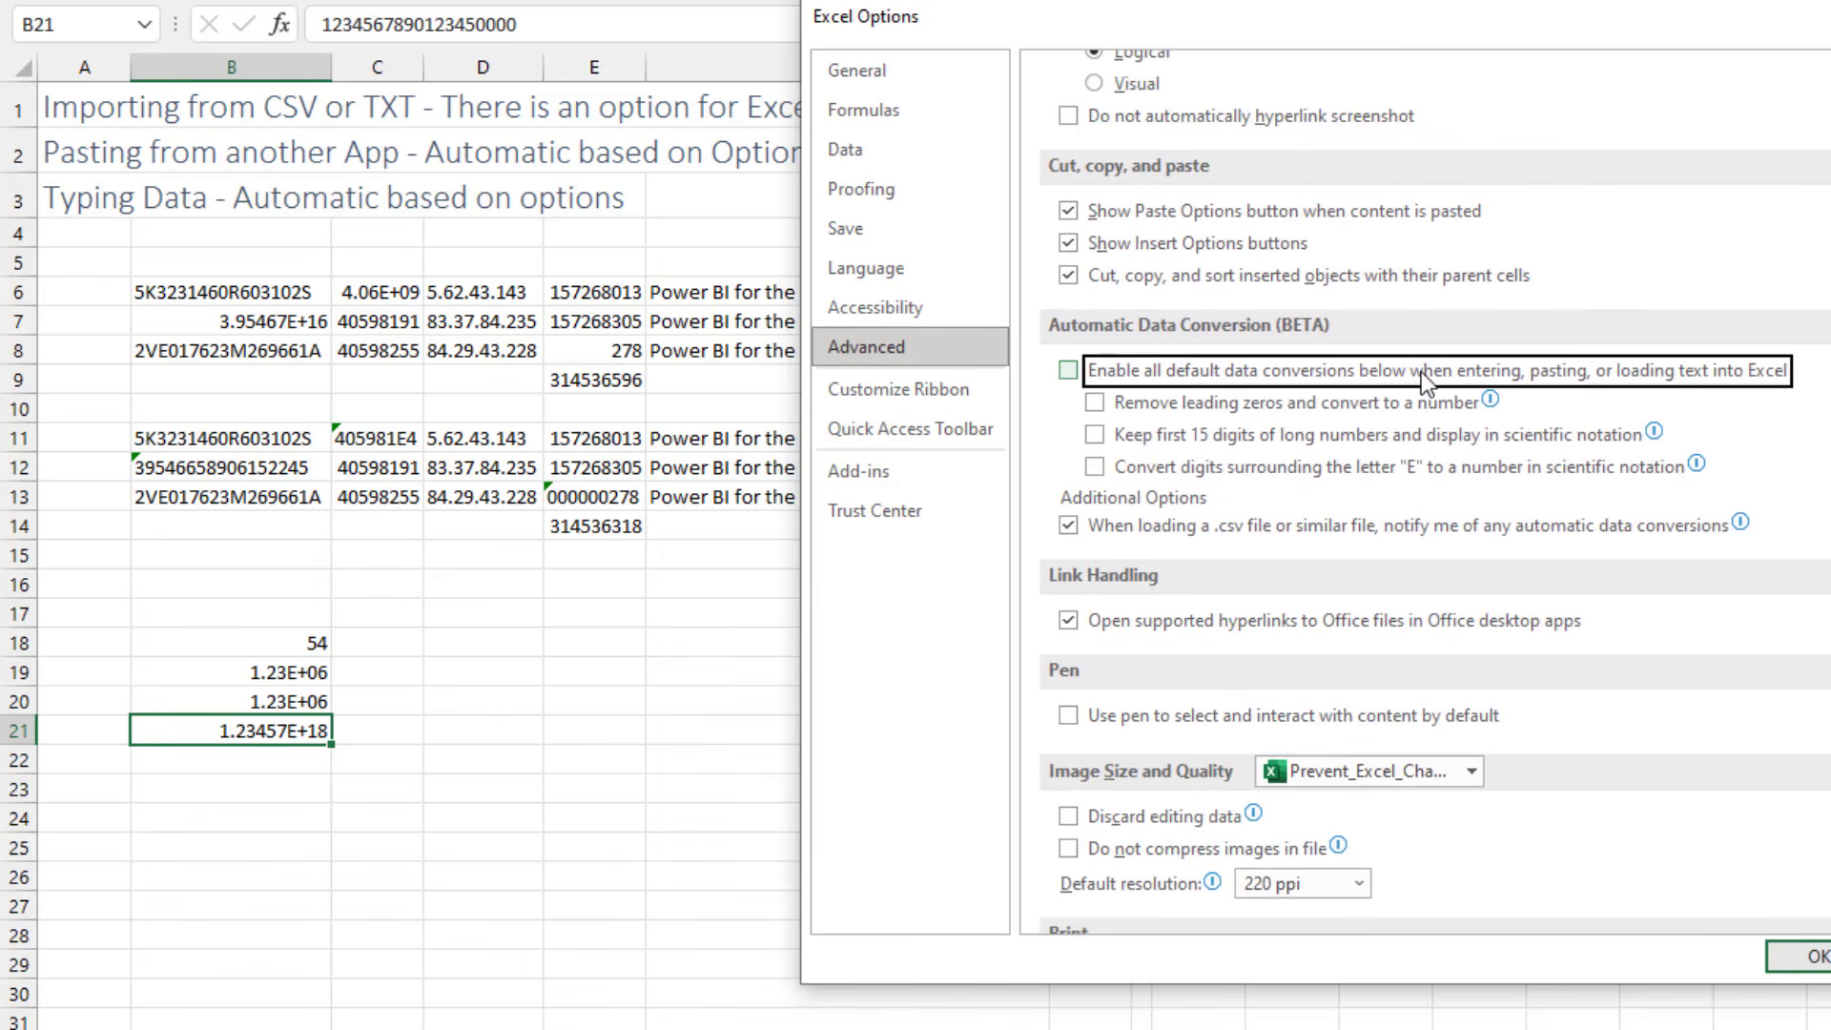
pyautogui.click(1815, 957)
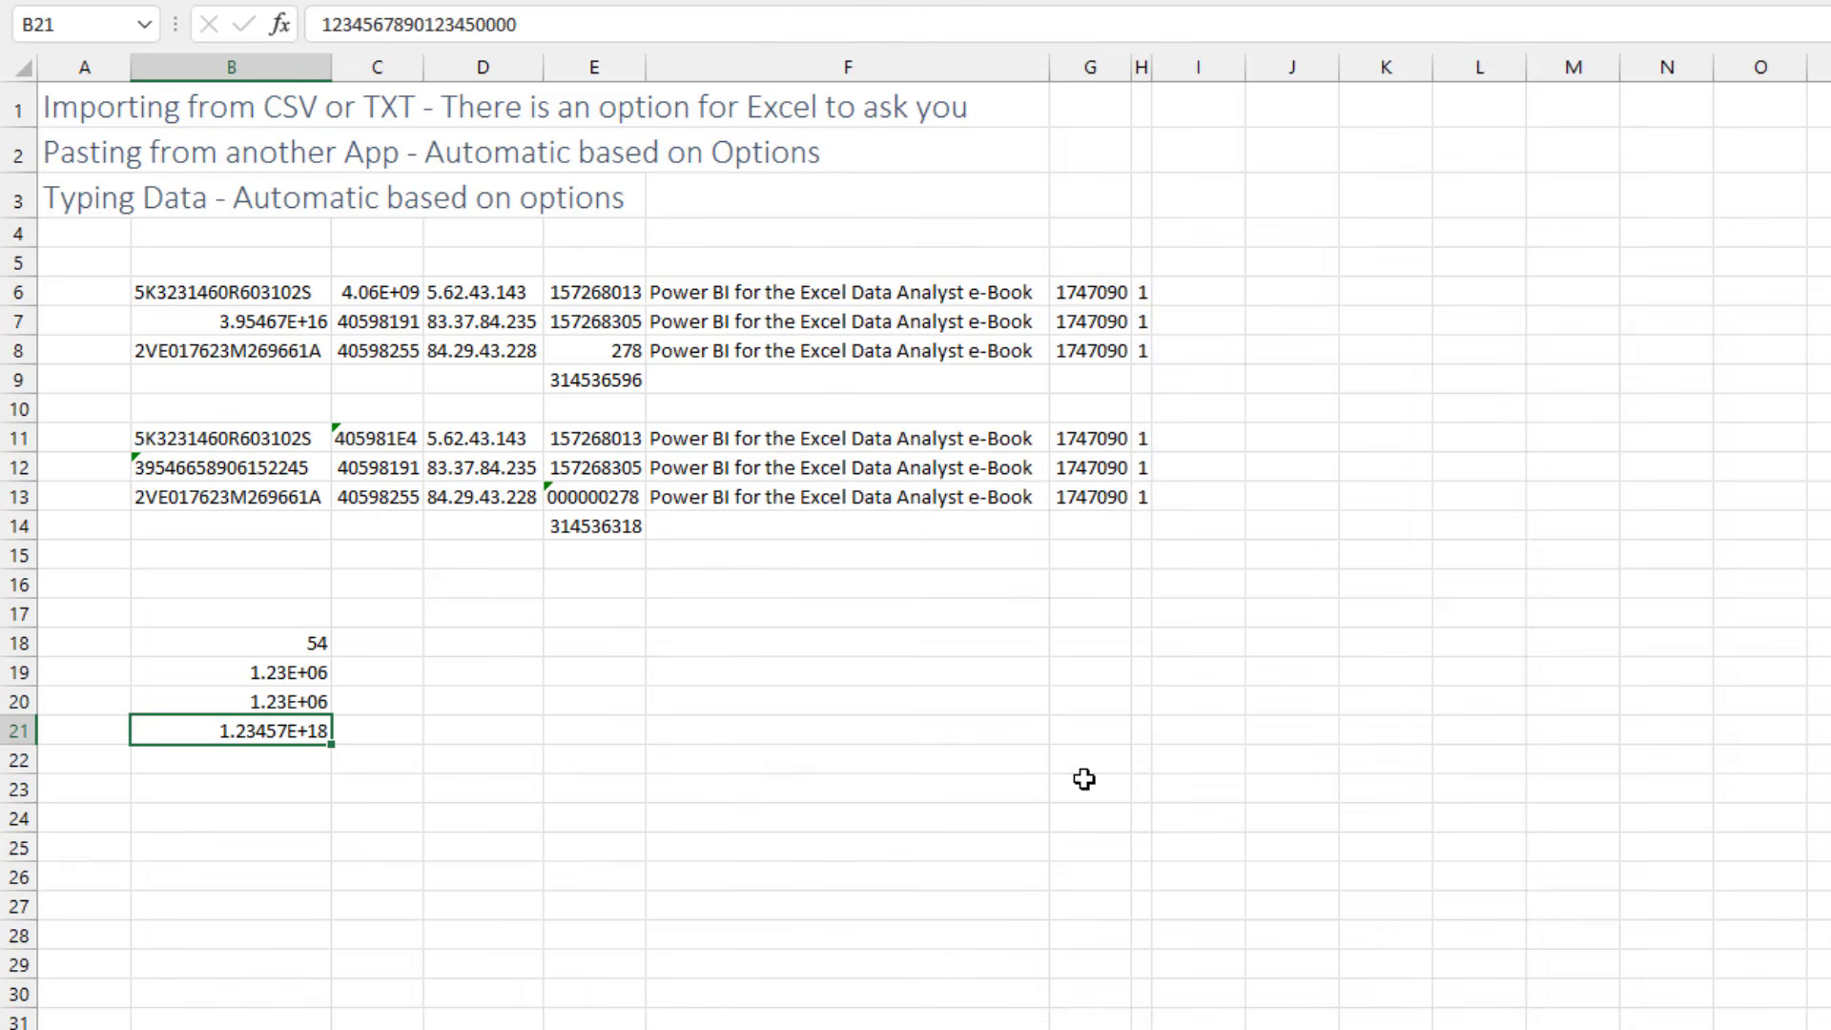
pyautogui.click(506, 640)
pyautogui.write('00054')
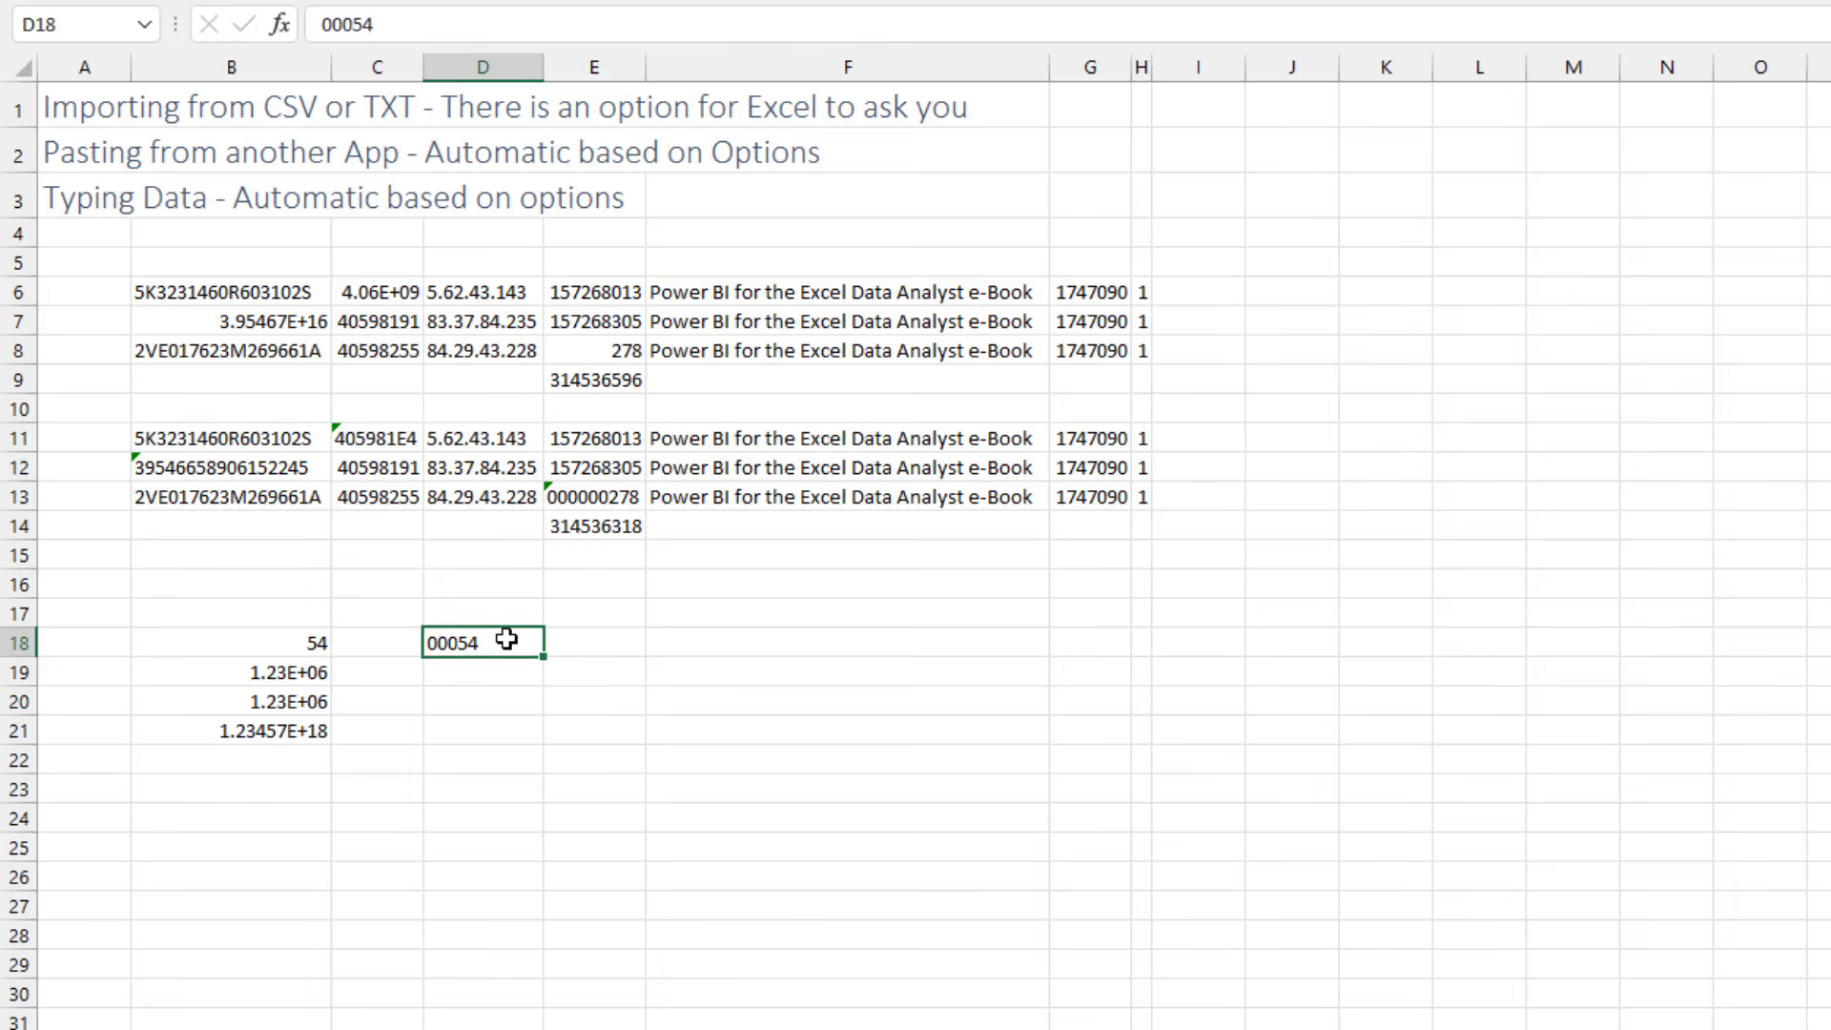
pyautogui.press('Return')
pyautogui.write('123E4')
pyautogui.press('Return')
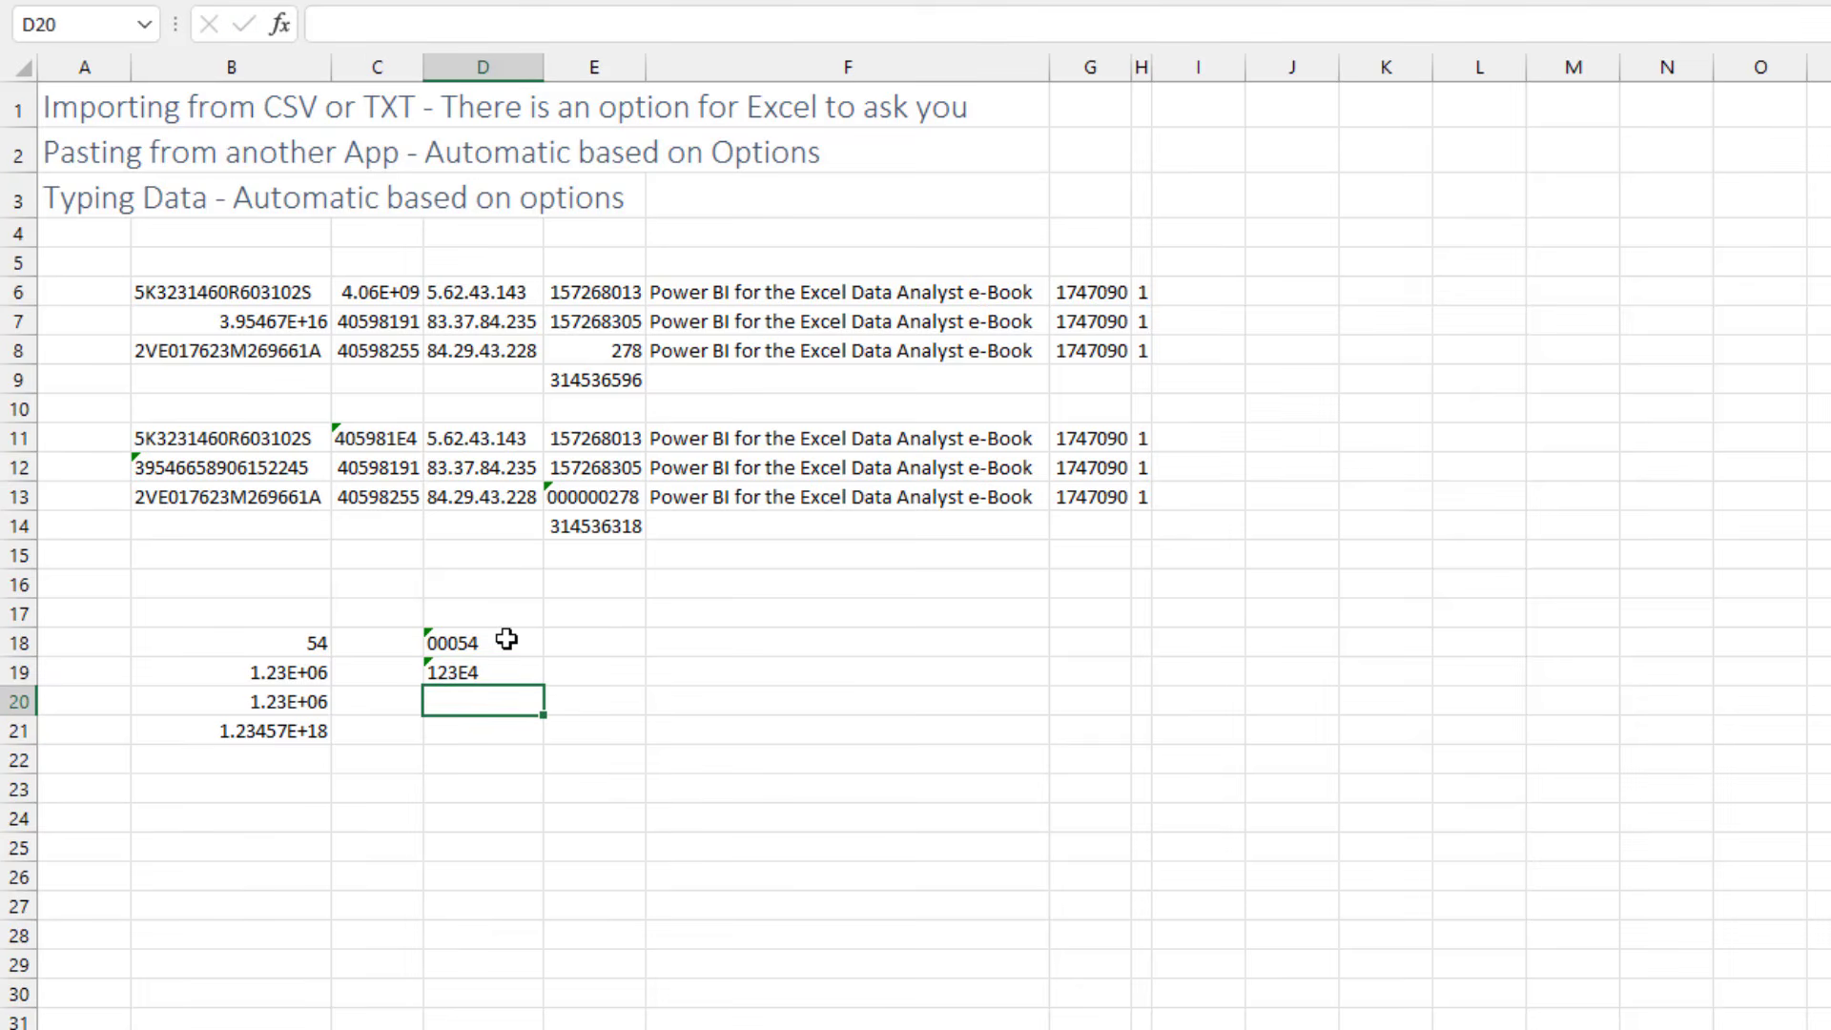
pyautogui.write('1234567890')
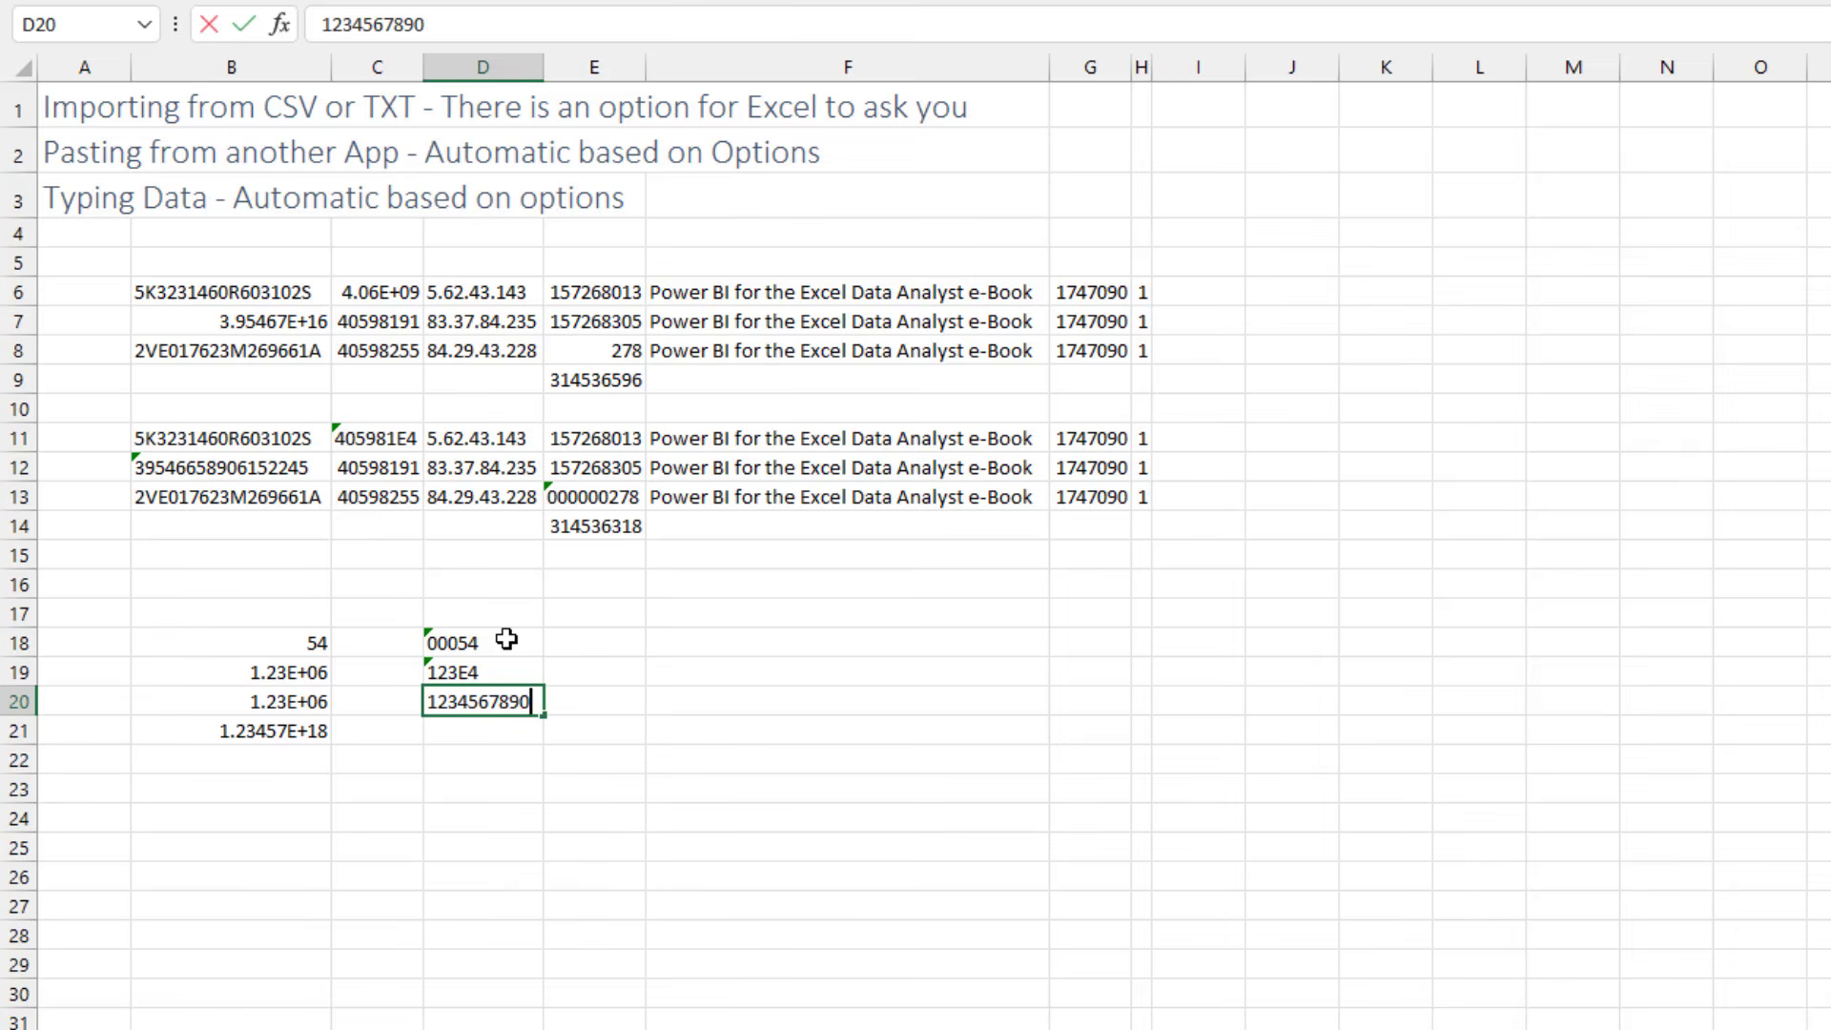
pyautogui.write('123456789')
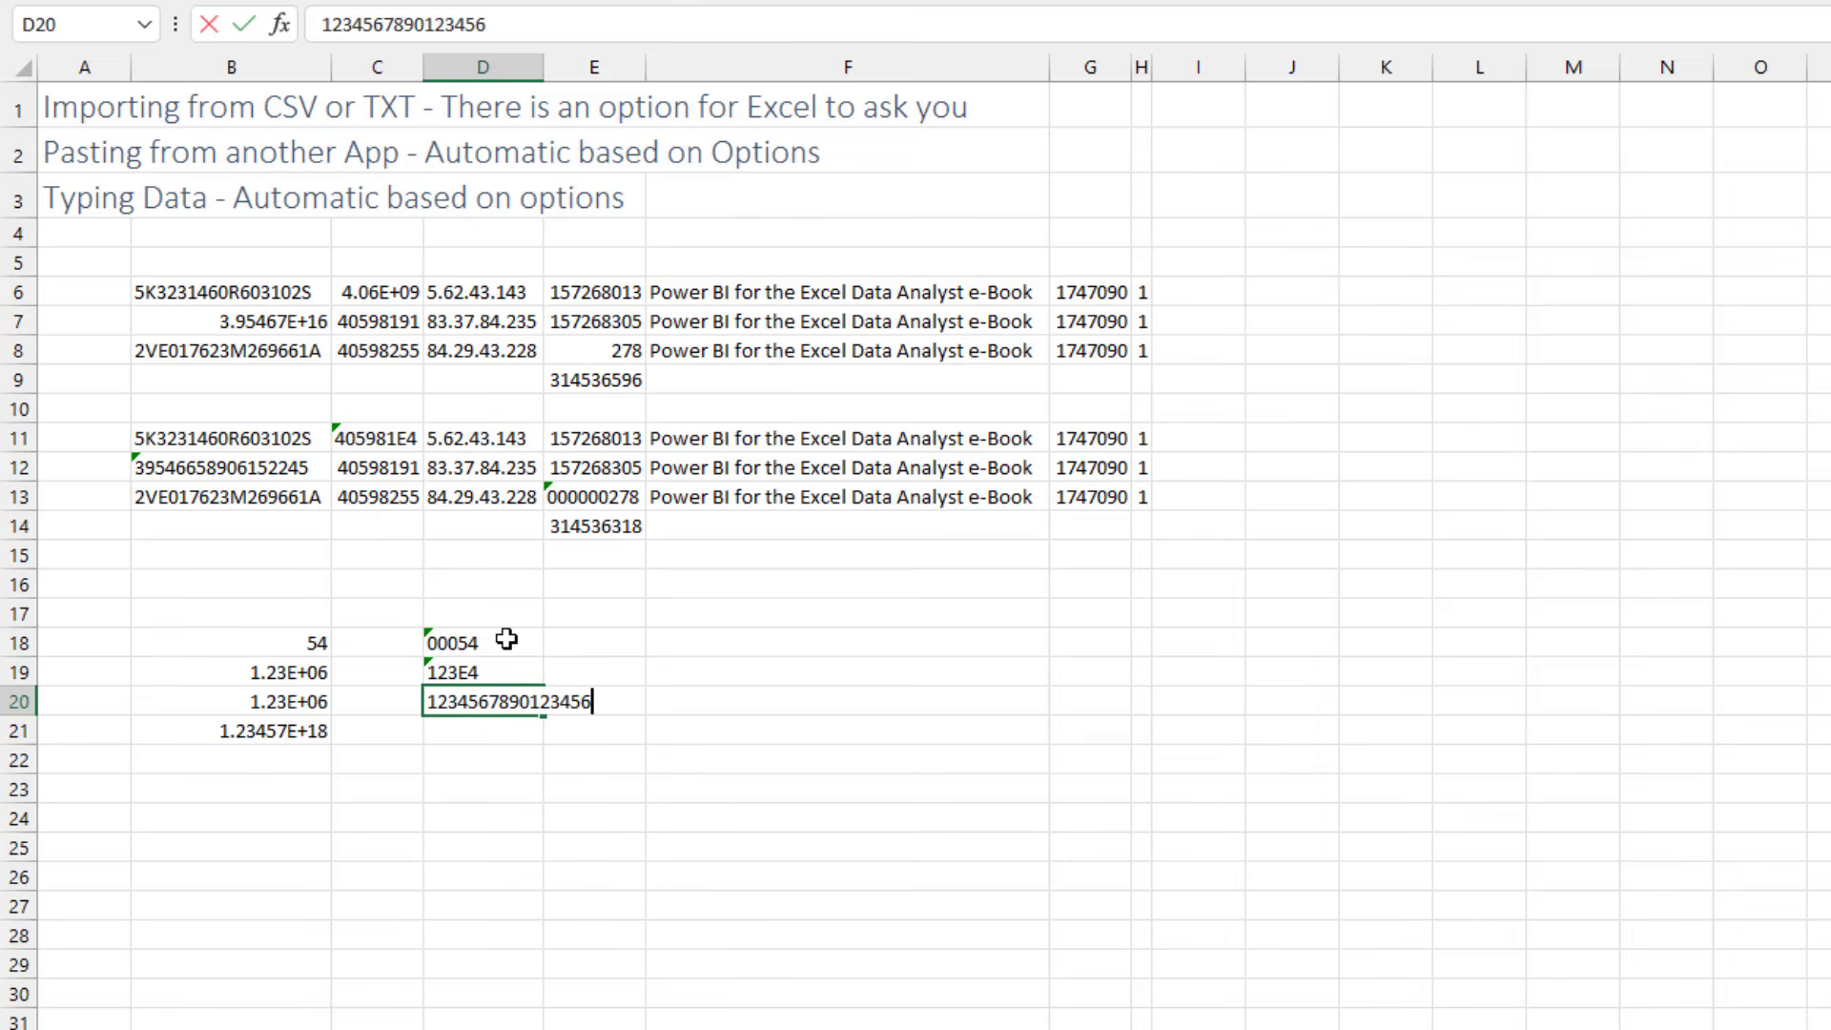
pyautogui.press('Return')
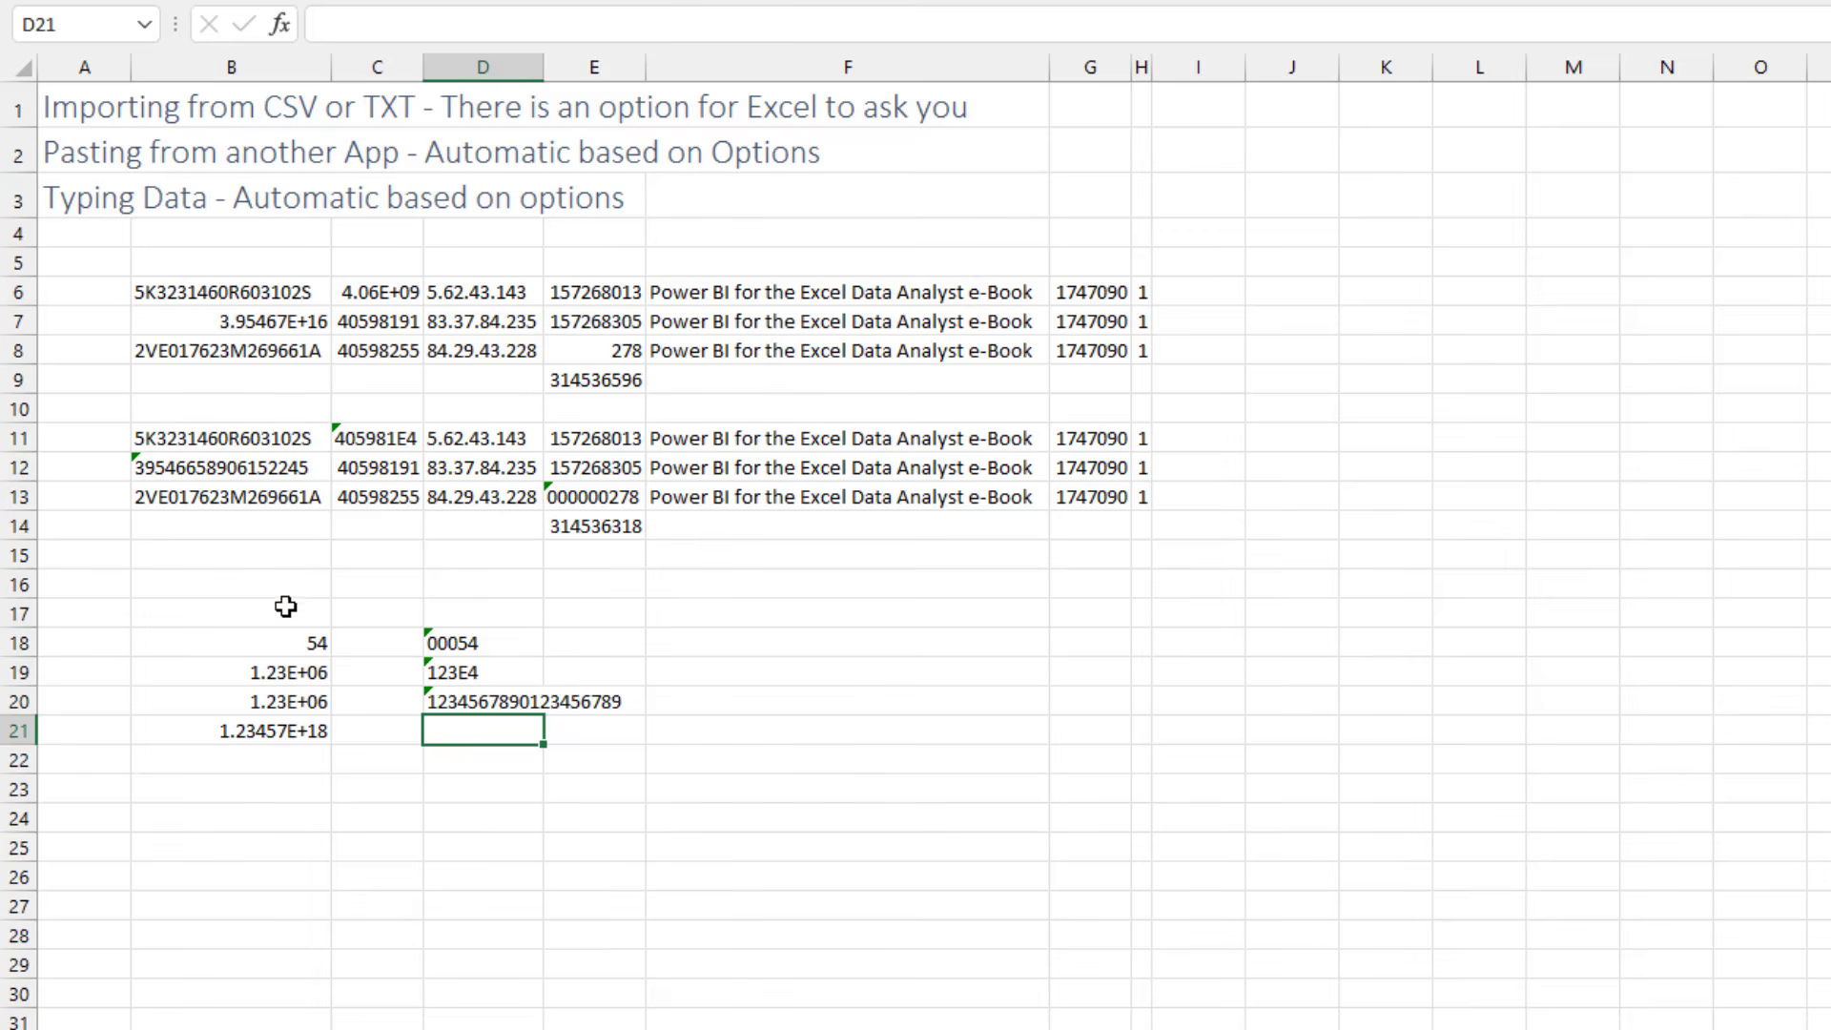
pyautogui.click(505, 672)
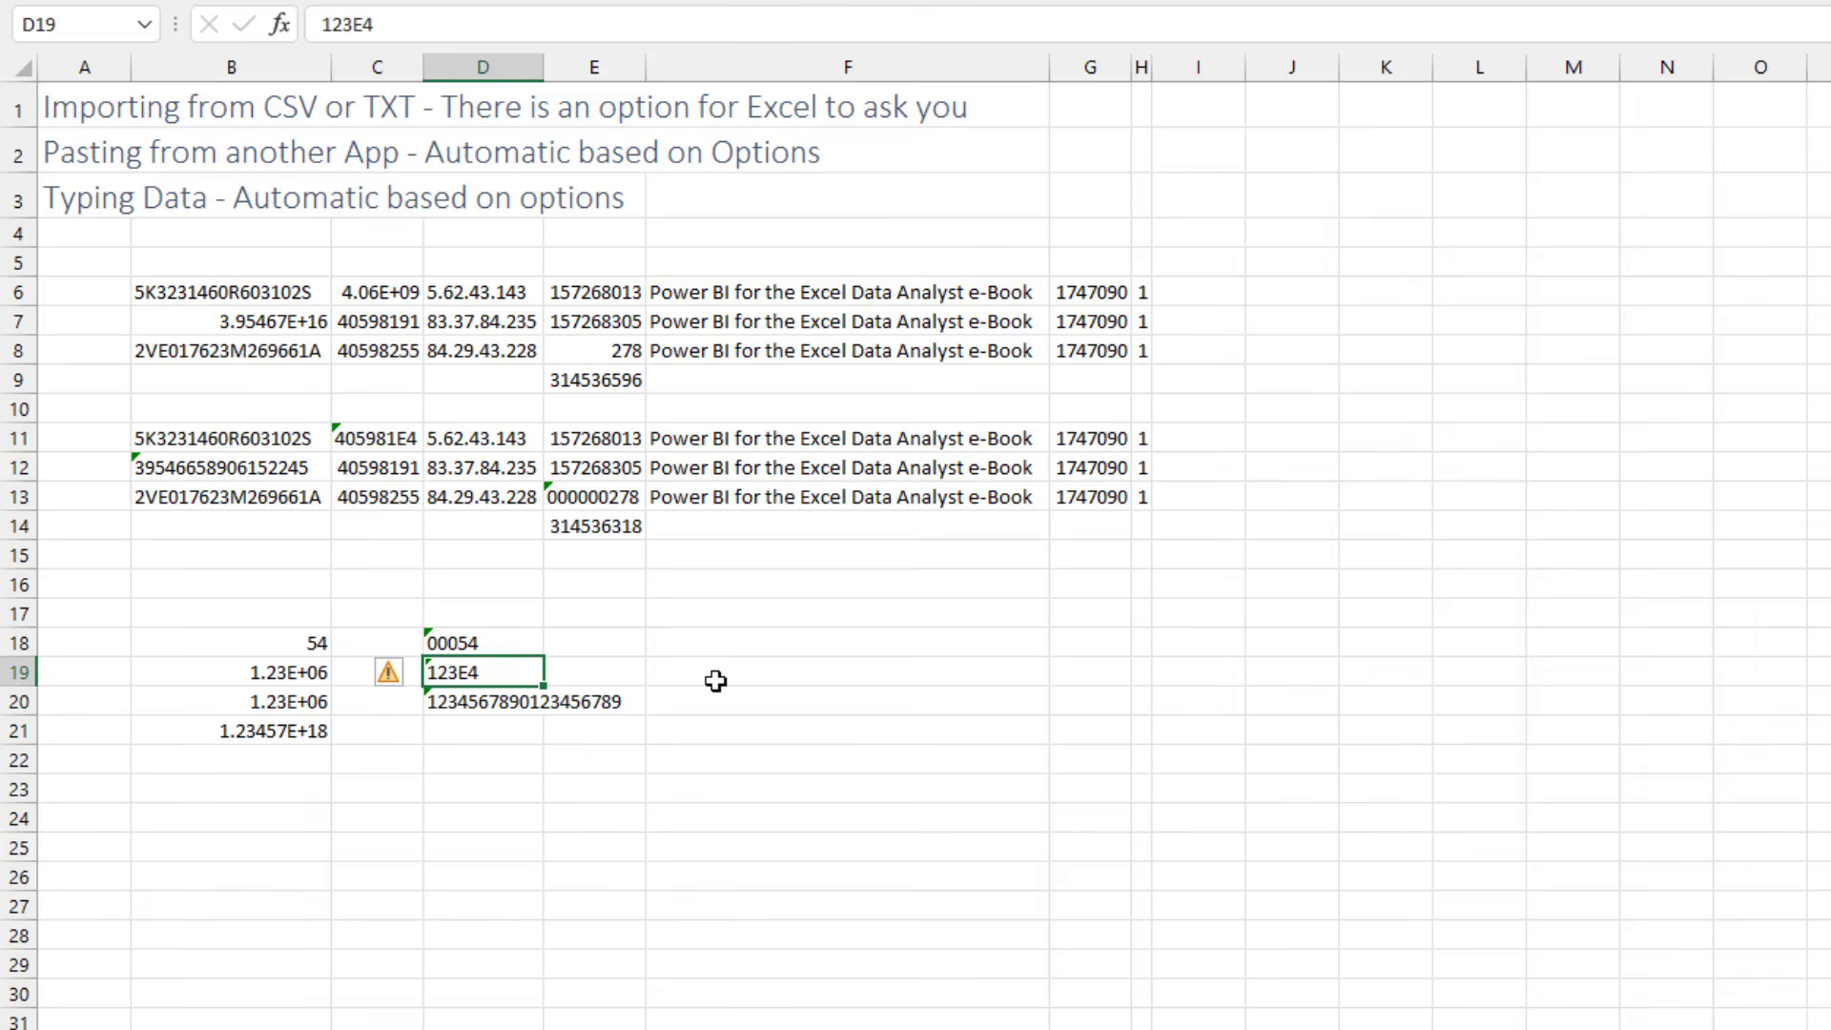